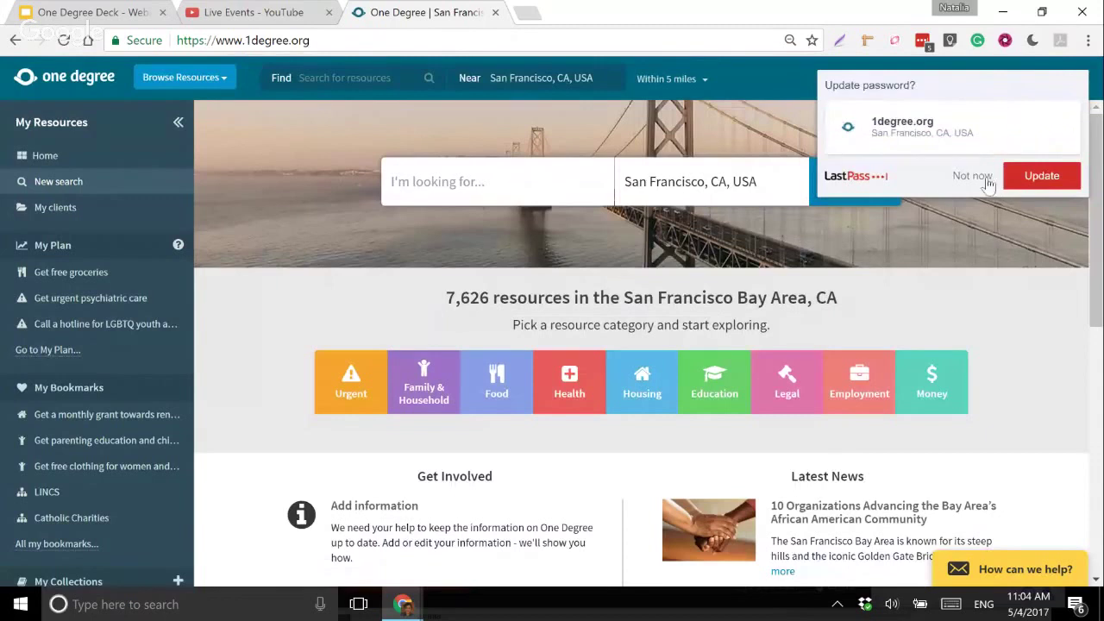
- Dismiss the password prompt and change the search location to Redwood City, CA 94065
left_click(984, 177)
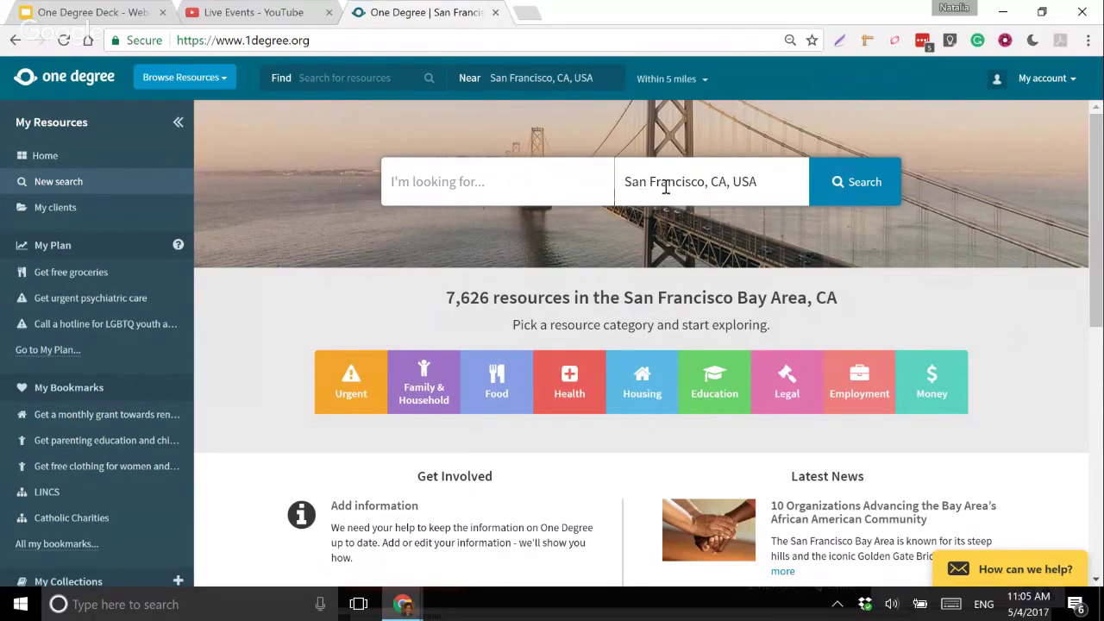
left_click(626, 181)
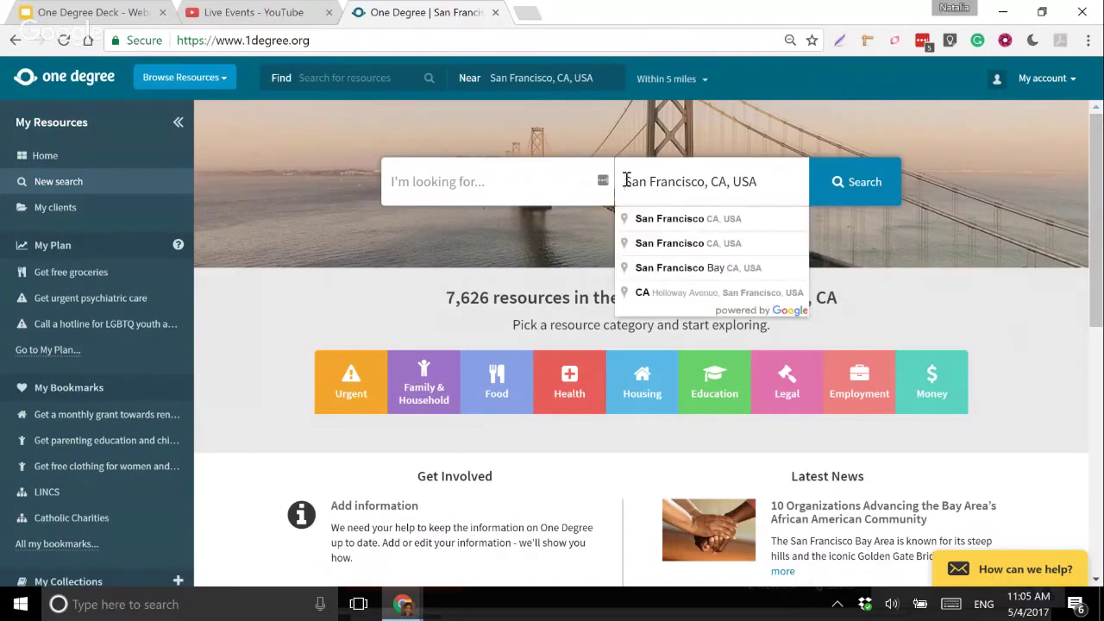
left_click(523, 169)
left_click(751, 186)
left_click_drag(764, 181, 625, 169)
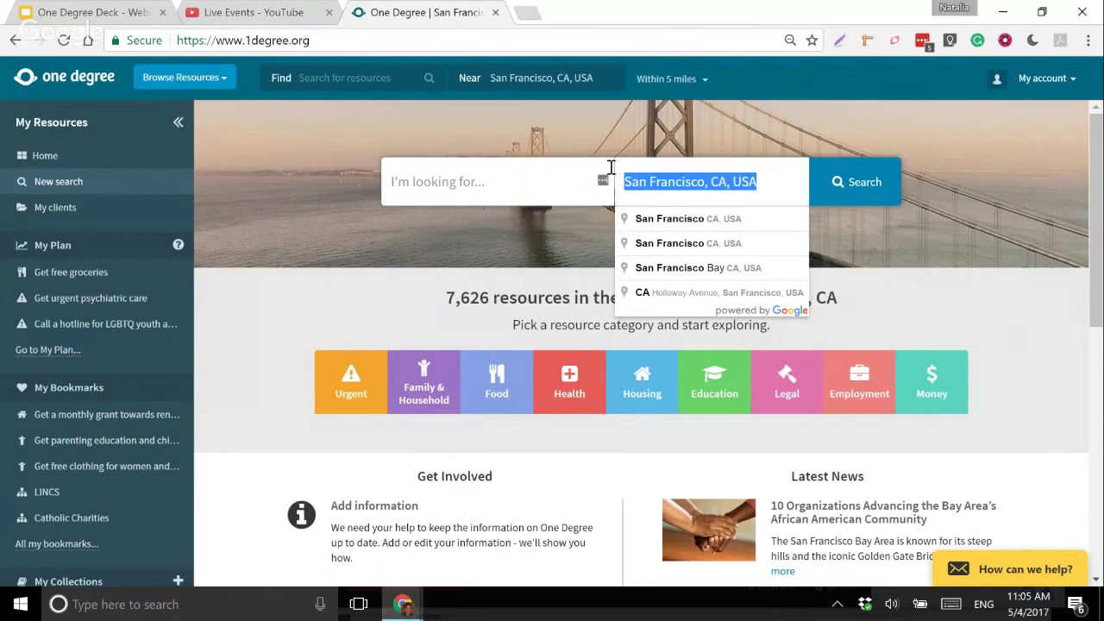
type("94")
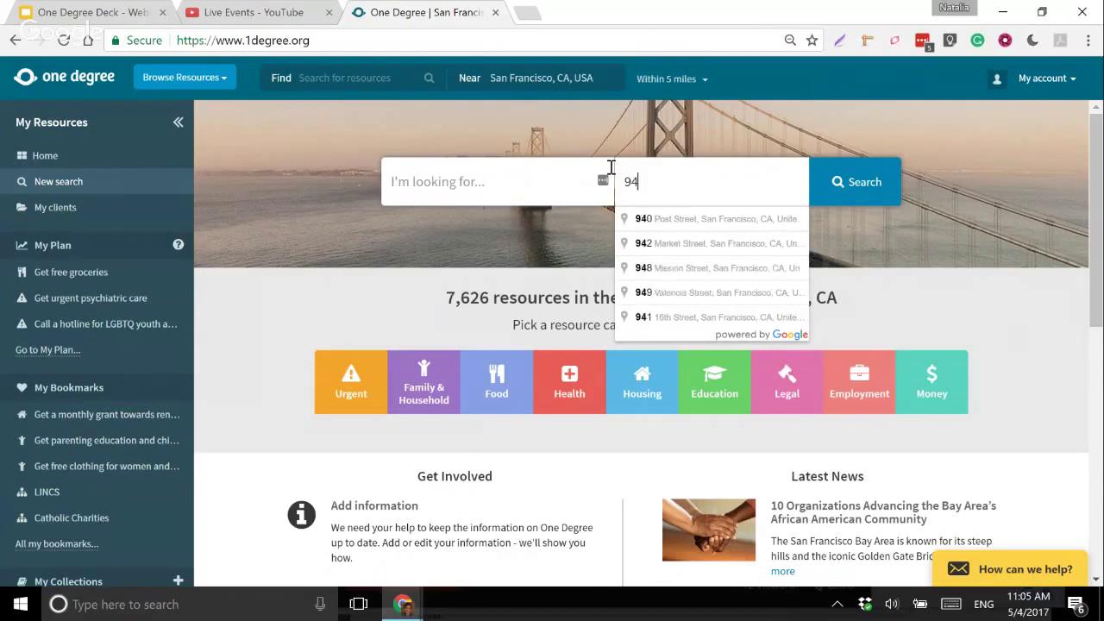
type("065")
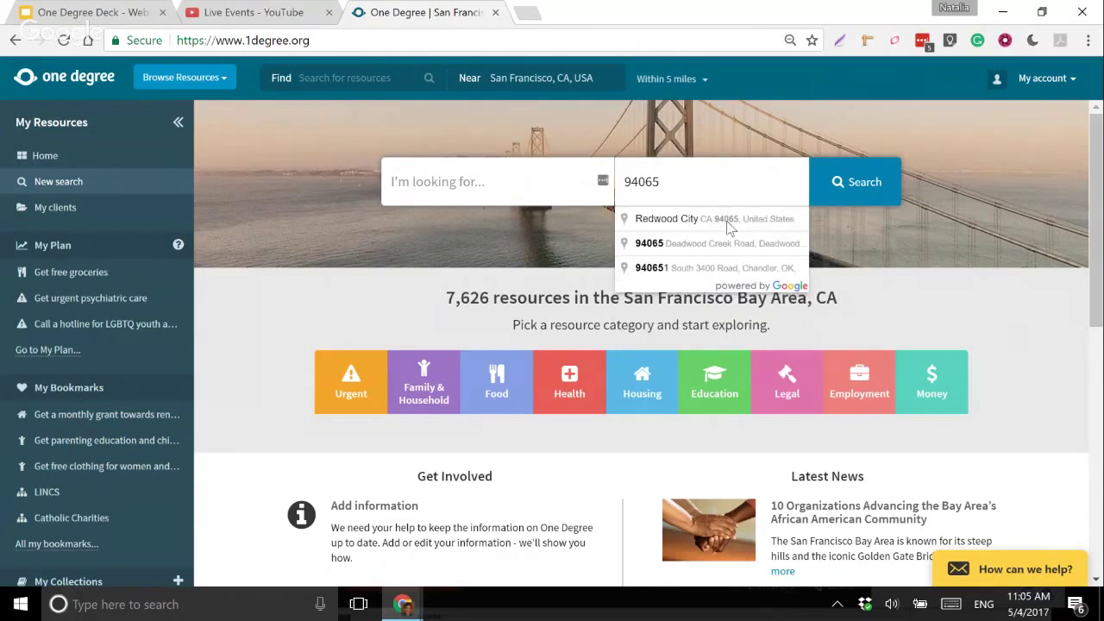
left_click(729, 223)
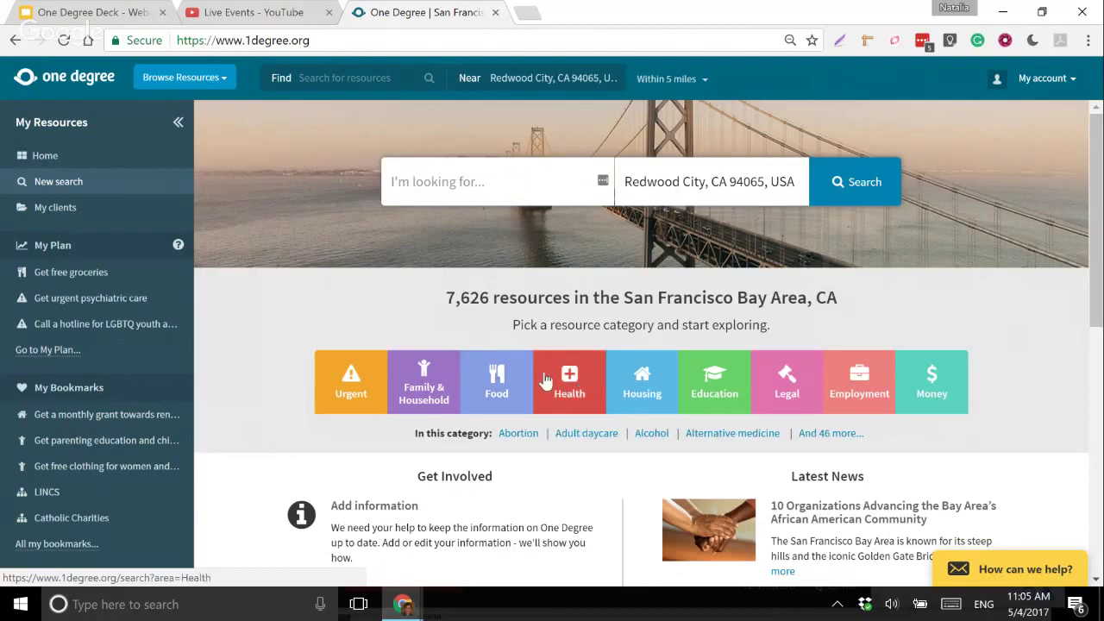
- Browse the Food category from New search and narrow it to the Groceries subcategory
left_click(495, 377)
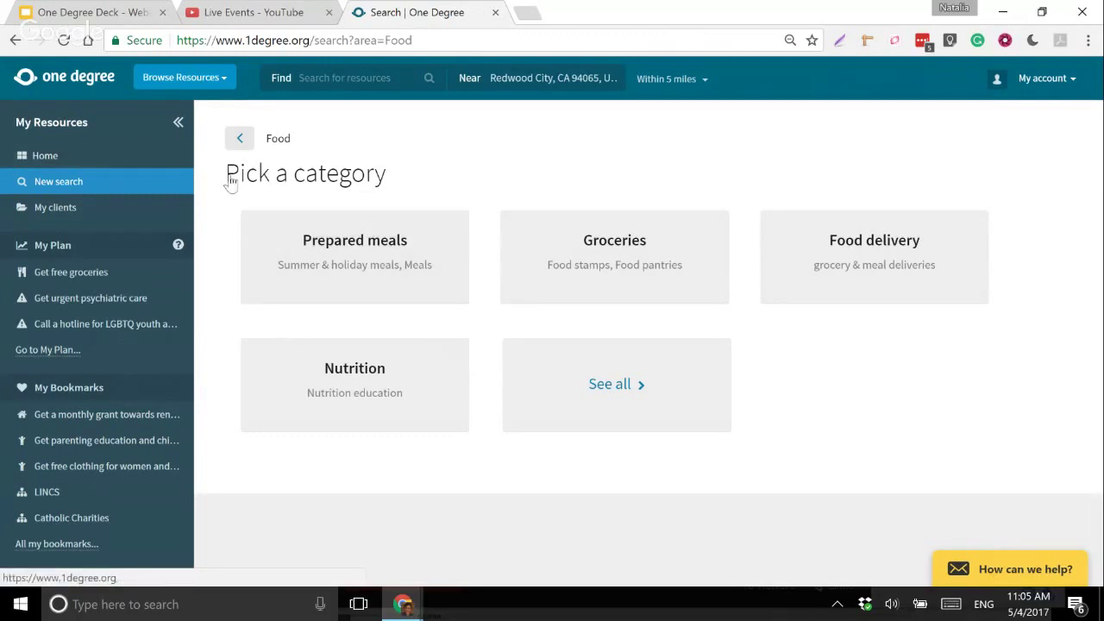
left_click(129, 185)
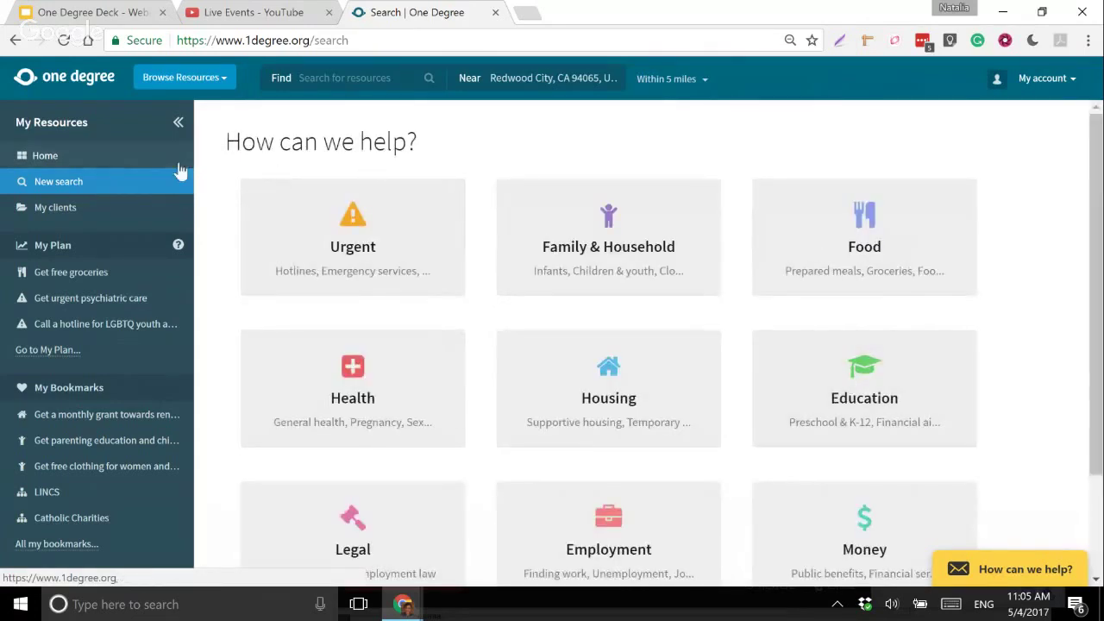
scroll(492, 327, "down", 1)
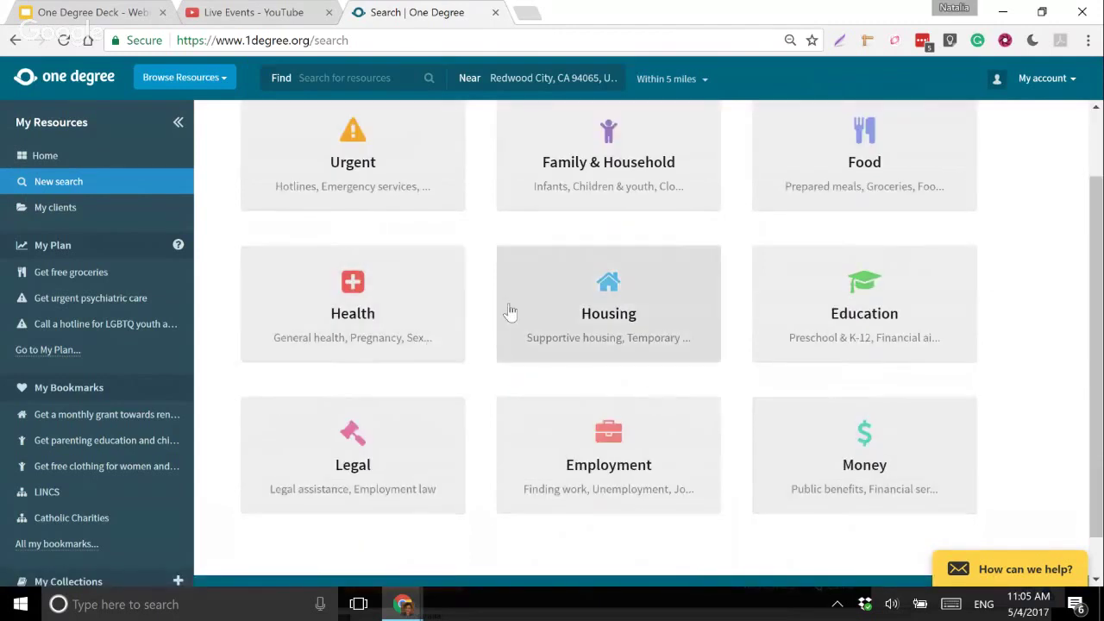
scroll(543, 296, "up", 1)
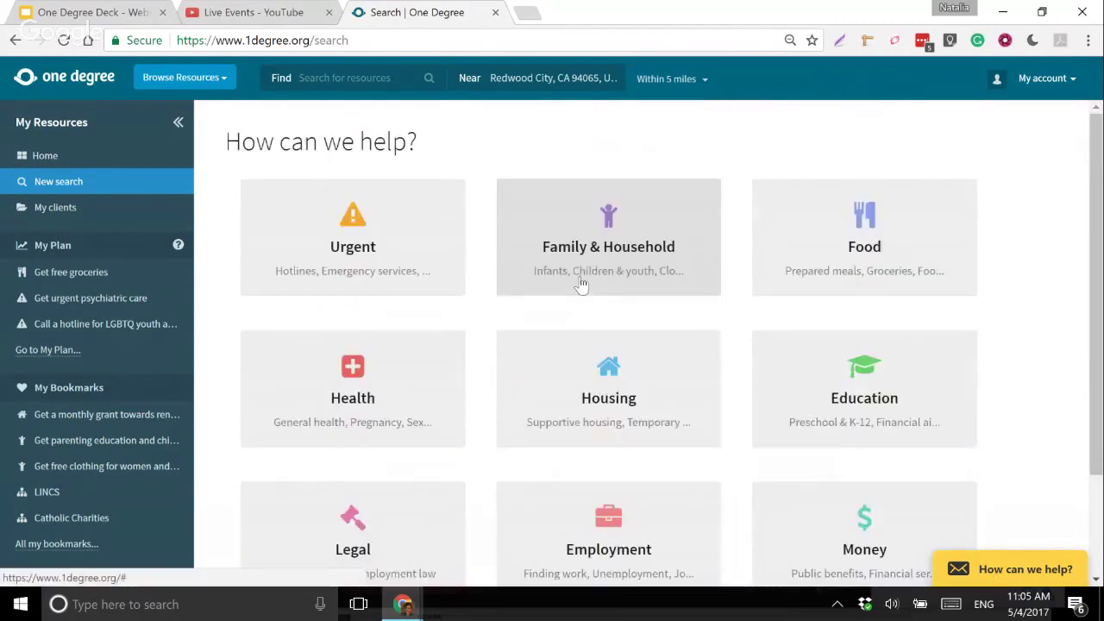
left_click(874, 257)
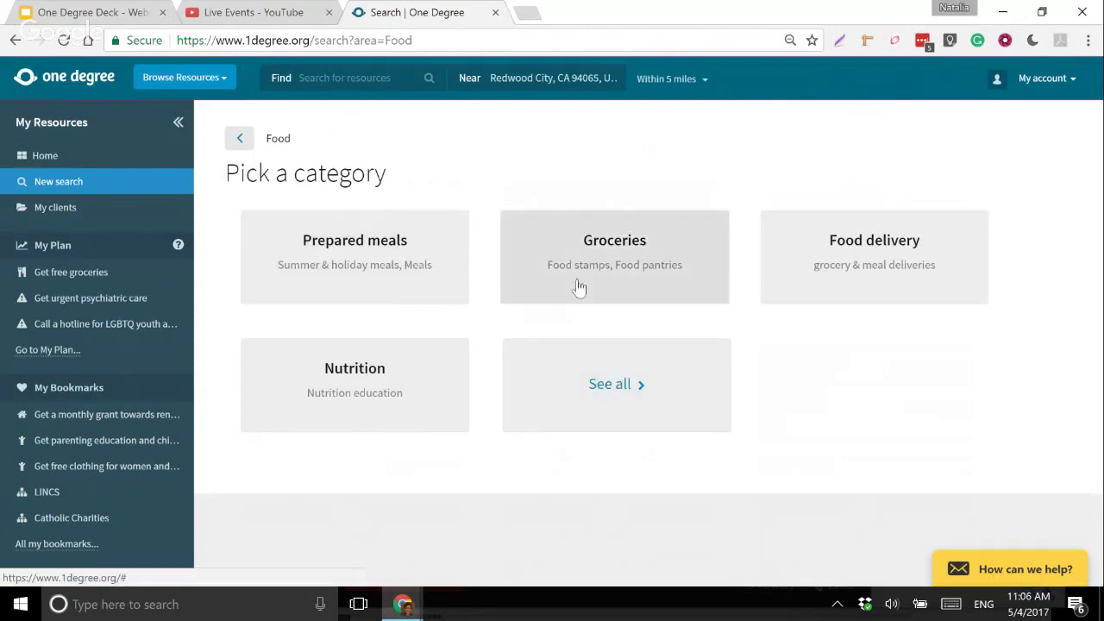
left_click(625, 256)
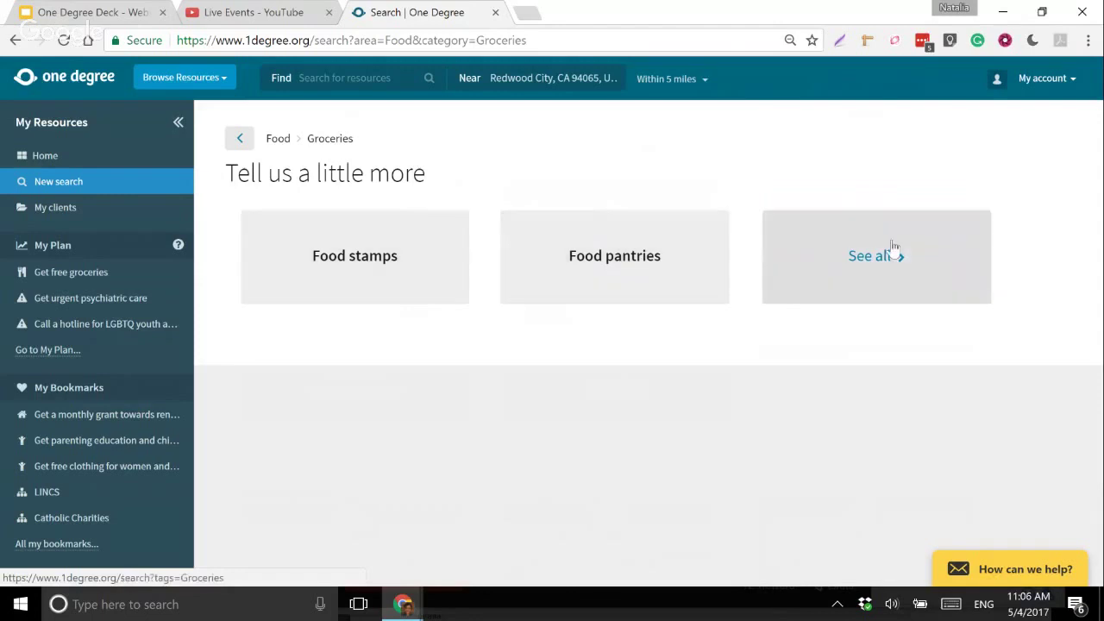
- List all grocery results without the Seniors filter and open the Get free groceries listing
left_click(868, 262)
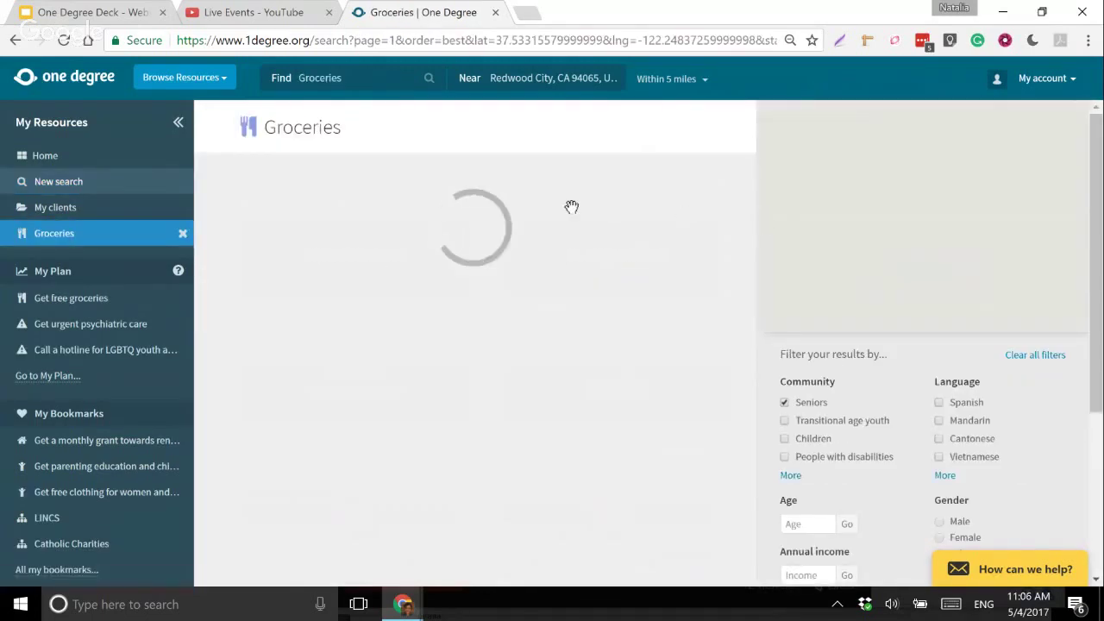
left_click(786, 402)
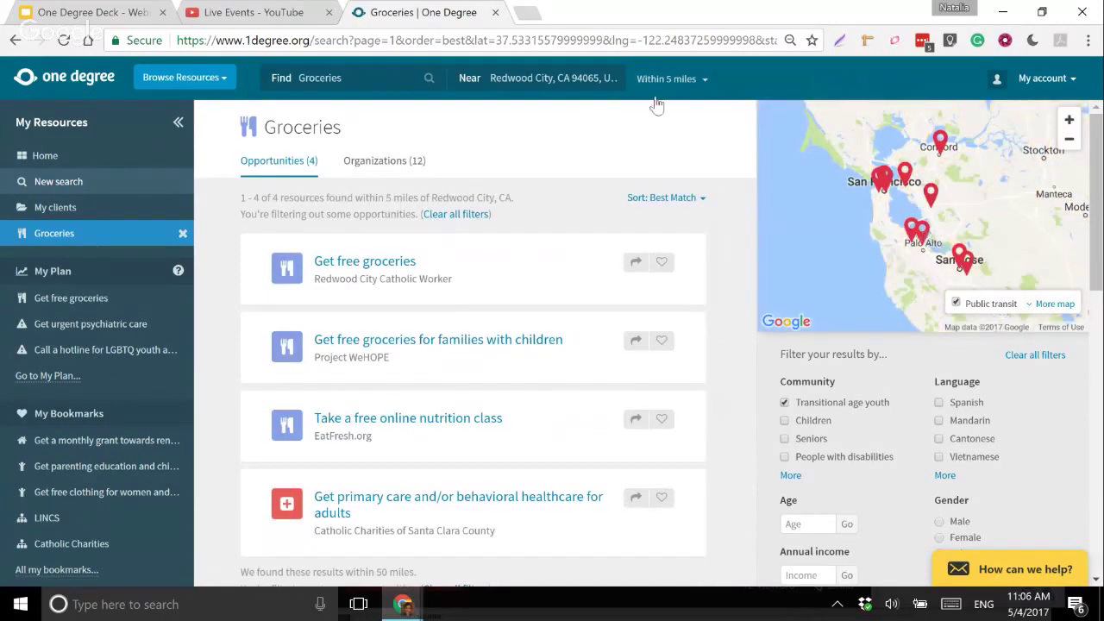
left_click(690, 86)
left_click(536, 76)
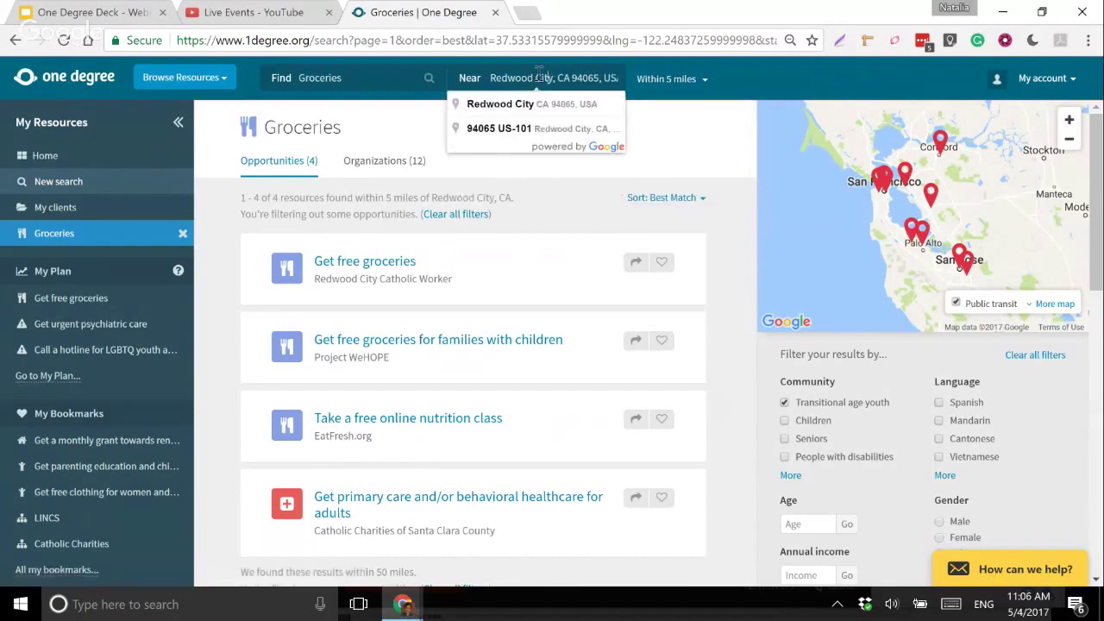
left_click(394, 262)
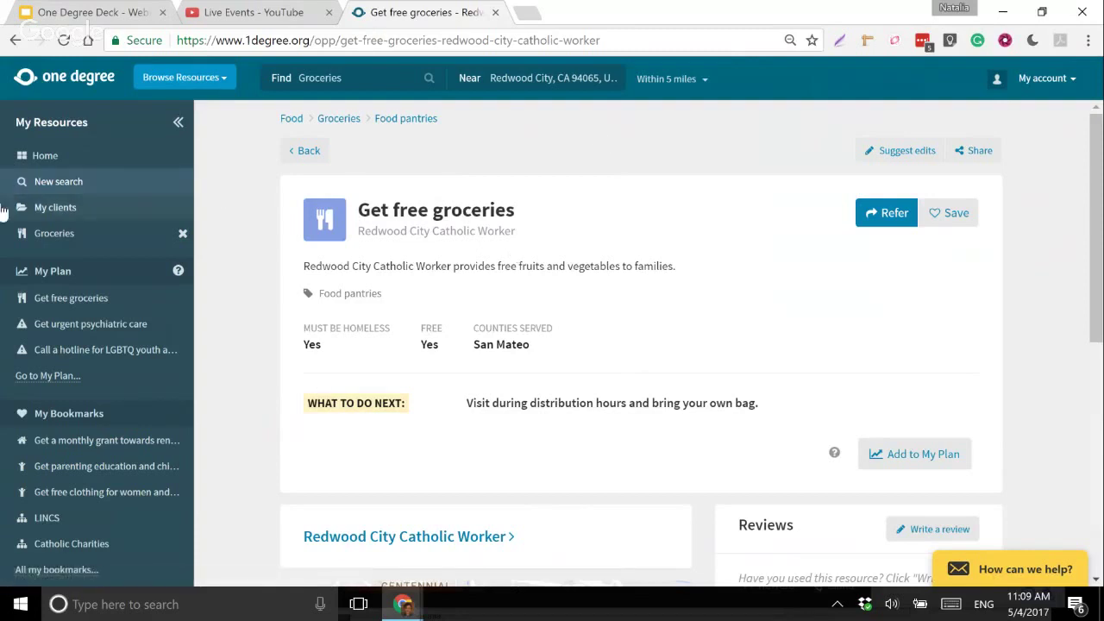
- After reviewing the Get free groceries listing, start a New search
left_click(83, 188)
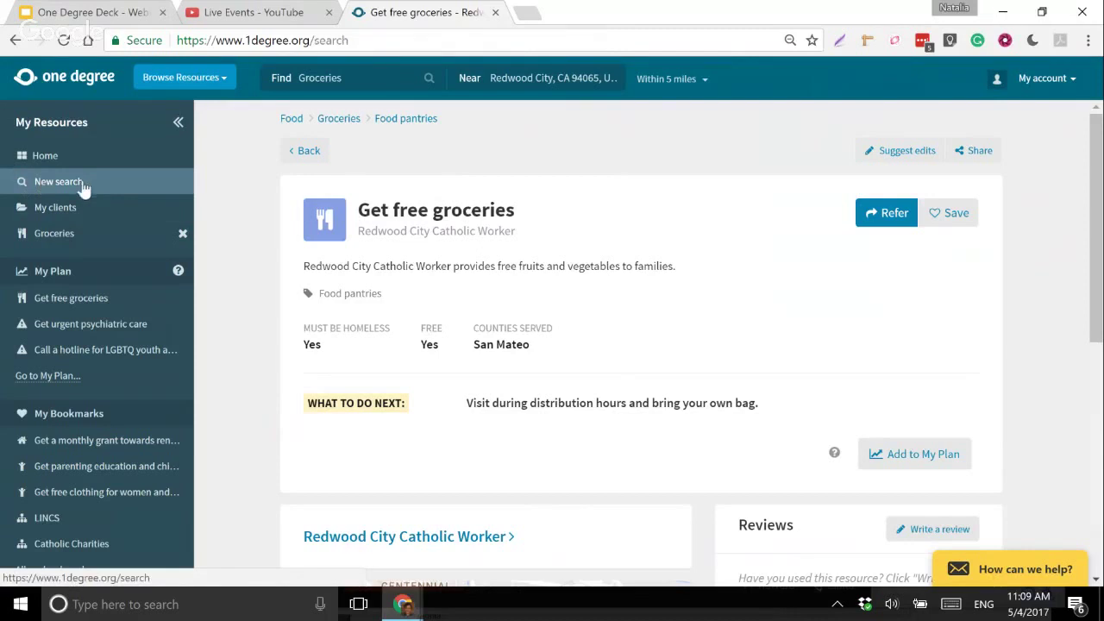
- Open the Housing category's Temporary housing subcategories
scroll(689, 350, "down", 1)
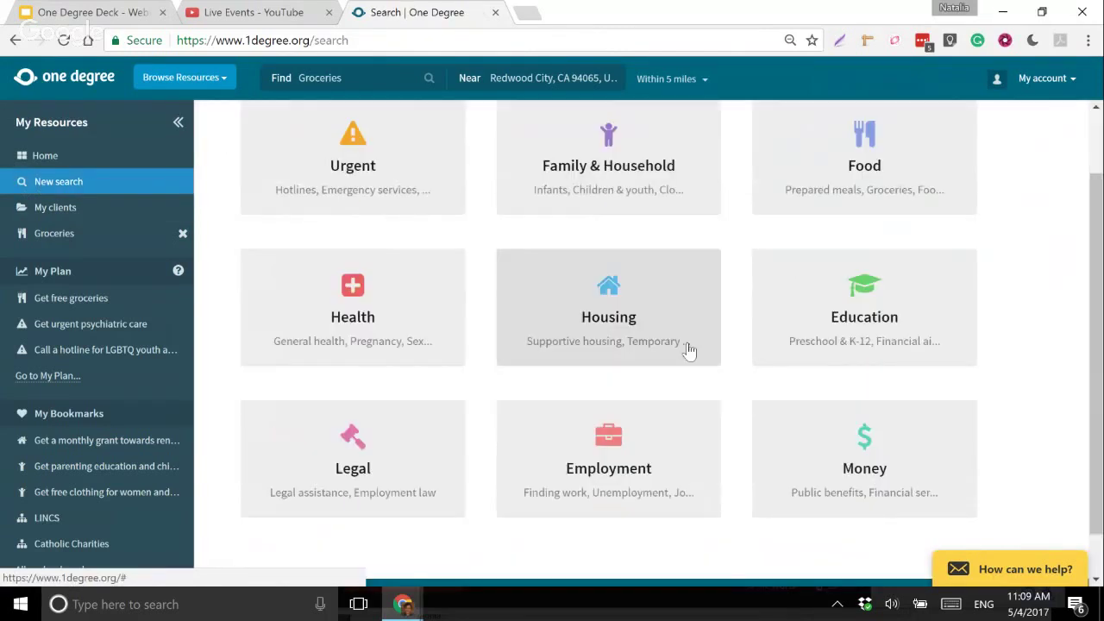
scroll(689, 350, "up", 1)
left_click(608, 380)
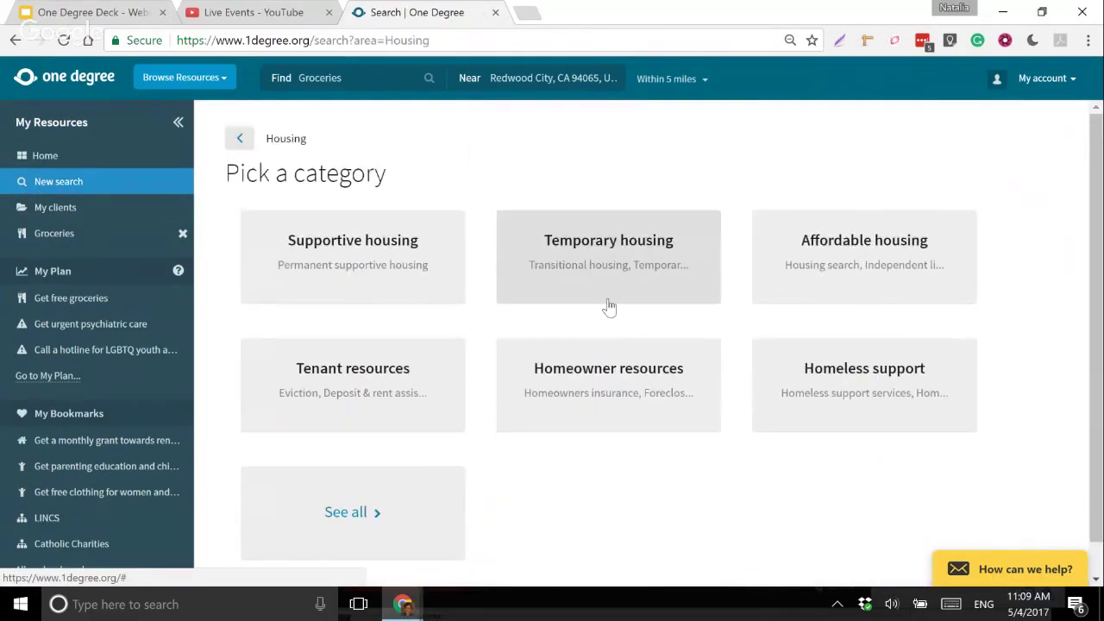
left_click(609, 306)
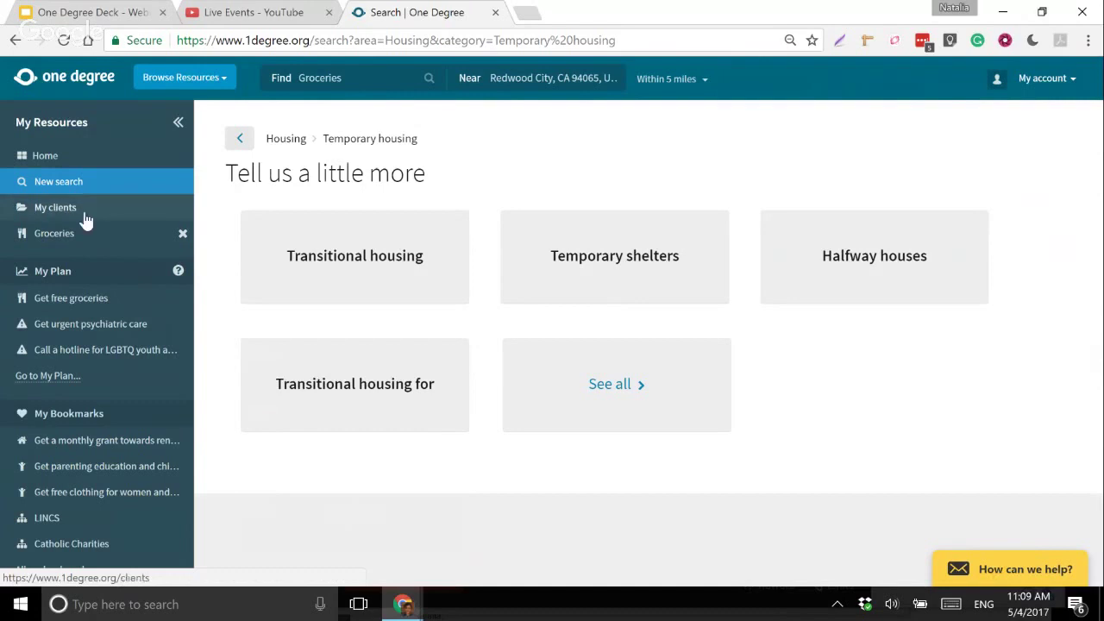
- Replace the old Groceries term in the Find box with 'job training'
left_click(380, 80)
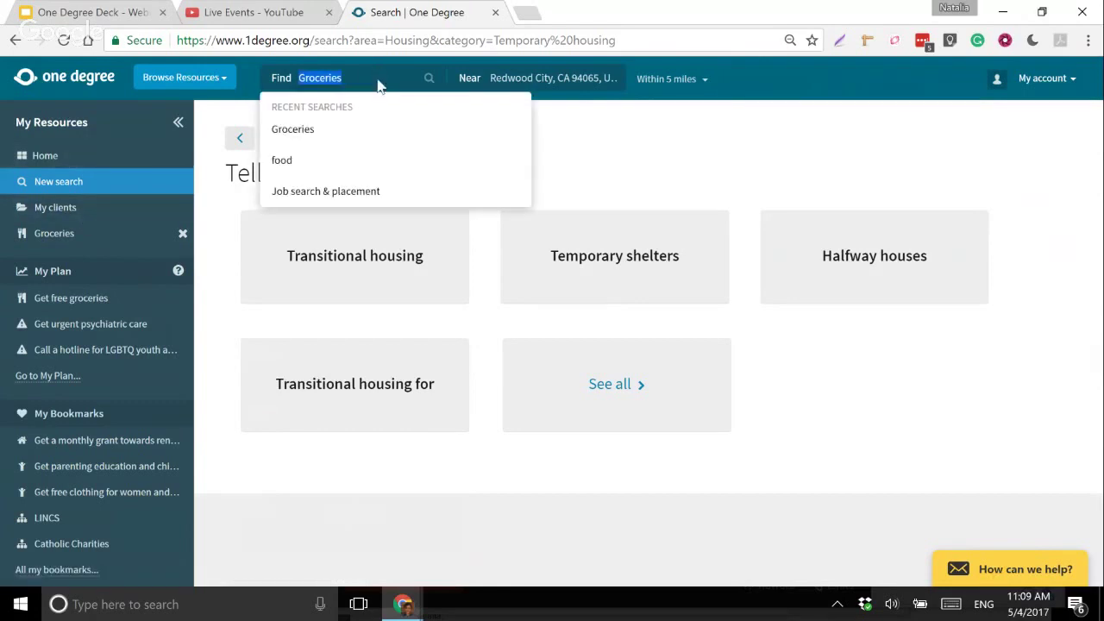
key("BackSpace")
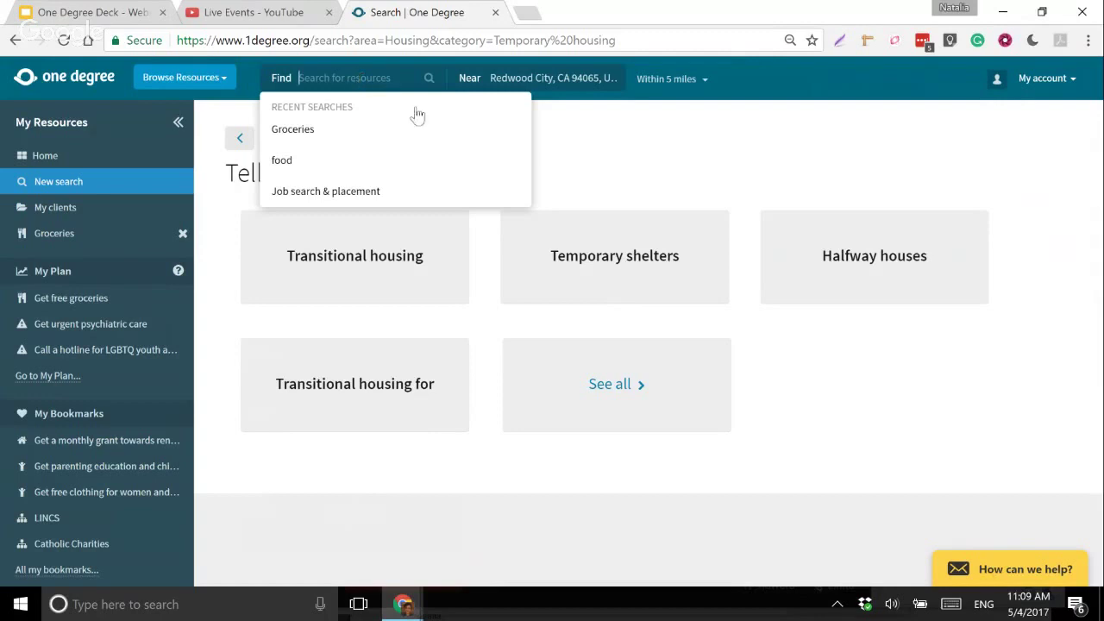
type("job traini")
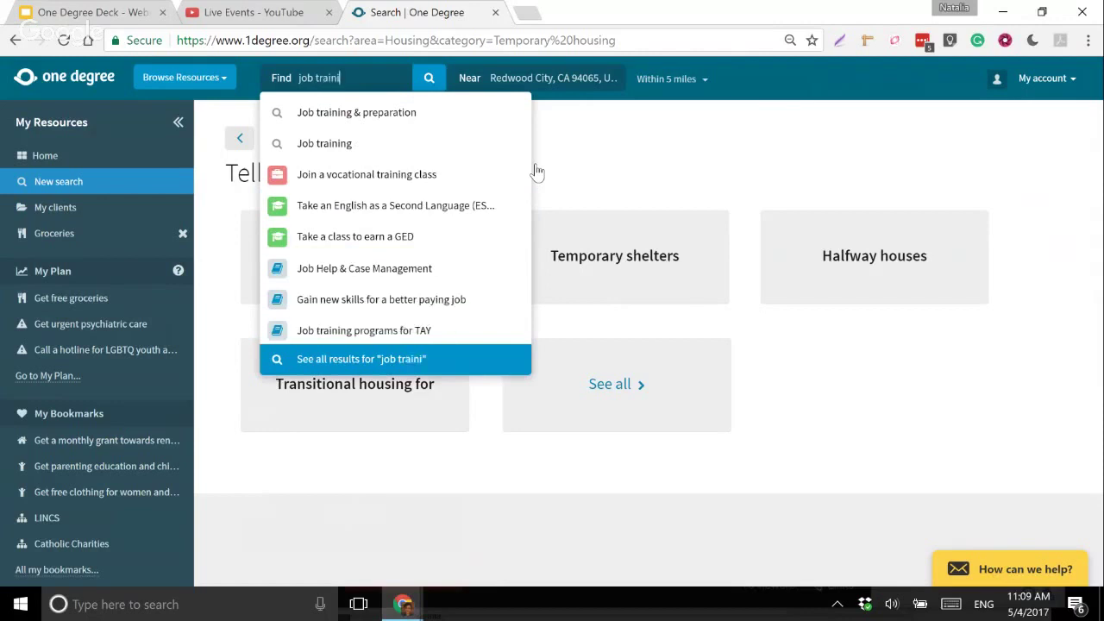
type("ng")
- Run the 'job training' search and review its 52 opportunities within 5 miles
key("Return")
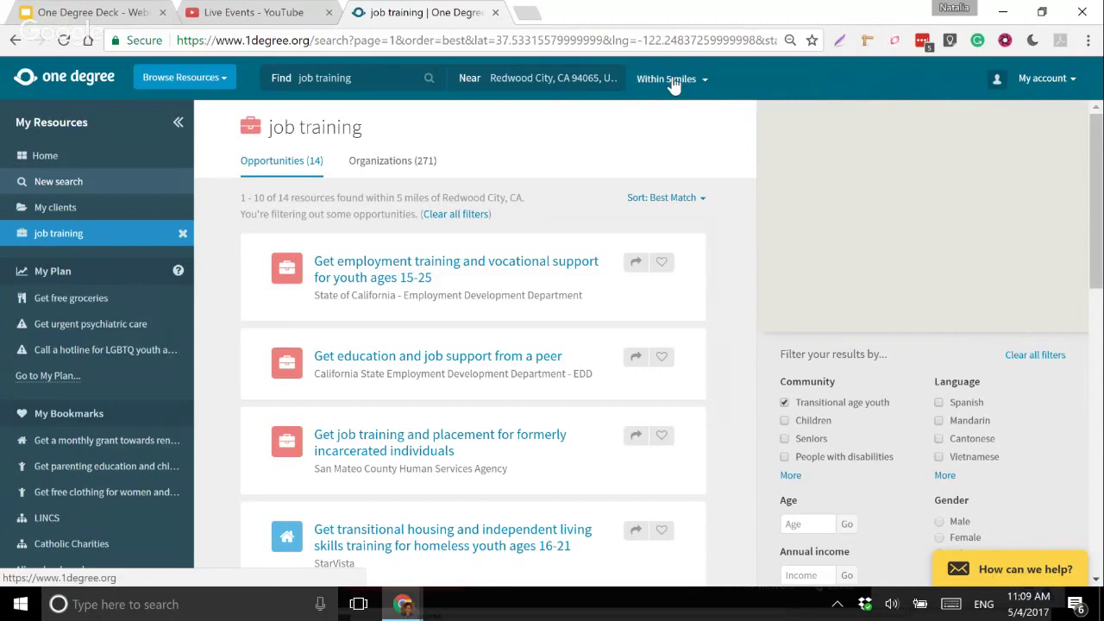
left_click(672, 79)
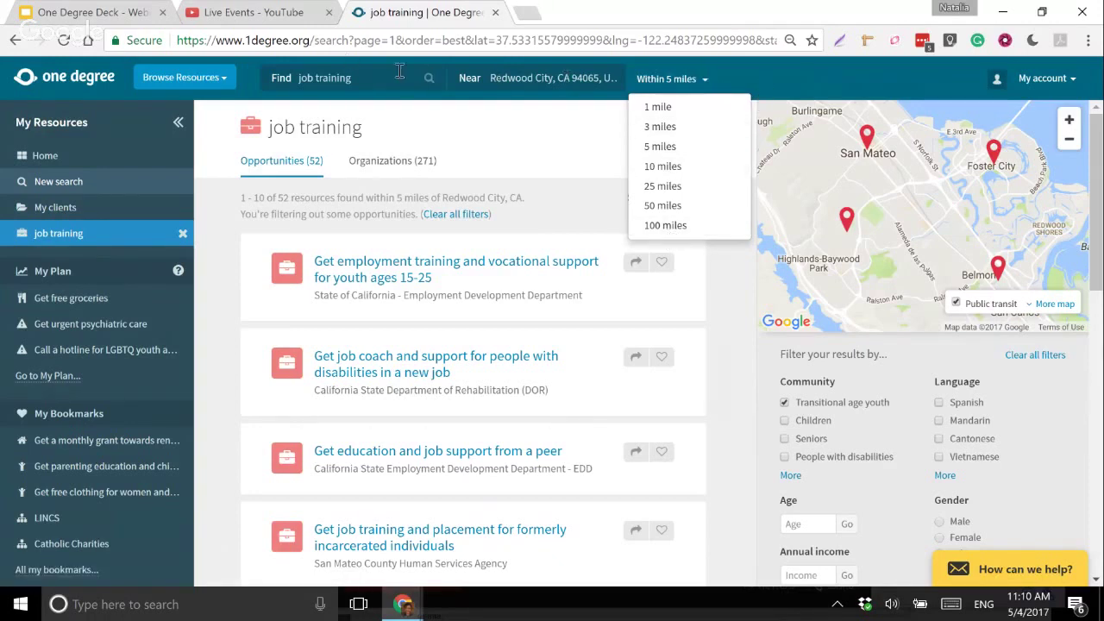
left_click(549, 142)
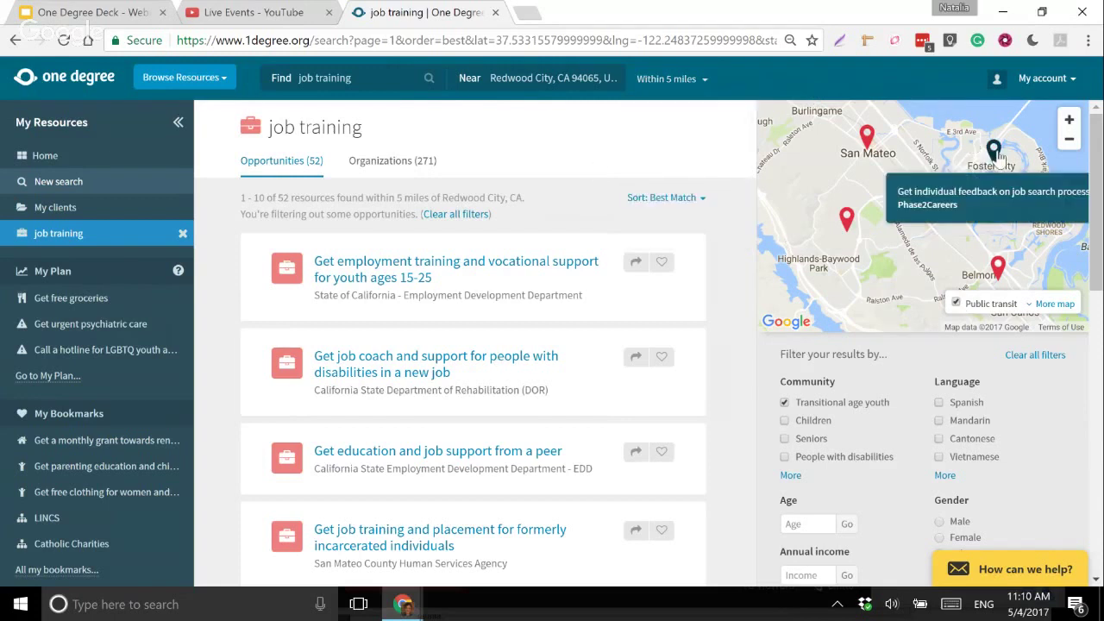
mouse_move(867, 143)
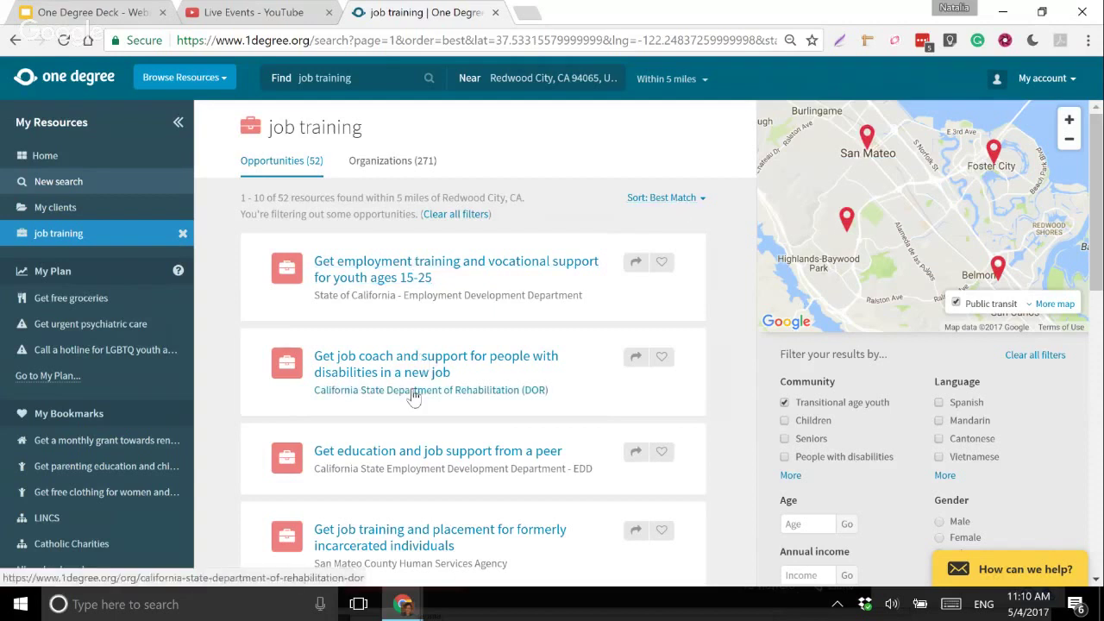
scroll(414, 397, "down", 1)
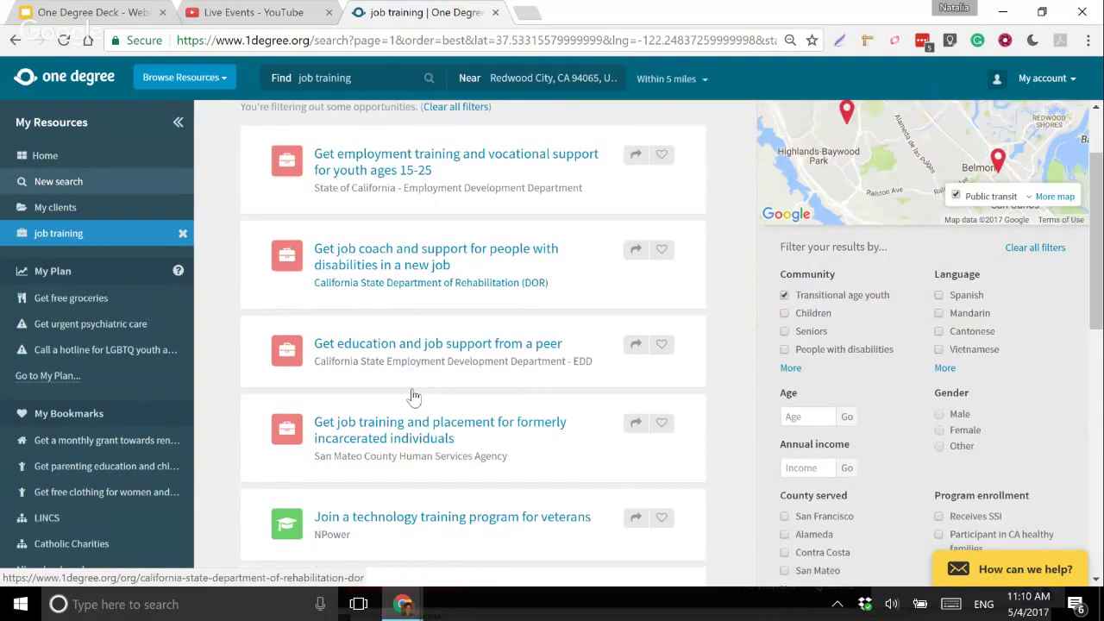
scroll(414, 396, "up", 1)
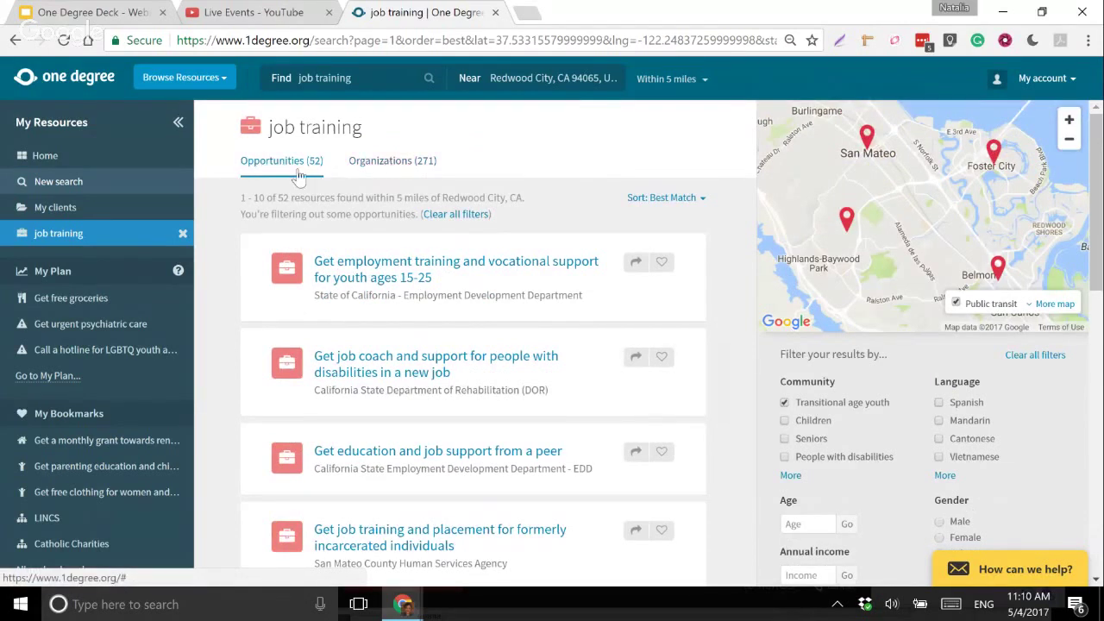
- Compare the Organizations and Opportunities tabs and browse the resource categories menu
left_click(391, 164)
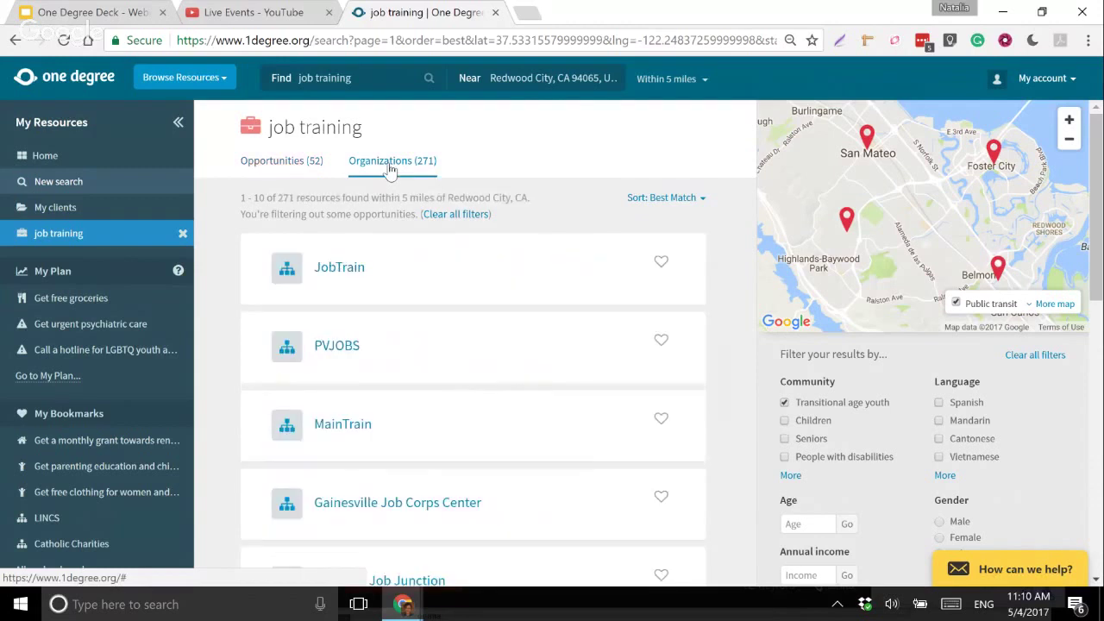
left_click(306, 164)
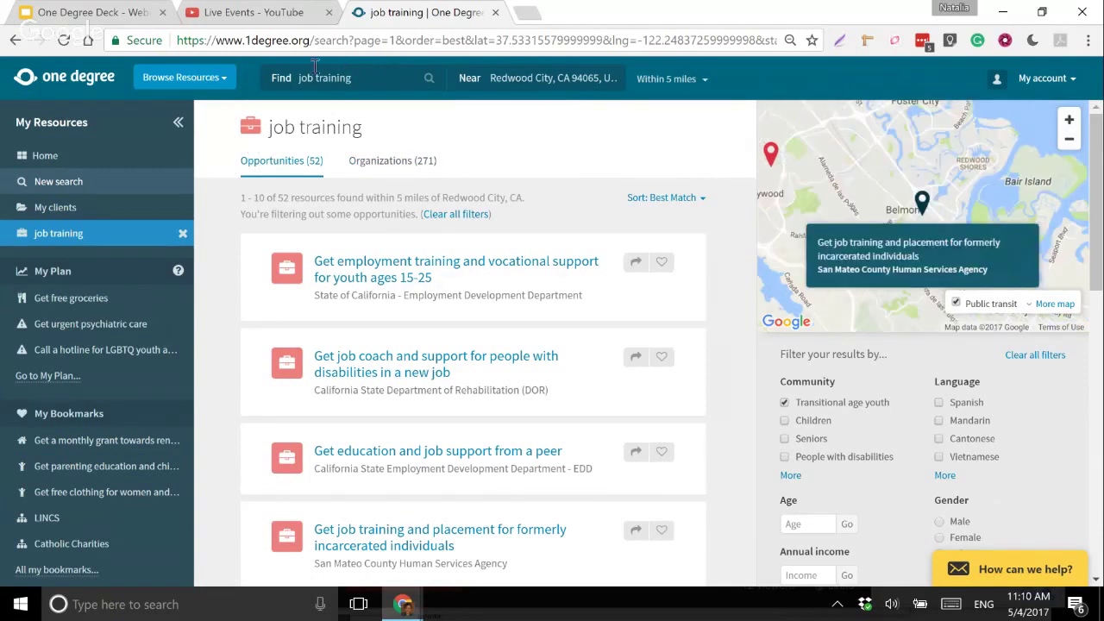
left_click(223, 84)
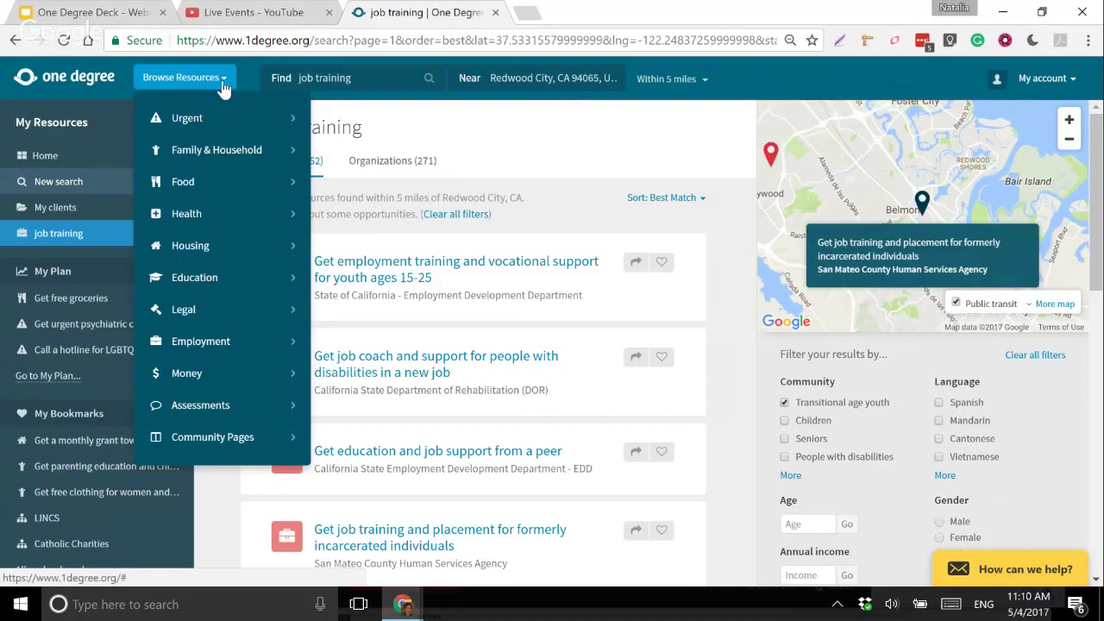
mouse_move(210, 186)
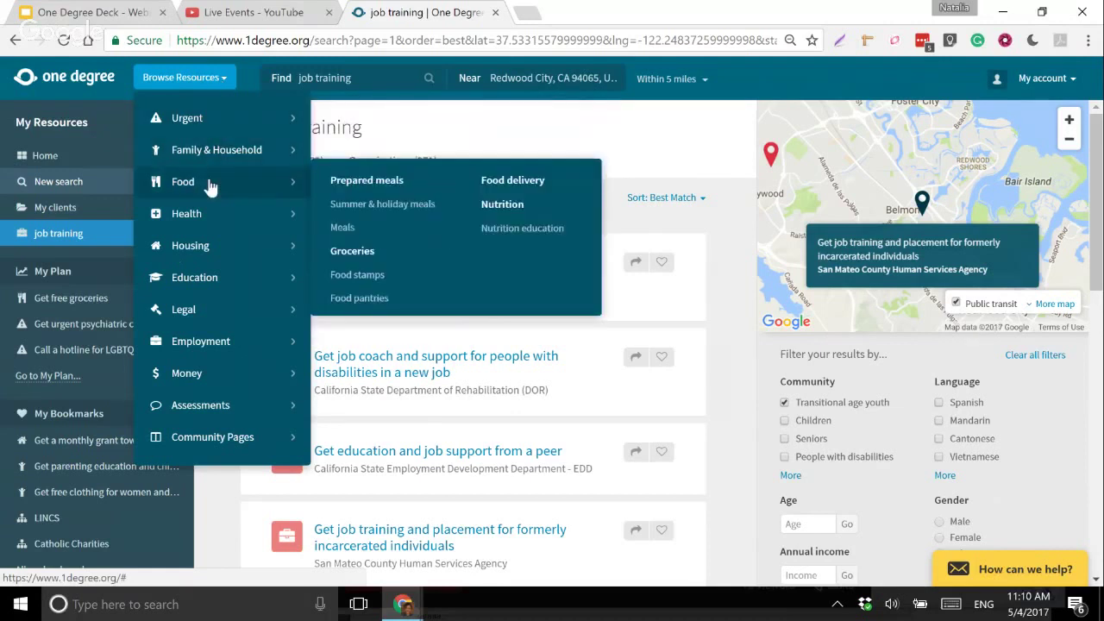
mouse_move(309, 245)
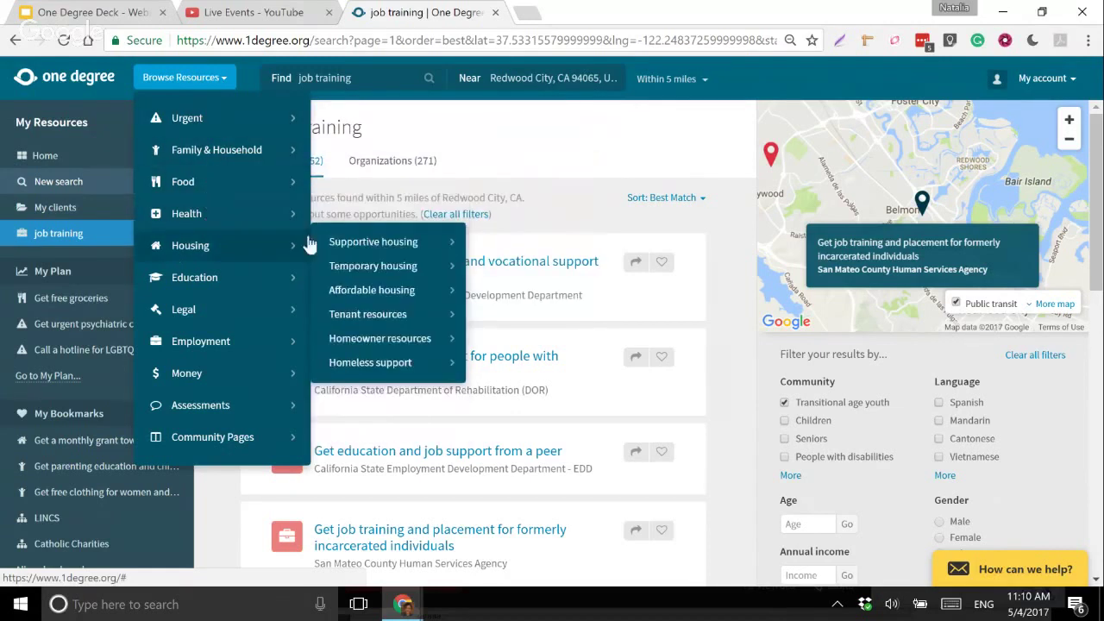
mouse_move(350, 270)
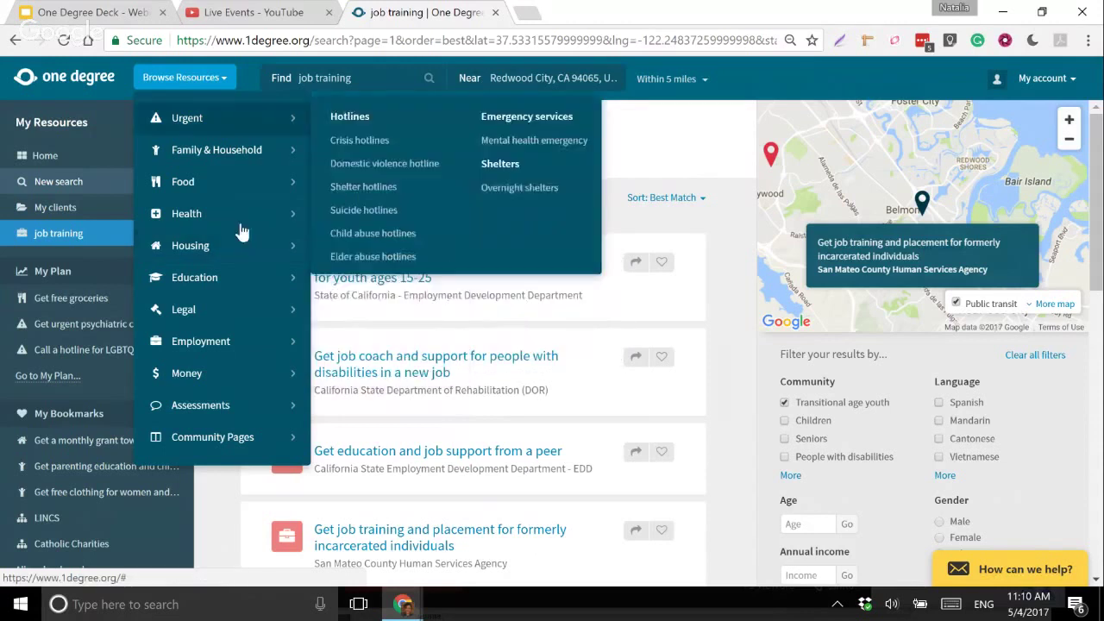
mouse_move(246, 167)
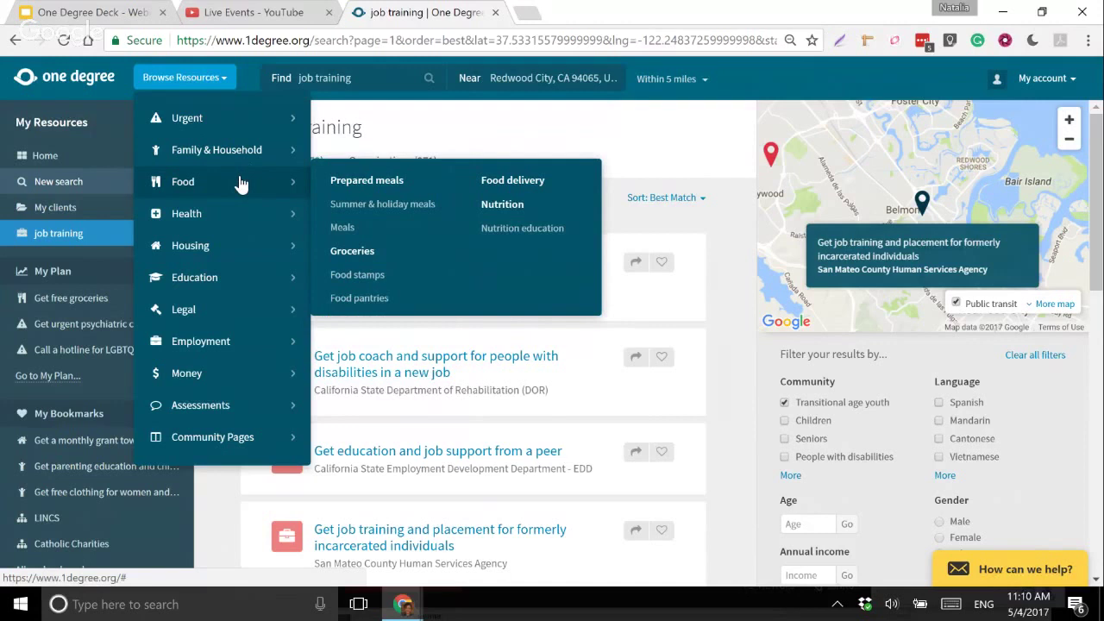
mouse_move(240, 215)
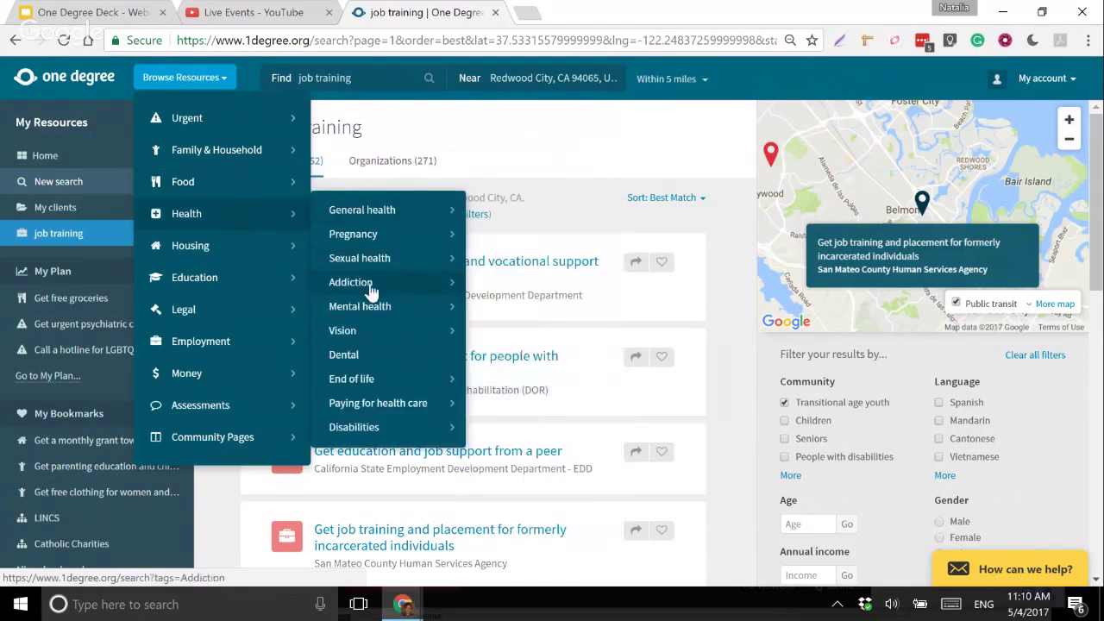
mouse_move(272, 307)
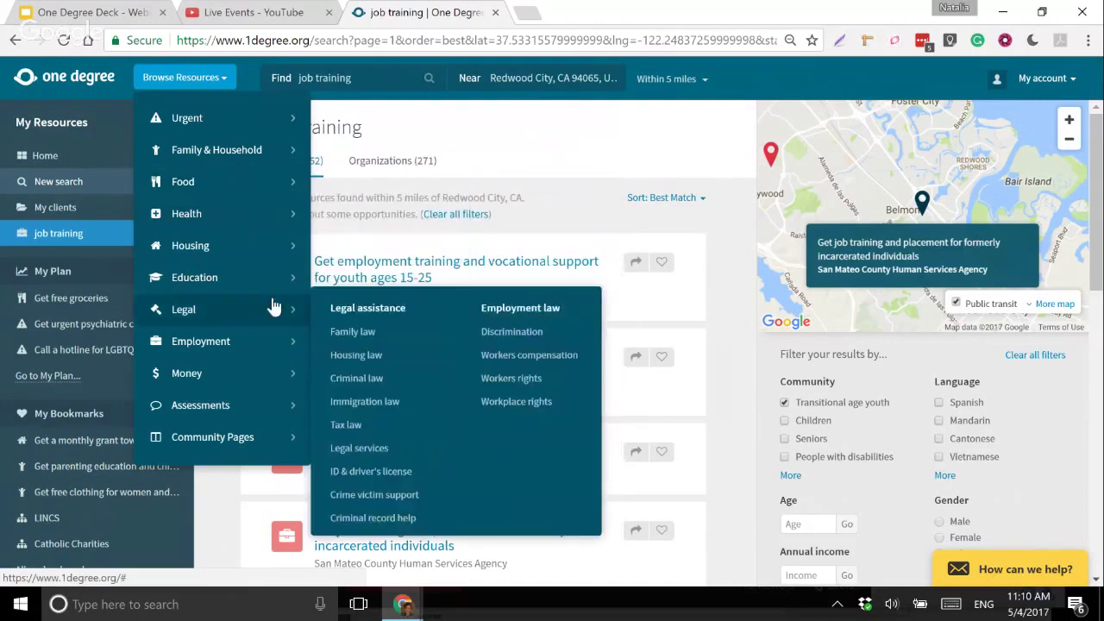
mouse_move(278, 277)
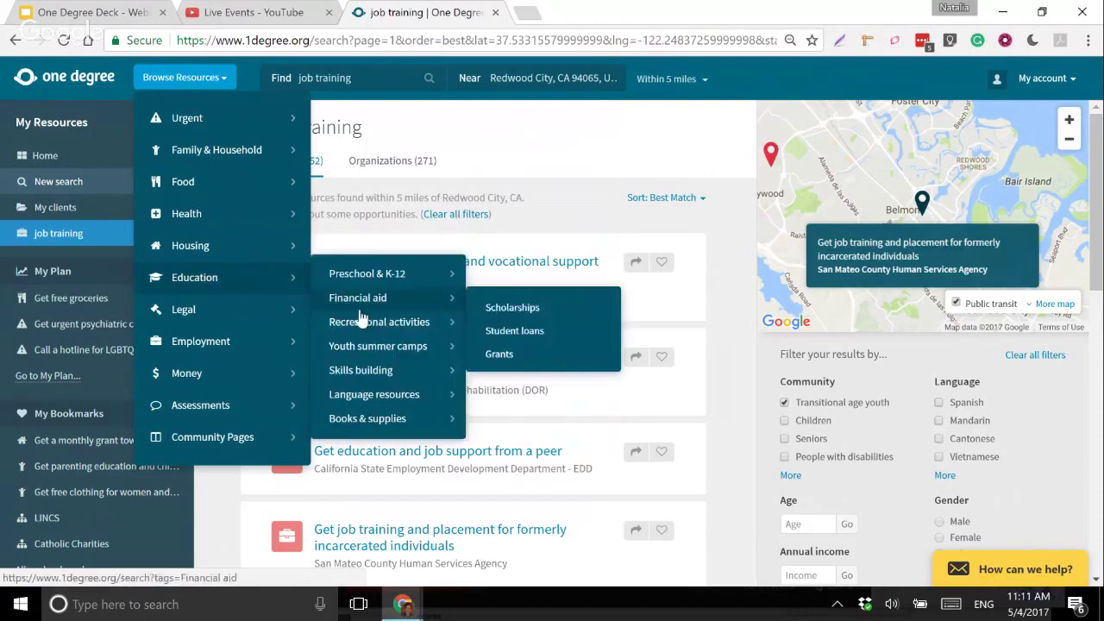
mouse_move(378, 349)
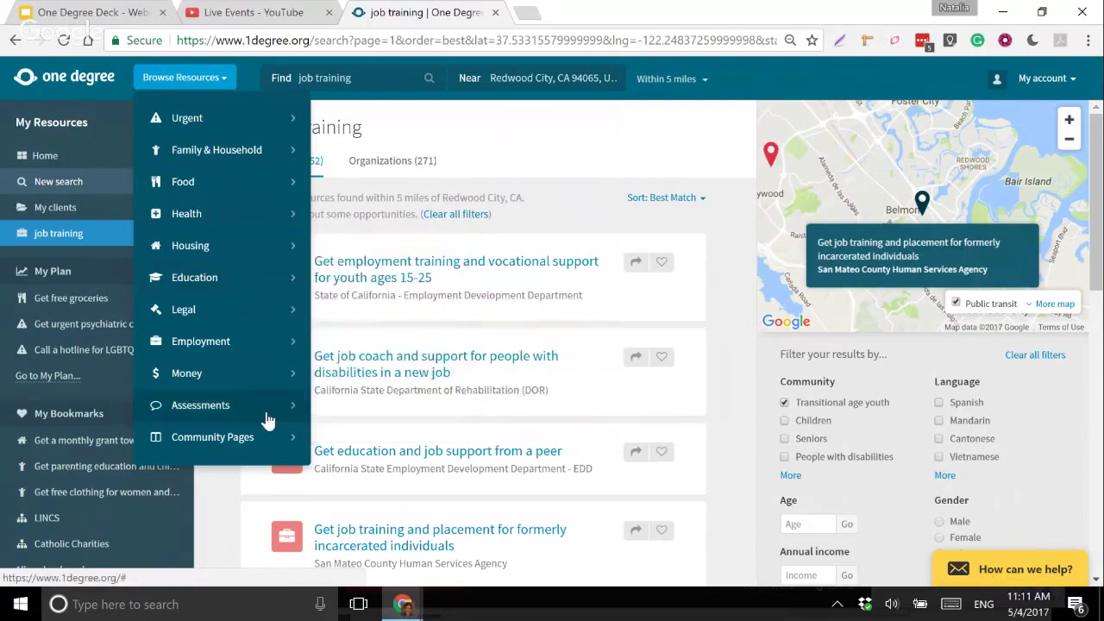
mouse_move(232, 372)
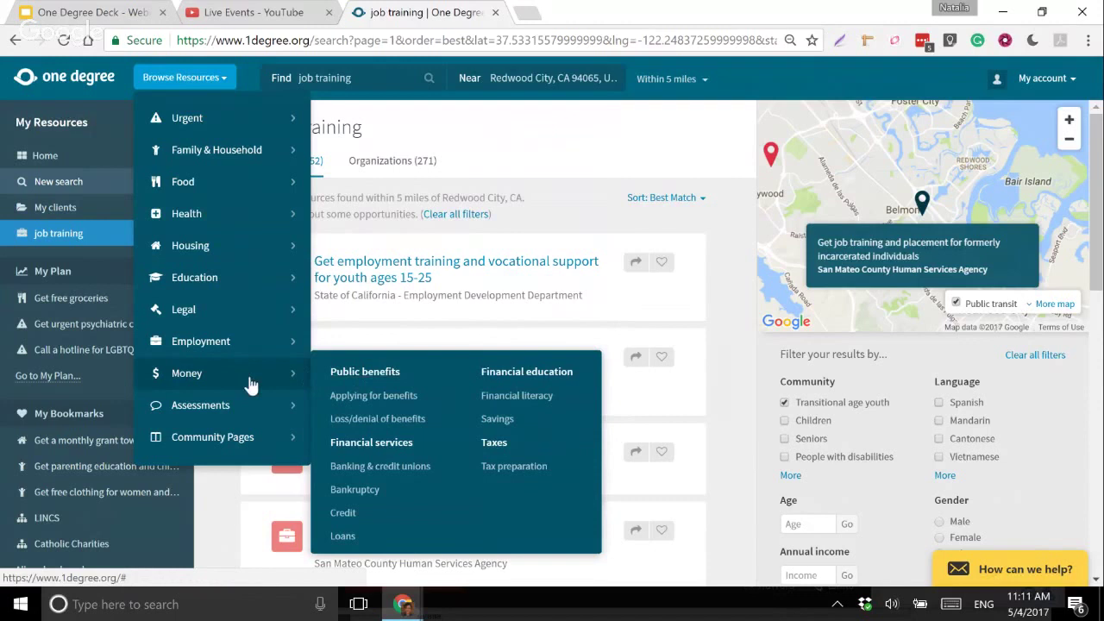
mouse_move(247, 349)
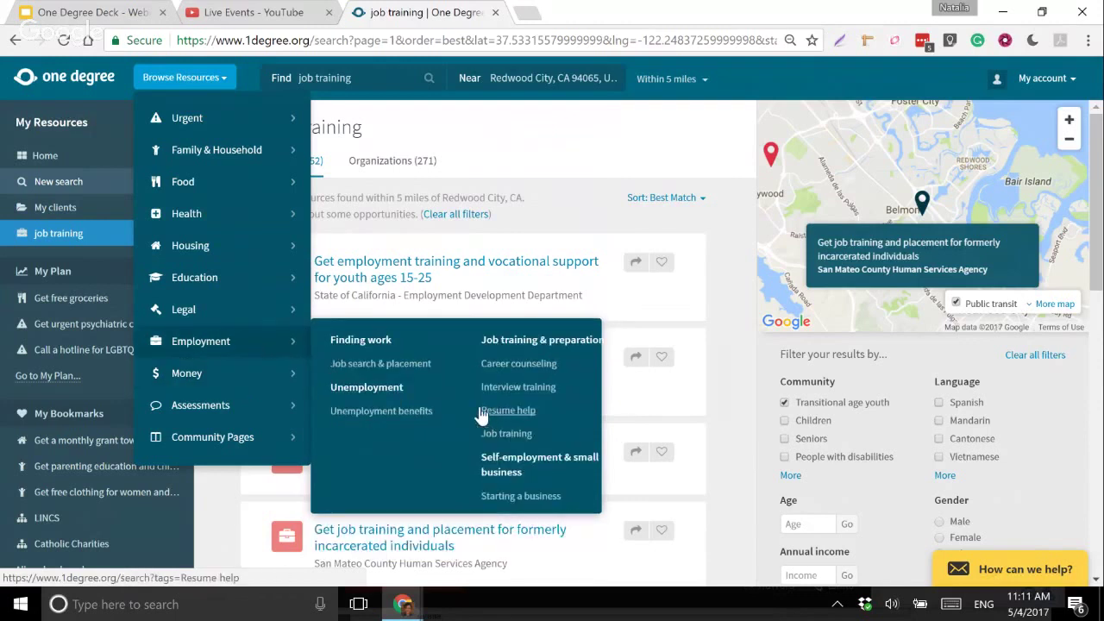
- Delete 'job training' from the Find box and close the open menus
left_click(290, 76)
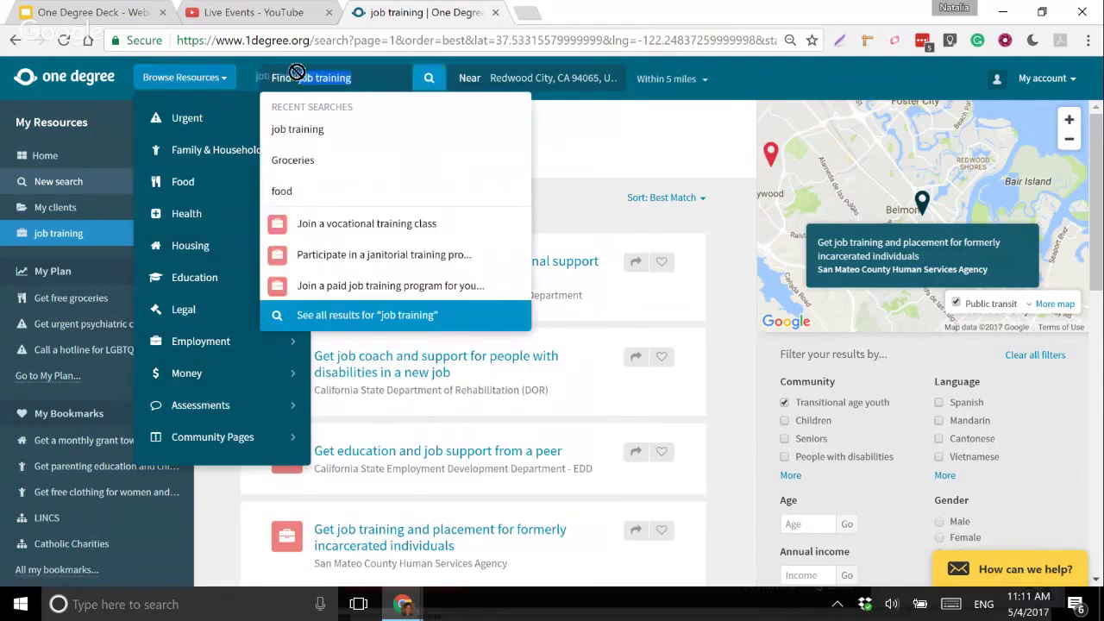
key("BackSpace")
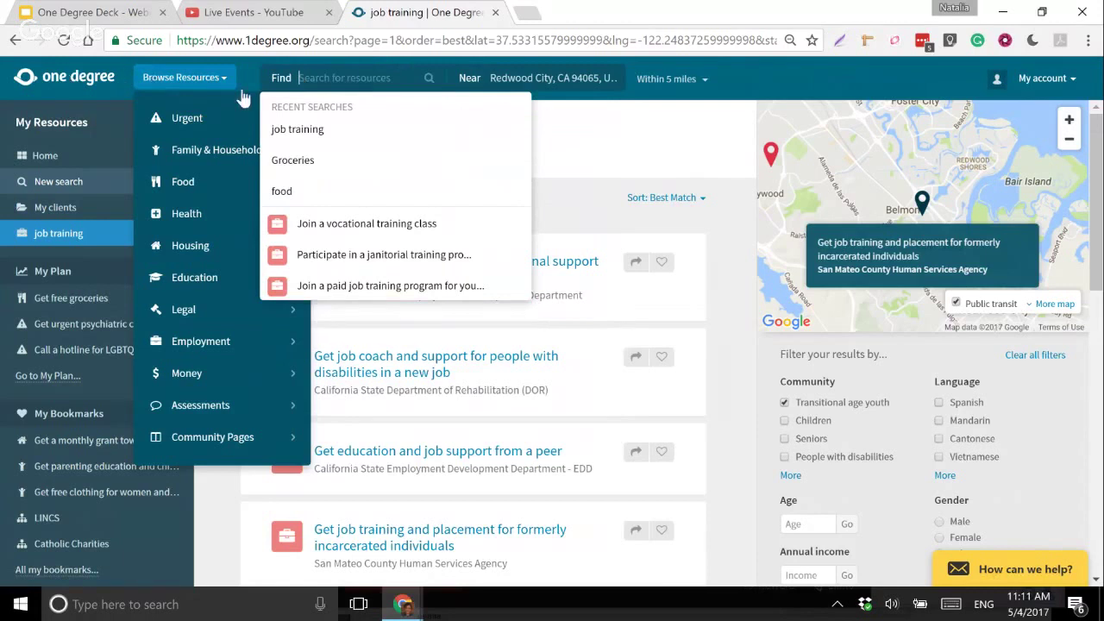
left_click(356, 81)
left_click(657, 161)
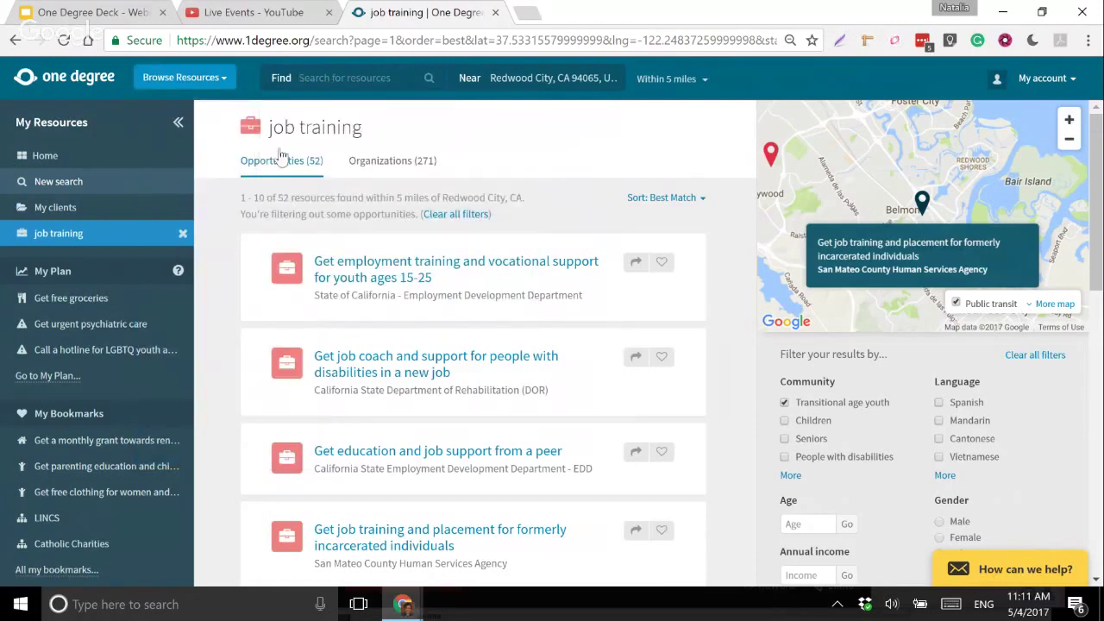
- Start a new search for 'food' with Redwood City kept as the location
left_click(84, 184)
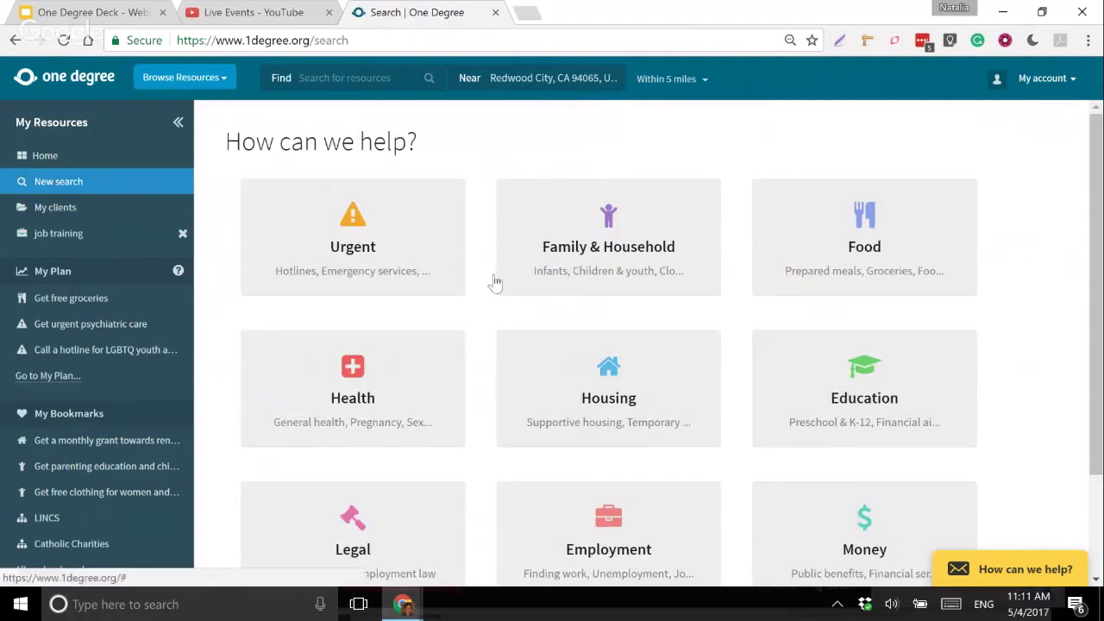
left_click(356, 77)
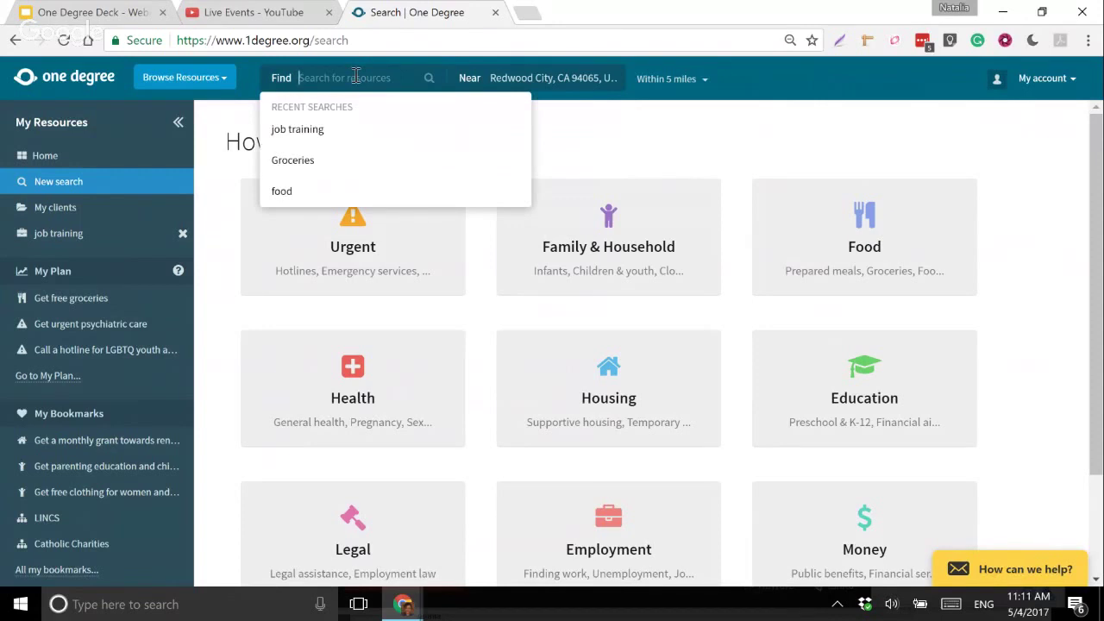
type("food")
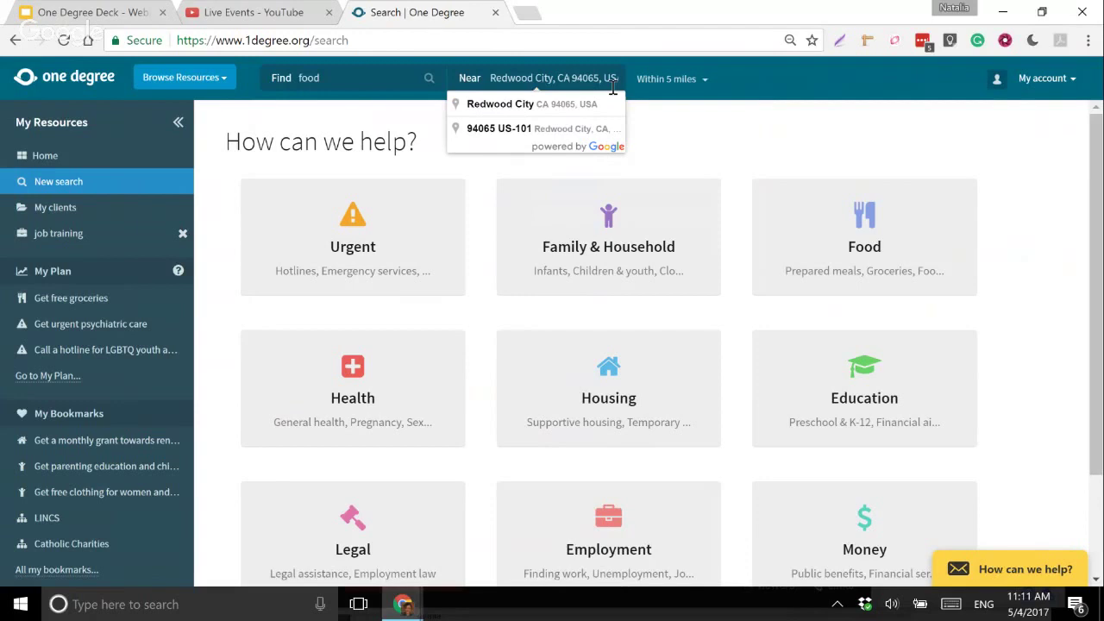
key("Return")
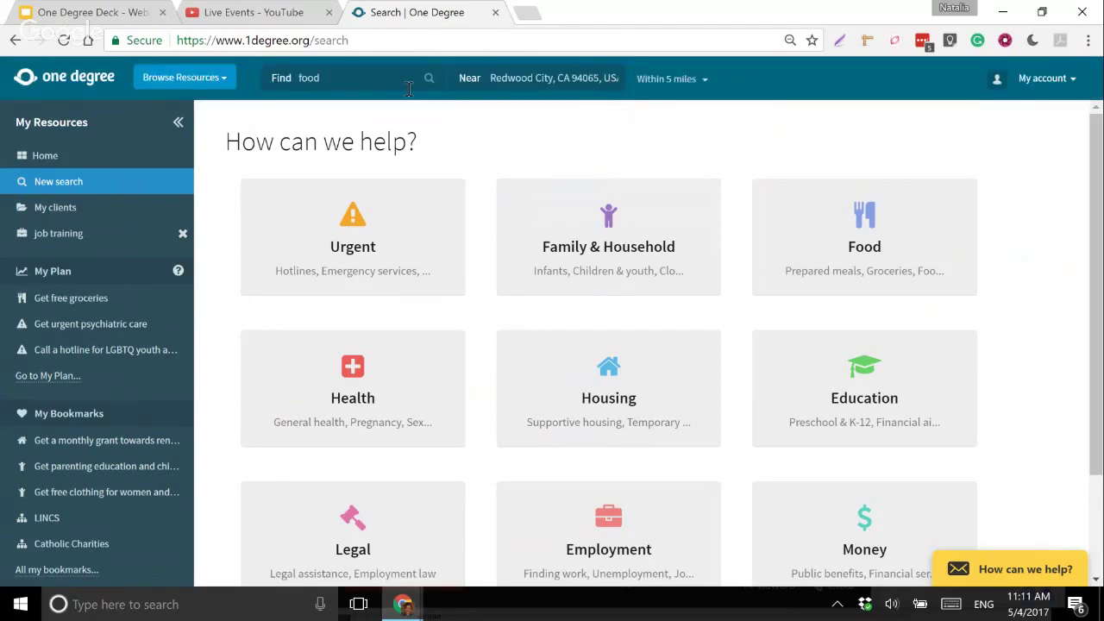
left_click(401, 89)
left_click(428, 79)
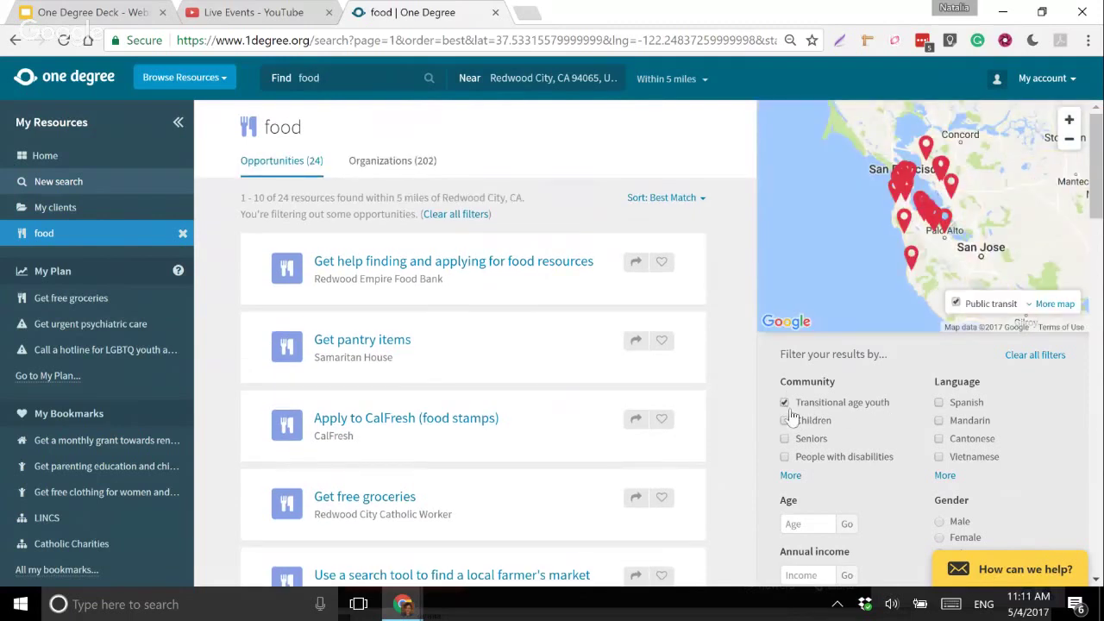
- Uncheck Transitional age youth, try the Spanish language filter, then clear the filters
left_click(785, 403)
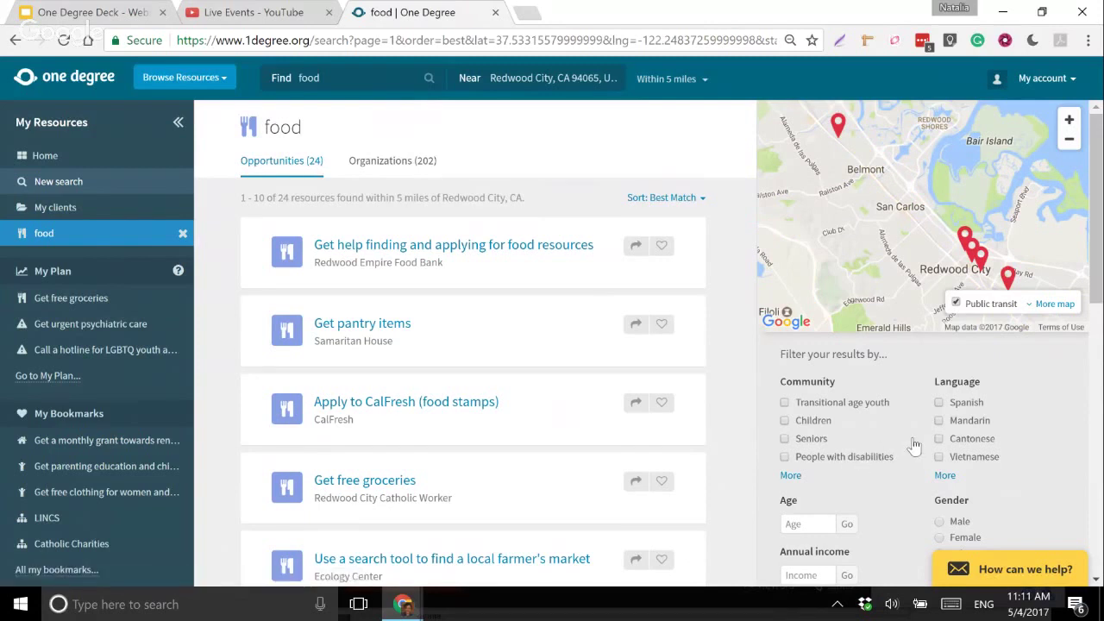
scroll(914, 444, "down", 2)
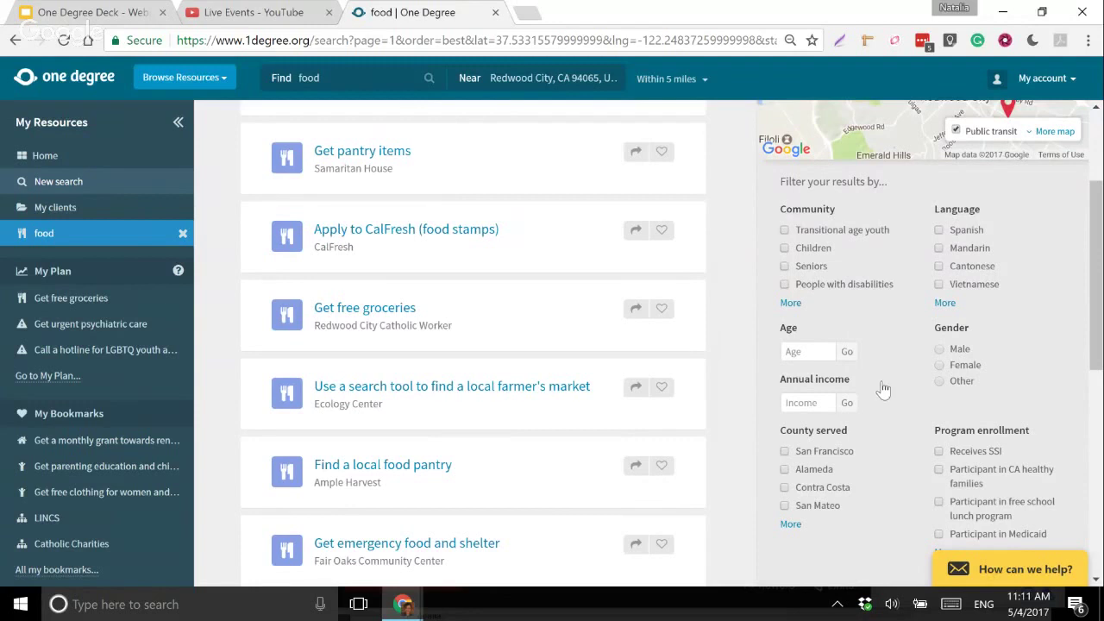
scroll(883, 390, "up", 2)
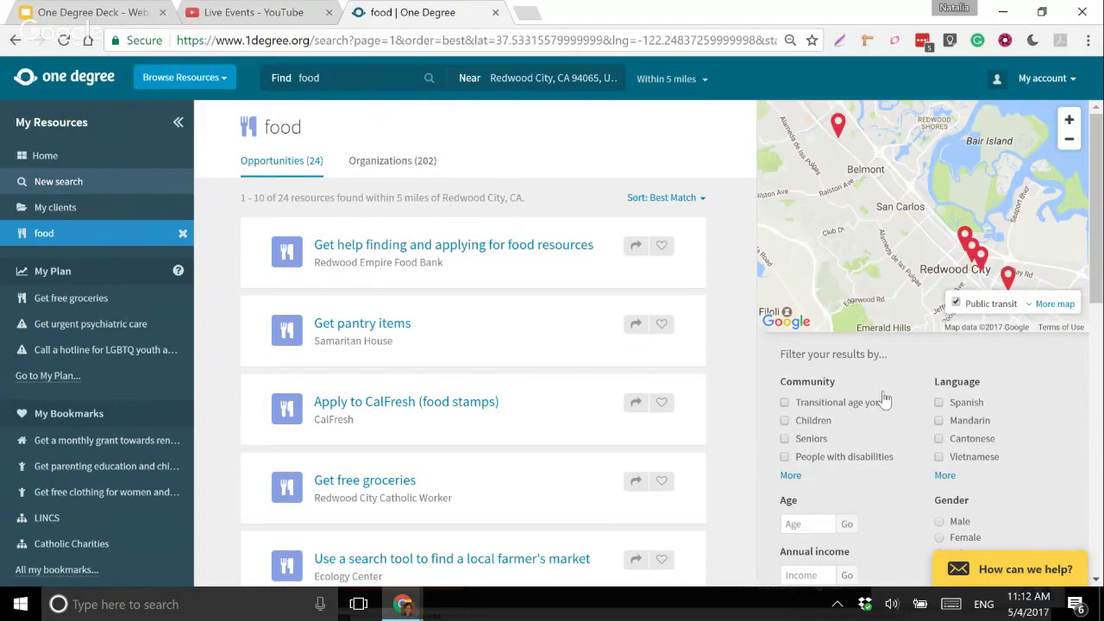
left_click(938, 403)
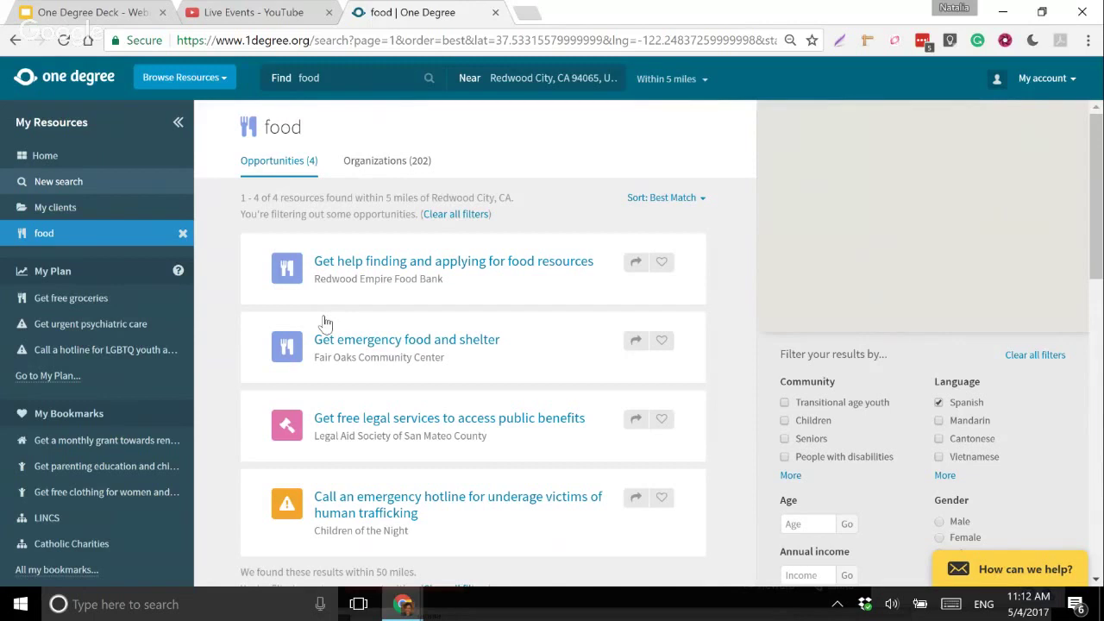
scroll(326, 322, "down", 1)
scroll(445, 440, "up", 1)
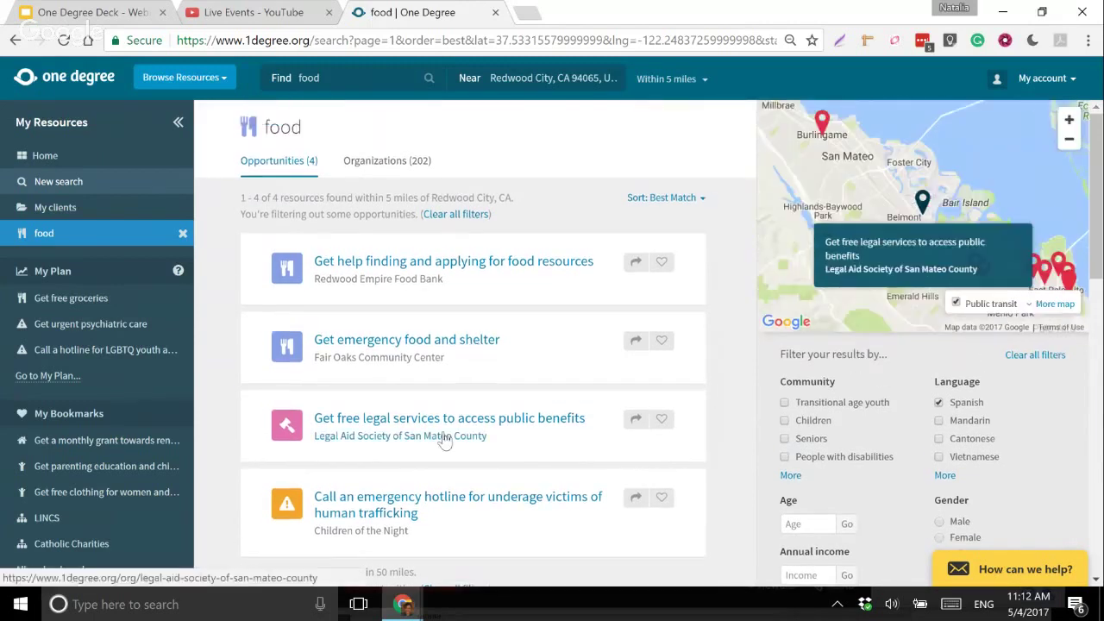
left_click(460, 416)
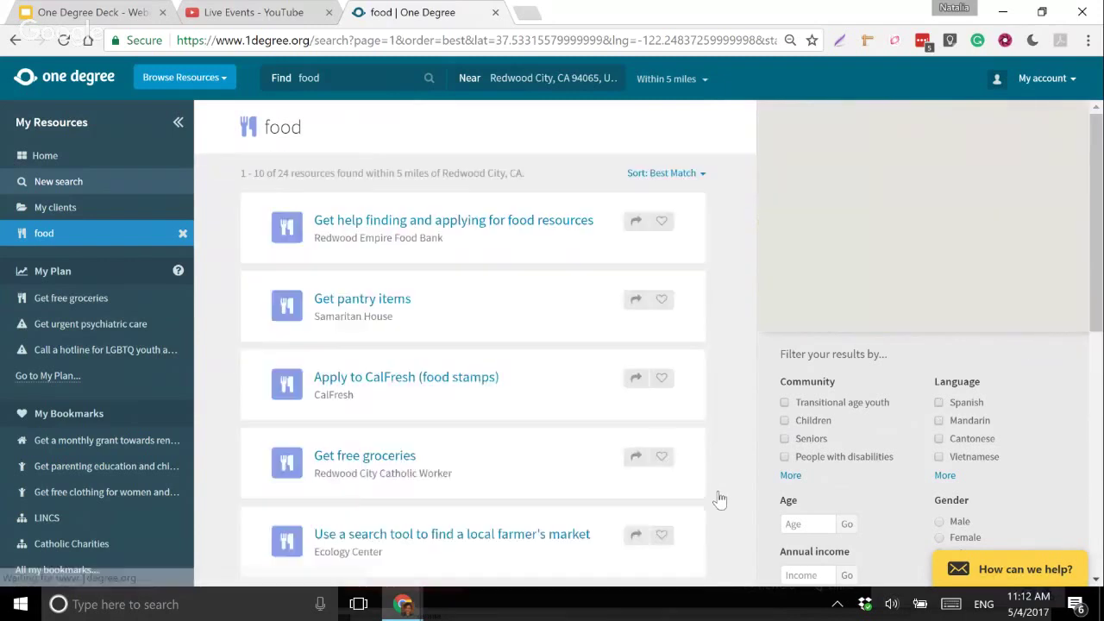
- Apply the Seniors community filter to the food results, then clear all filters
left_click(790, 476)
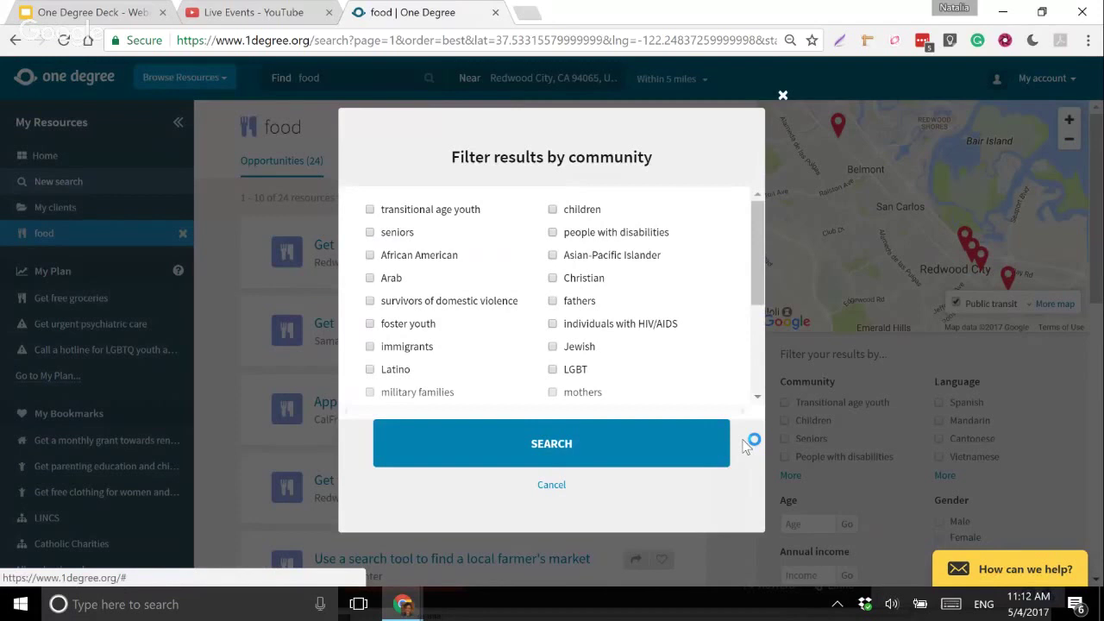
left_click(370, 232)
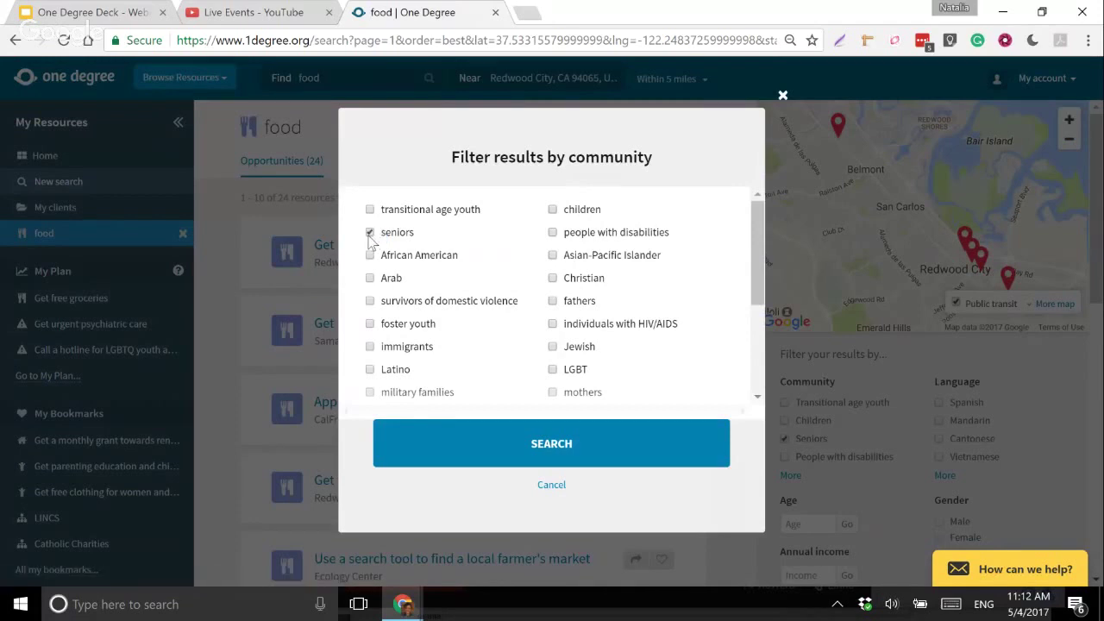
left_click(575, 456)
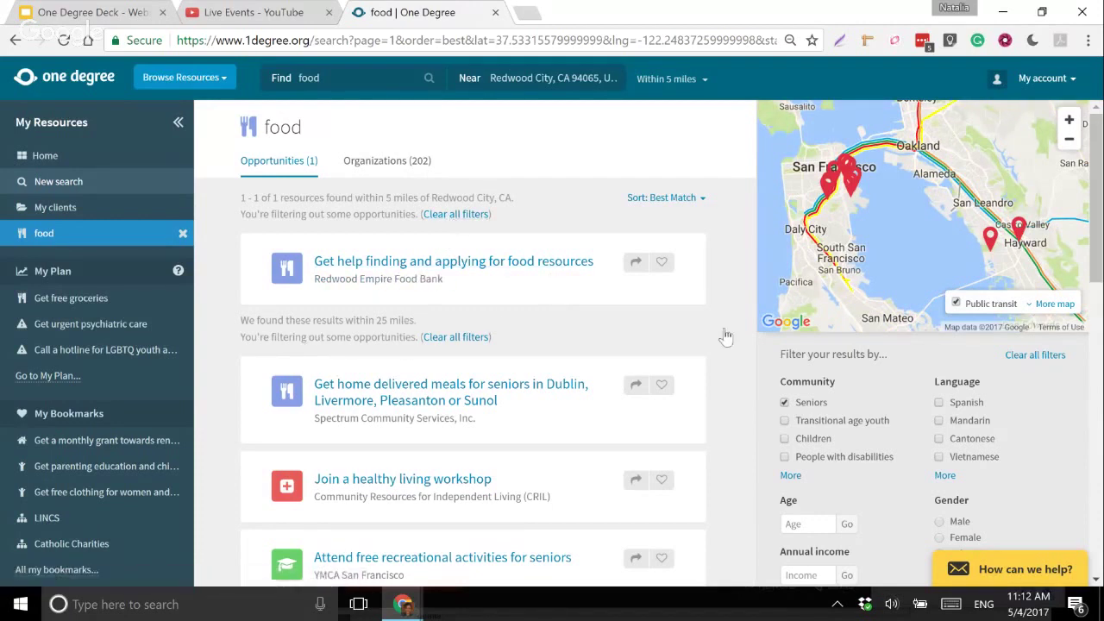
scroll(876, 354, "down", 1)
scroll(876, 354, "down", 3)
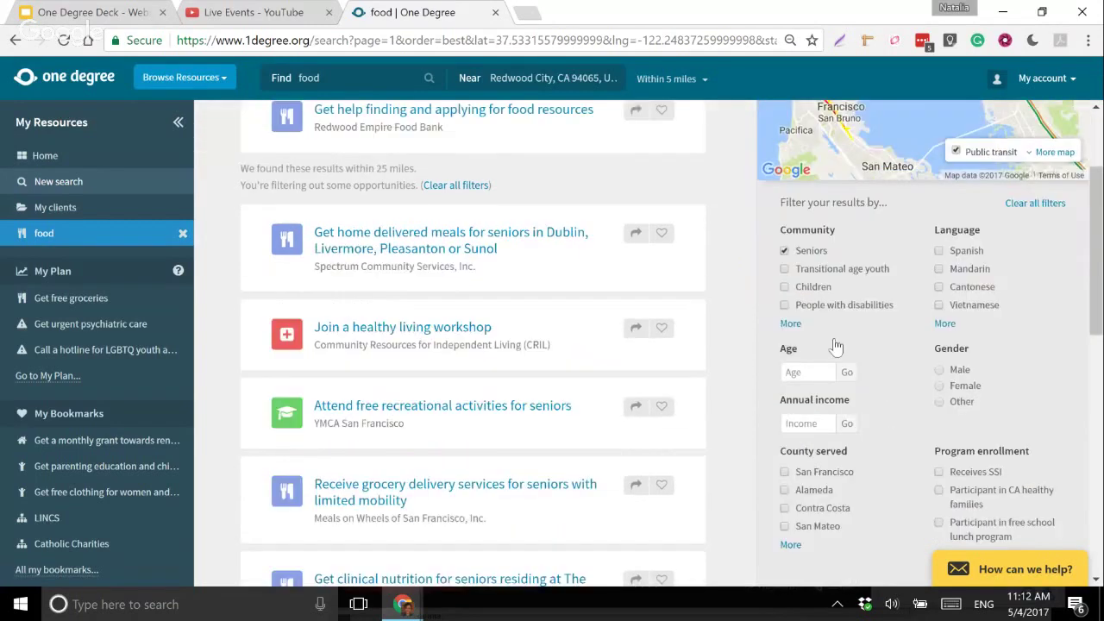
scroll(1079, 195, "down", 1)
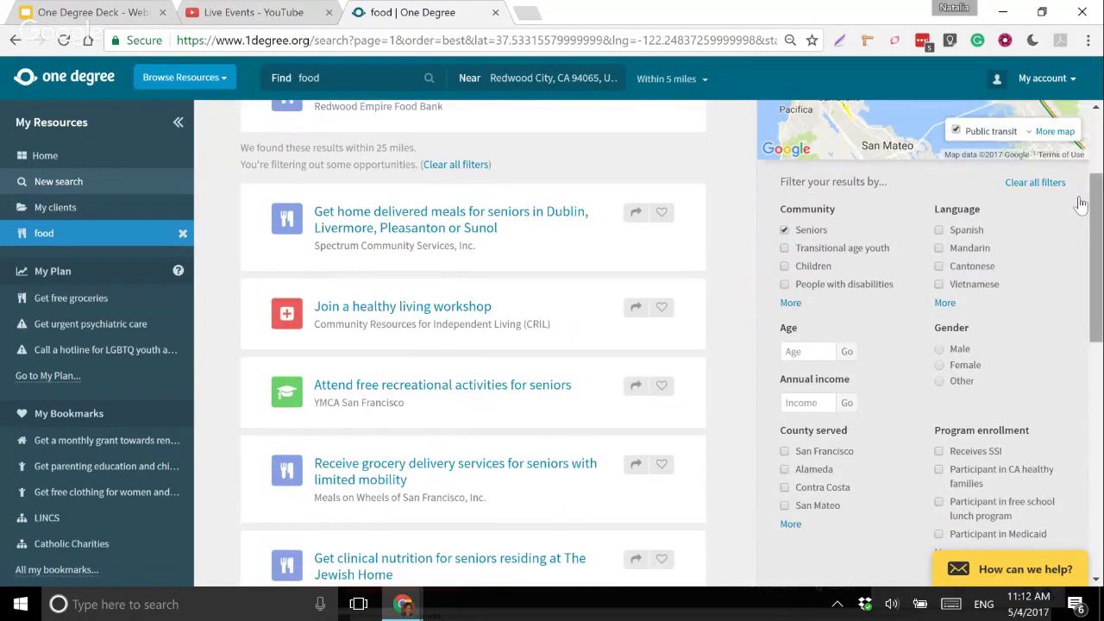
left_click(1046, 183)
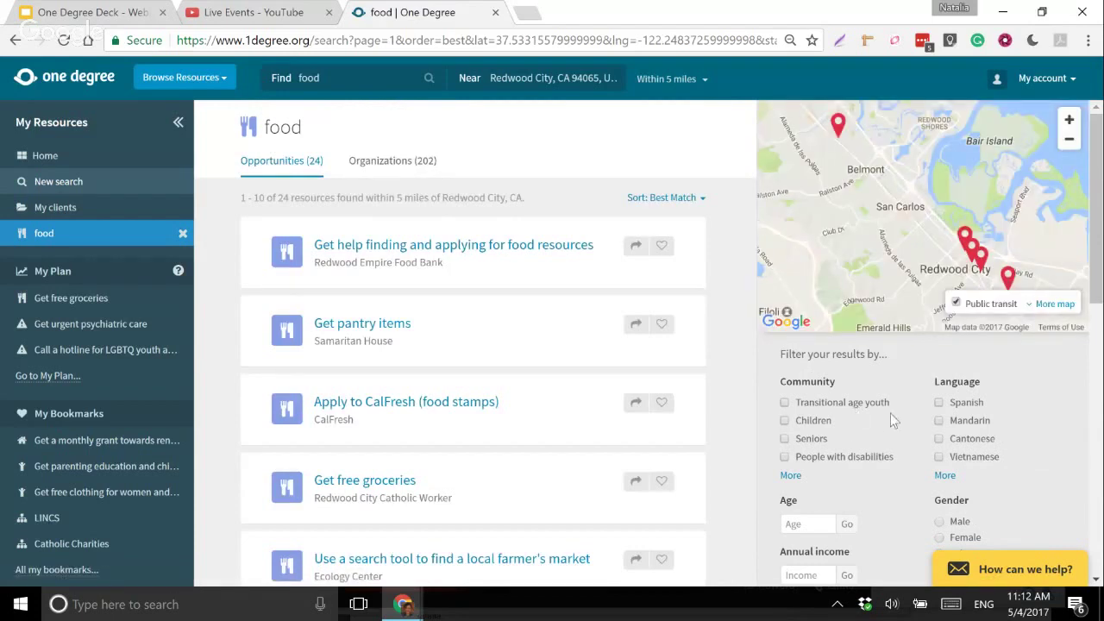
scroll(850, 418, "down", 1)
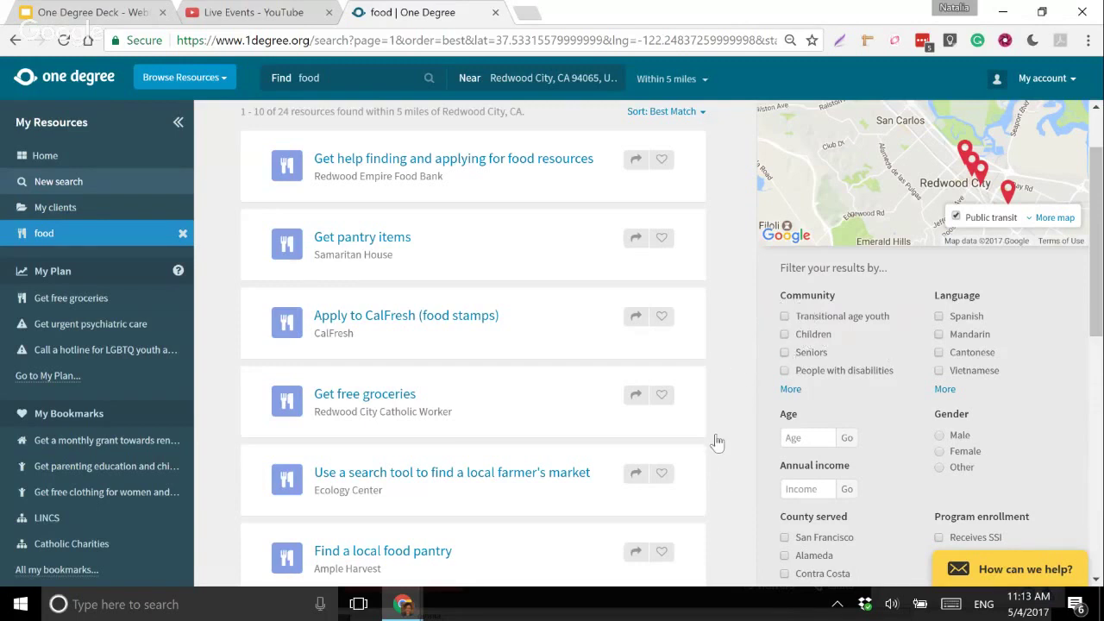
scroll(717, 442, "down", 1)
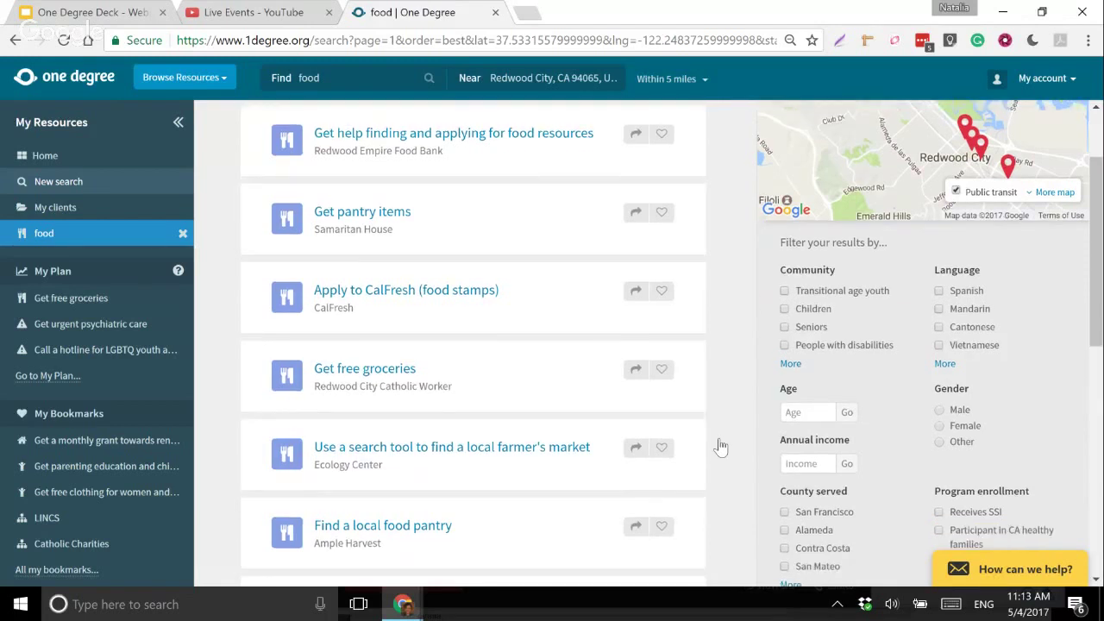
scroll(722, 446, "up", 2)
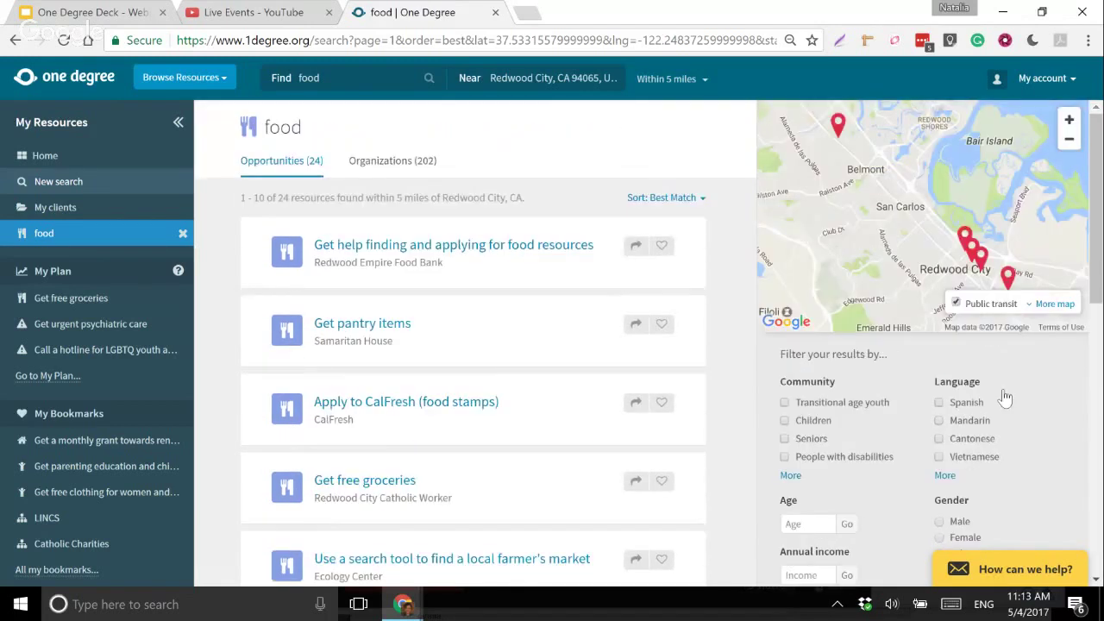
scroll(949, 371, "down", 3)
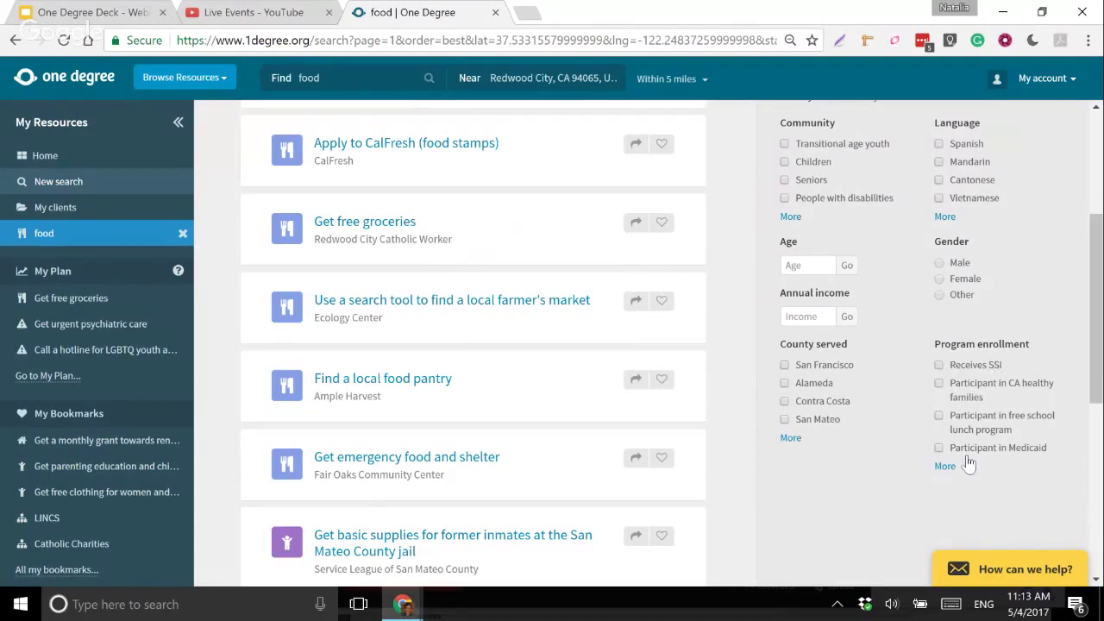
scroll(967, 463, "up", 1)
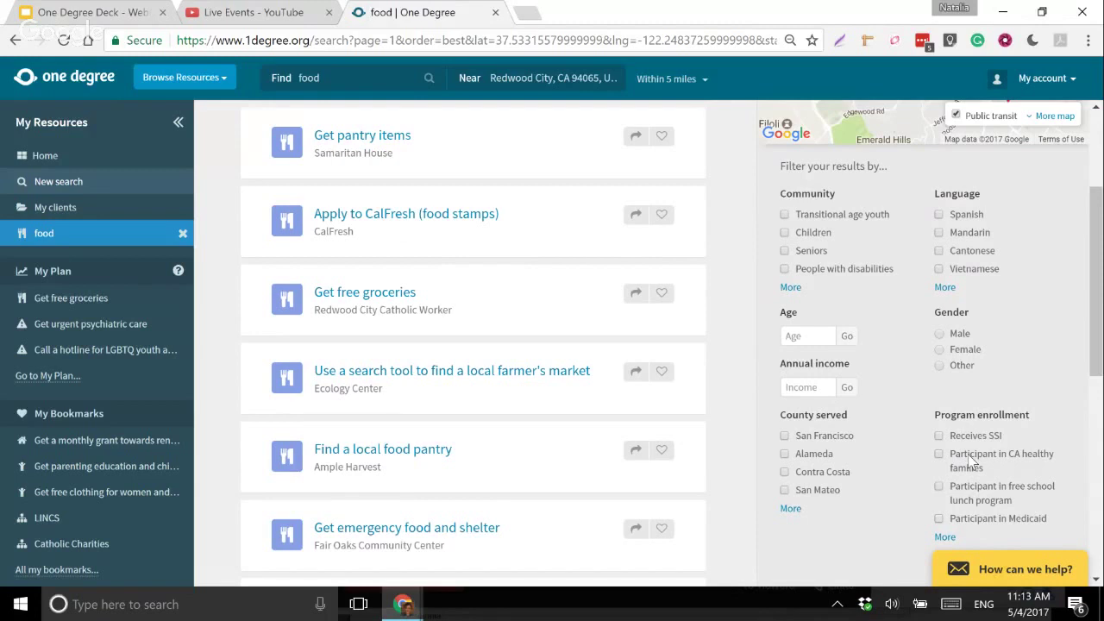
scroll(968, 463, "up", 3)
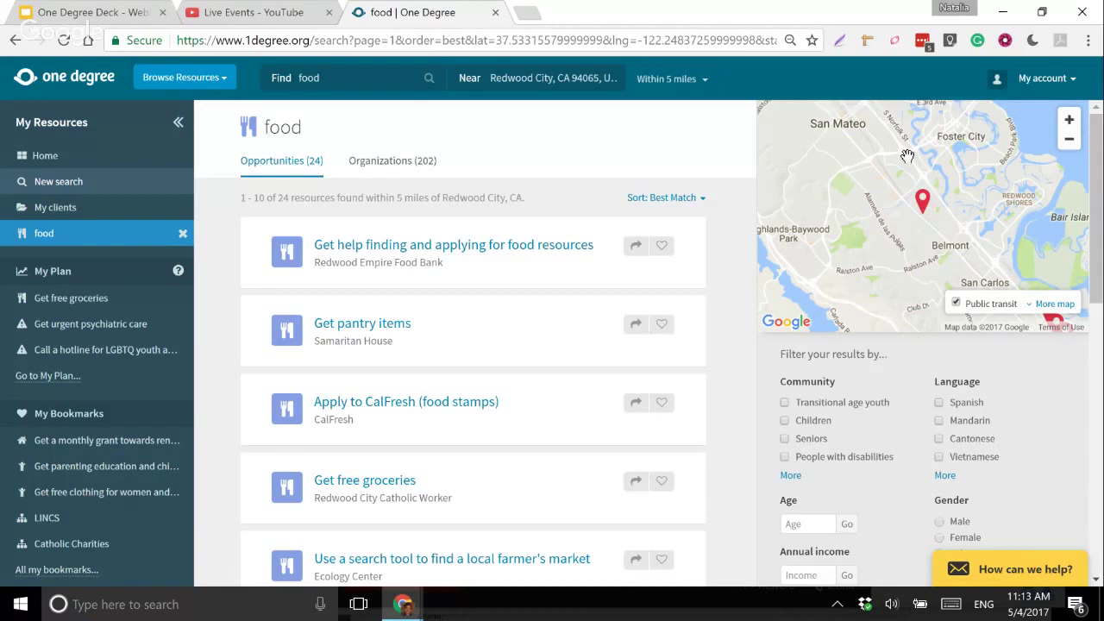
- Open Samaritan House's Get pantry items listing and scroll down through its details
left_click(362, 328)
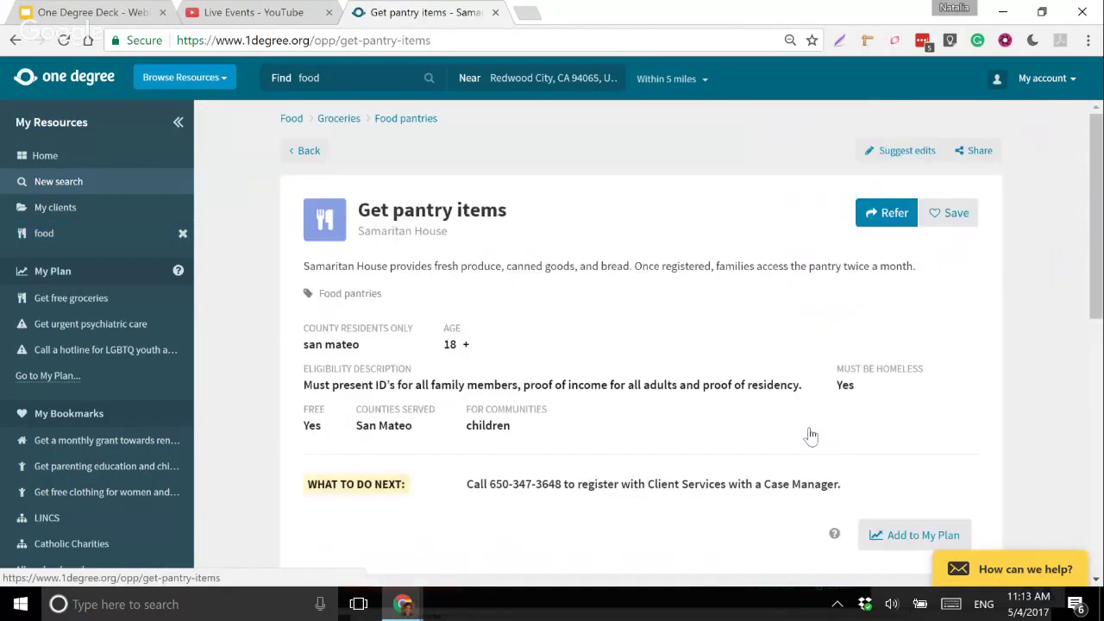
scroll(498, 298, "down", 1)
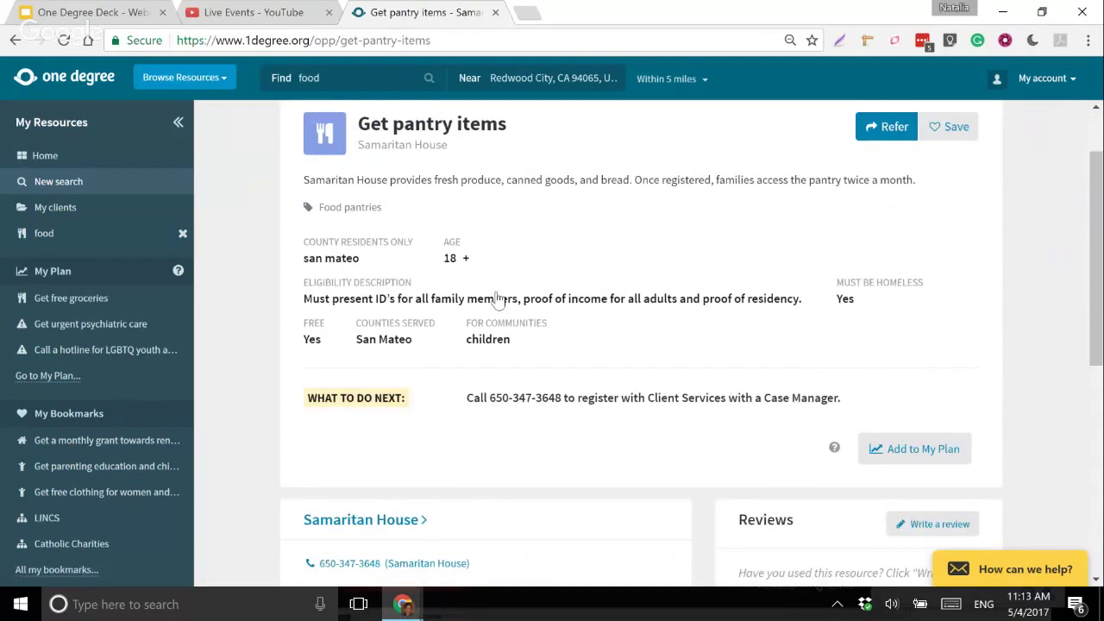
scroll(498, 299, "up", 1)
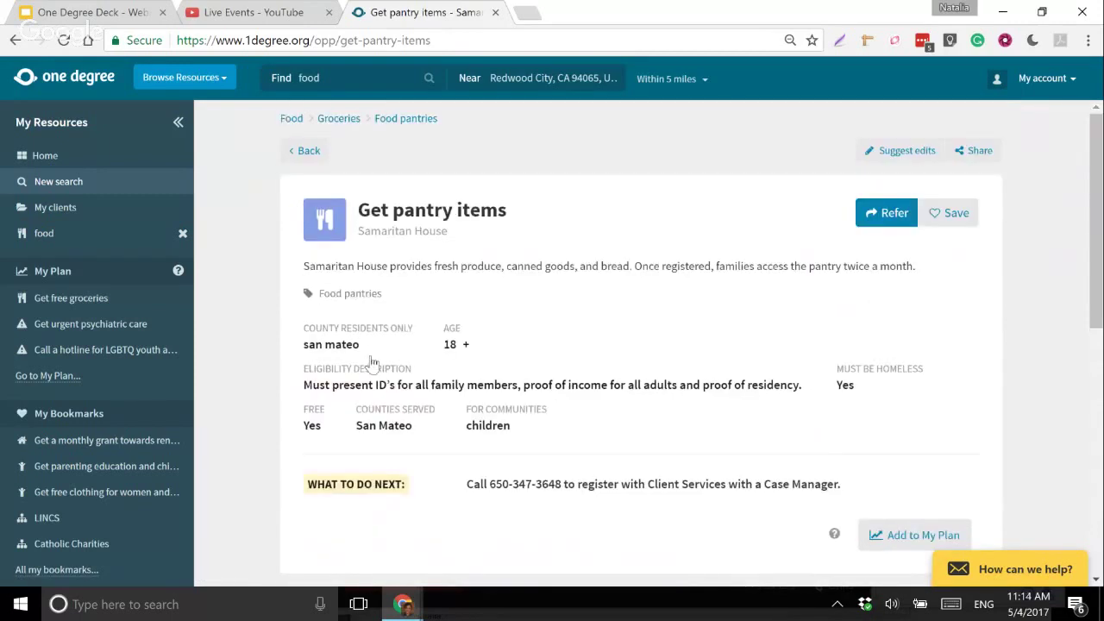
scroll(371, 364, "down", 1)
scroll(371, 362, "down", 1)
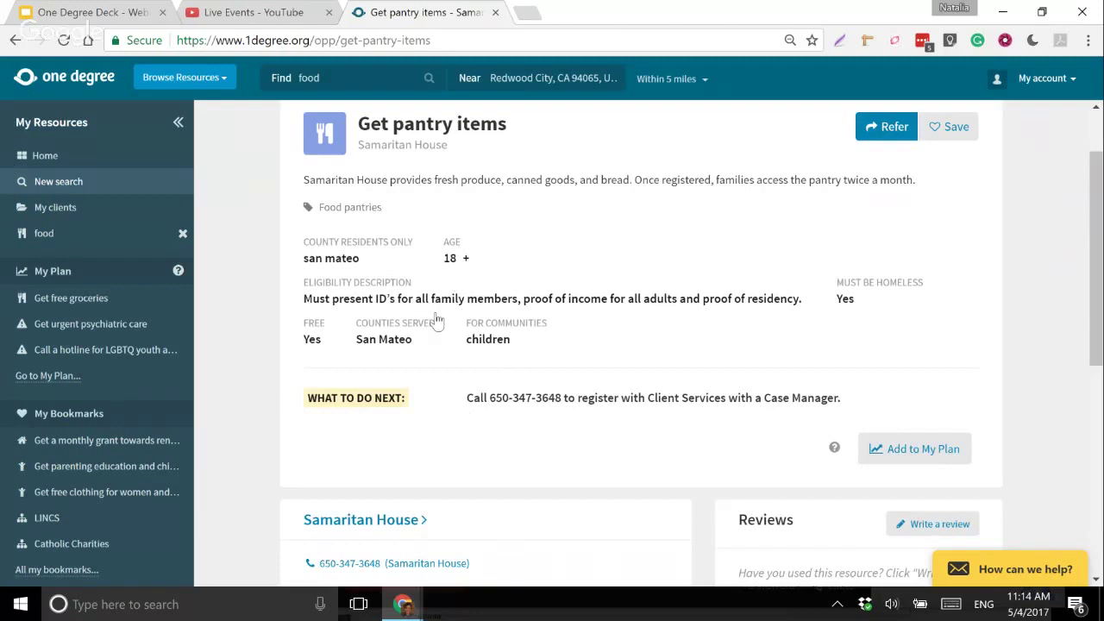
scroll(549, 418, "down", 1)
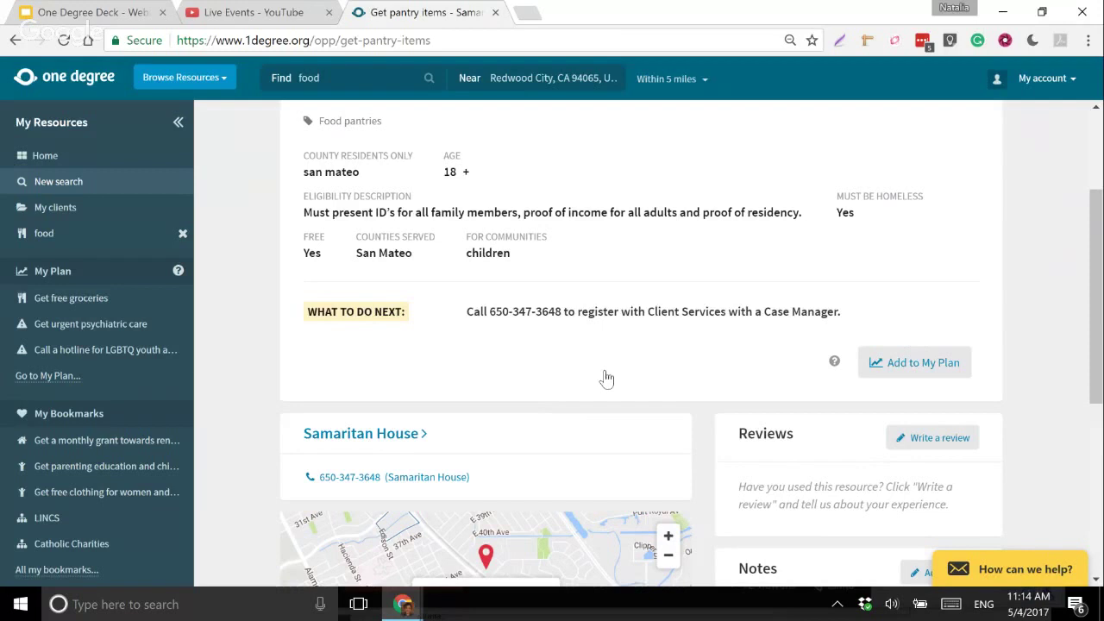
scroll(607, 379, "down", 1)
scroll(606, 379, "down", 1)
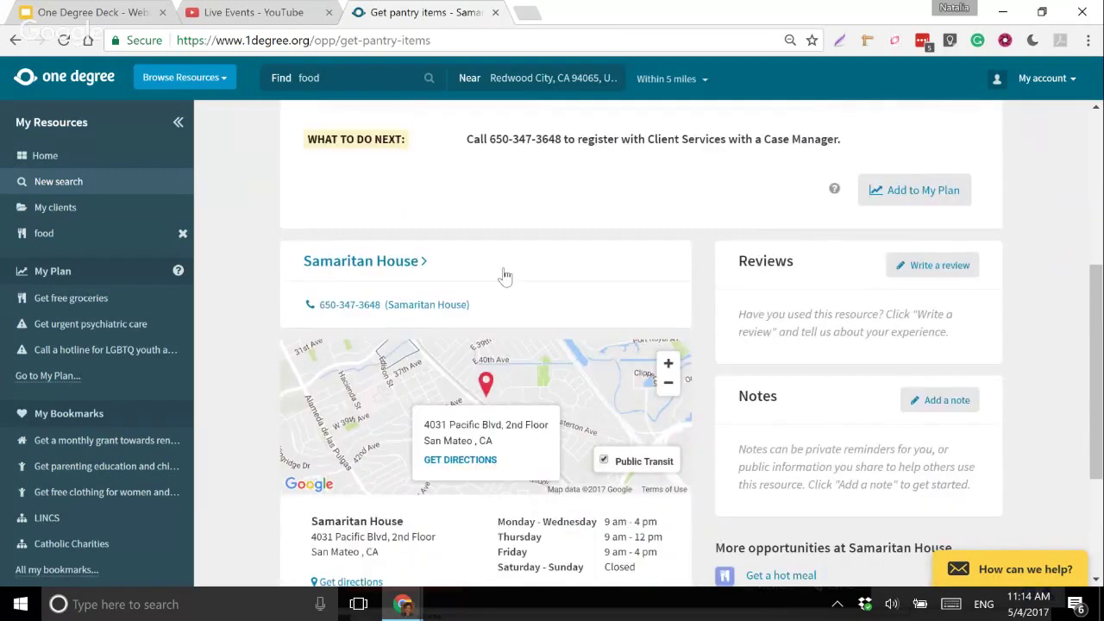
scroll(505, 276, "down", 1)
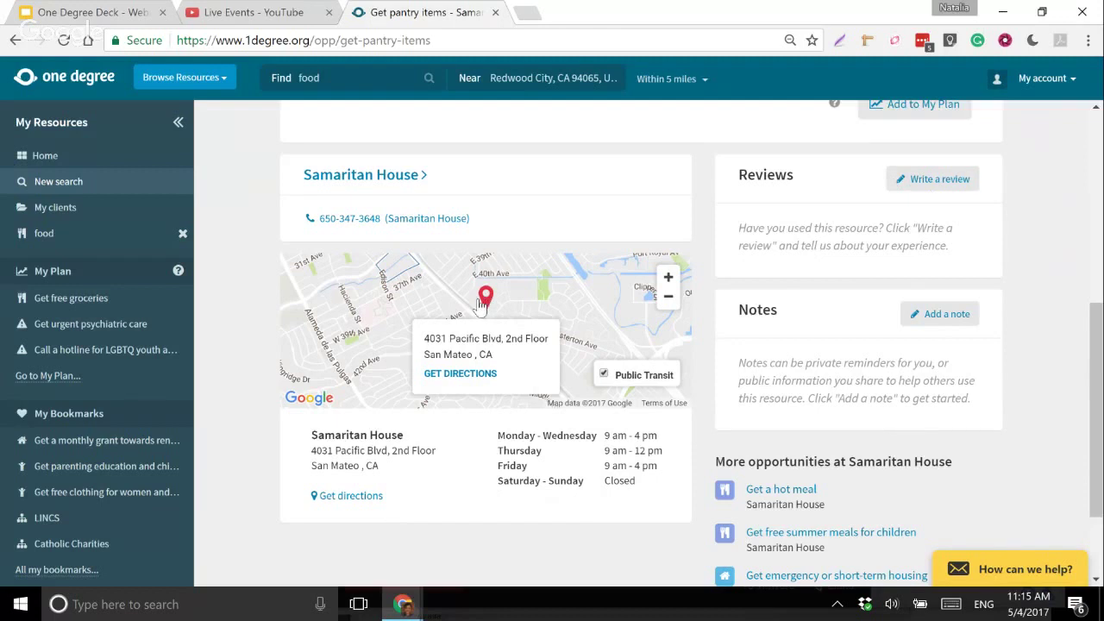
- Review the listing details again and bring up an empty note form for it
scroll(482, 303, "up", 1)
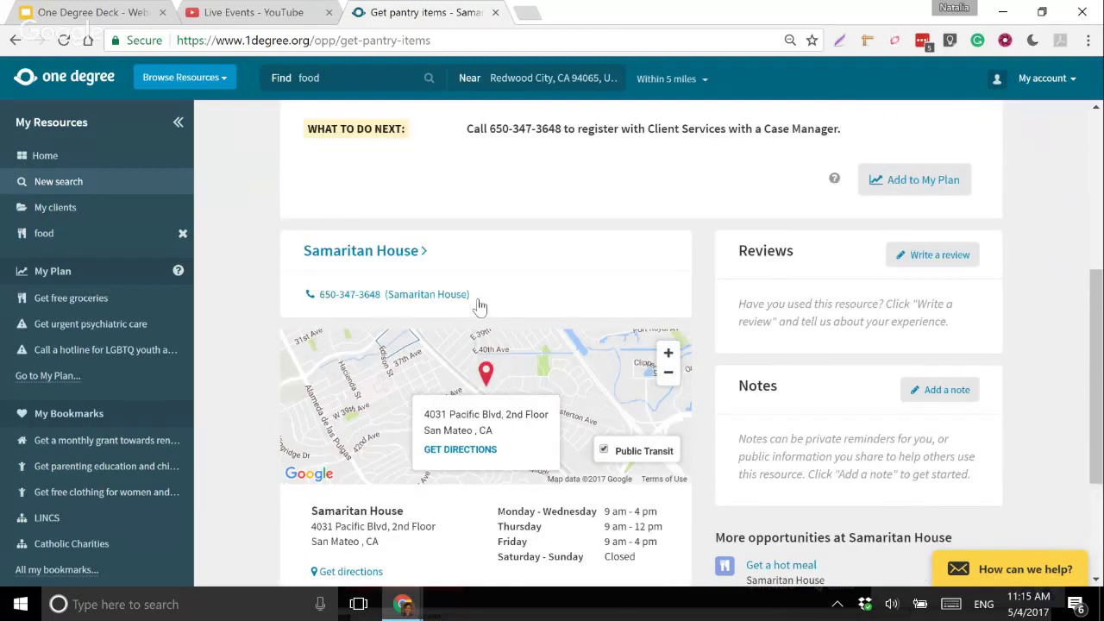
scroll(480, 306, "up", 1)
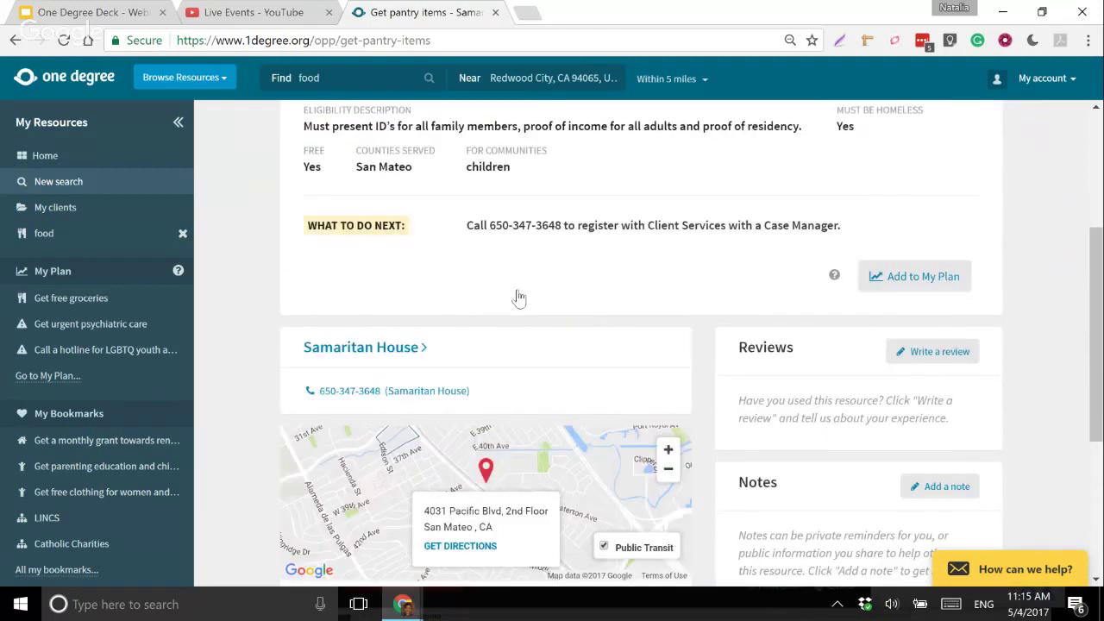
scroll(518, 298, "up", 3)
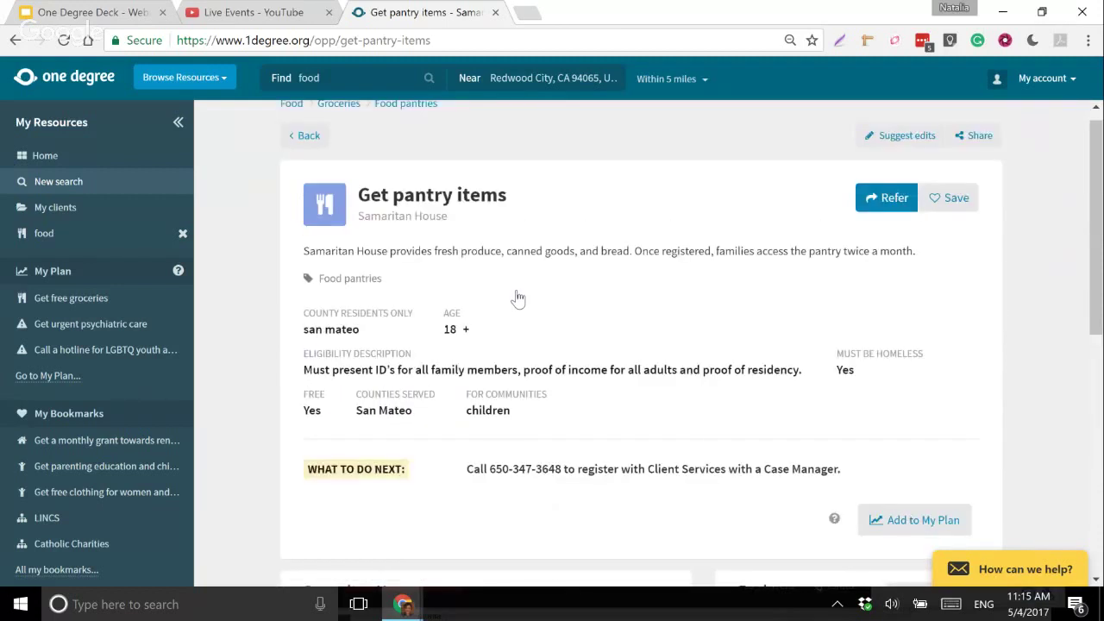
scroll(518, 298, "down", 3)
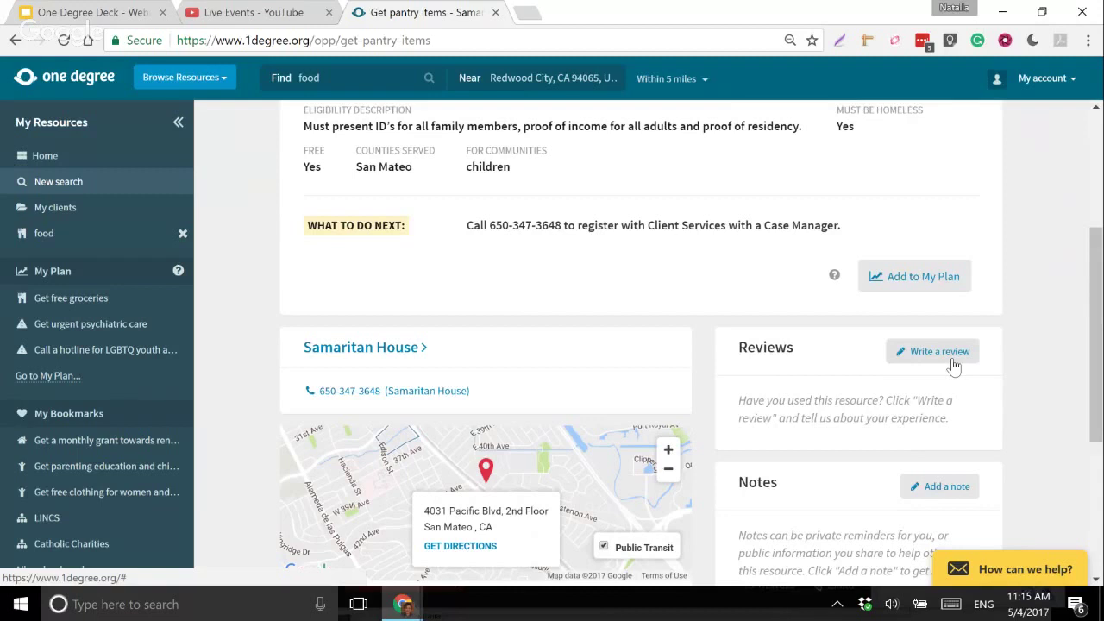
scroll(955, 366, "down", 1)
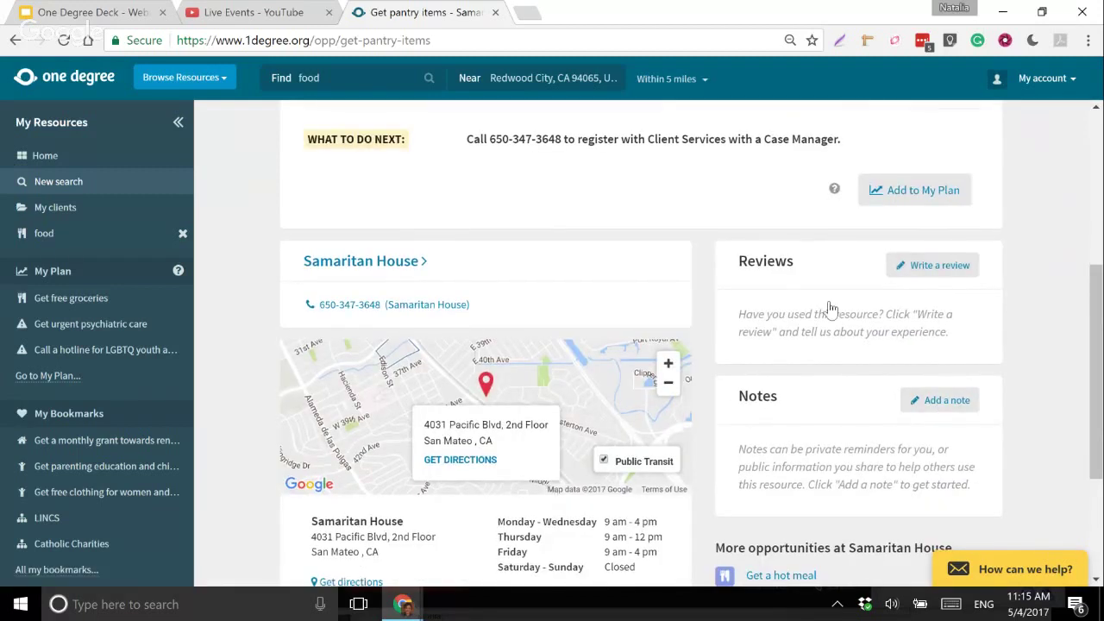
scroll(832, 320, "down", 1)
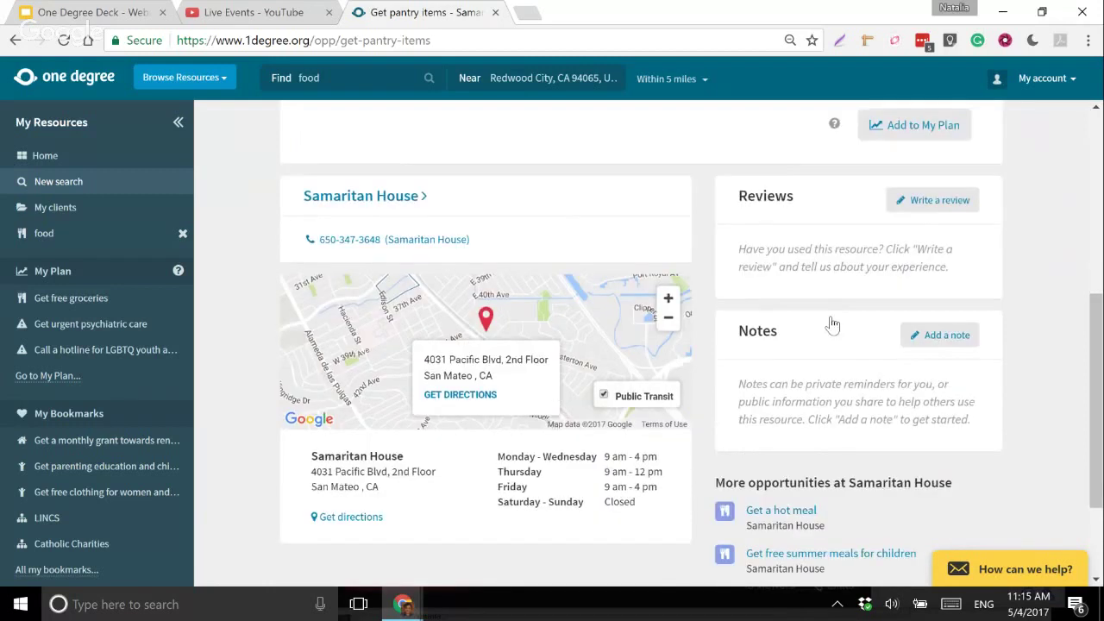
scroll(833, 323, "down", 1)
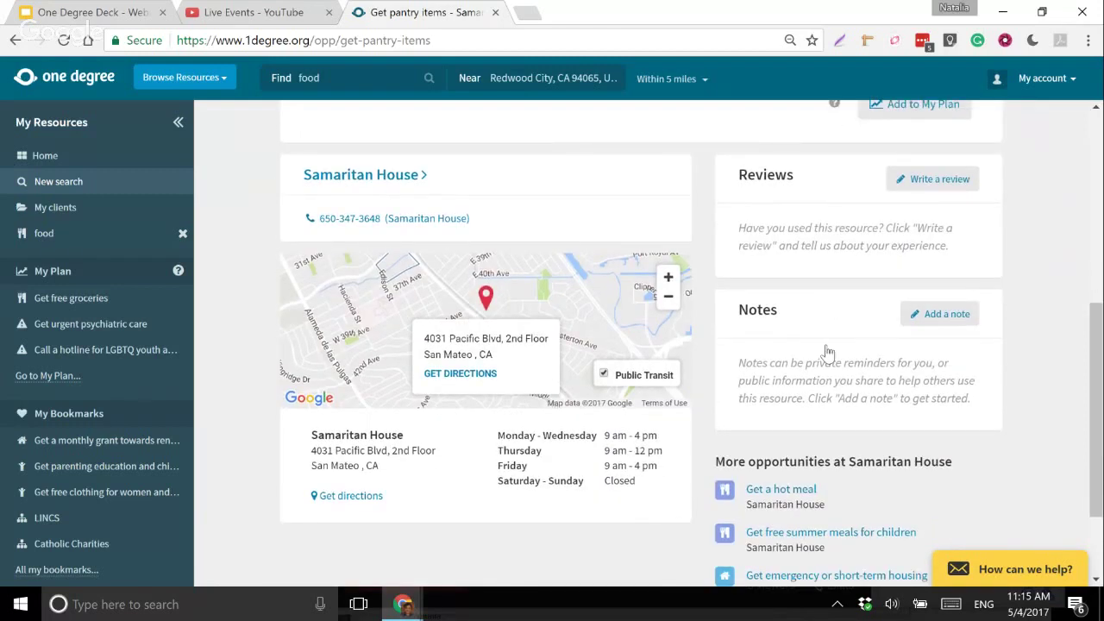
left_click(947, 314)
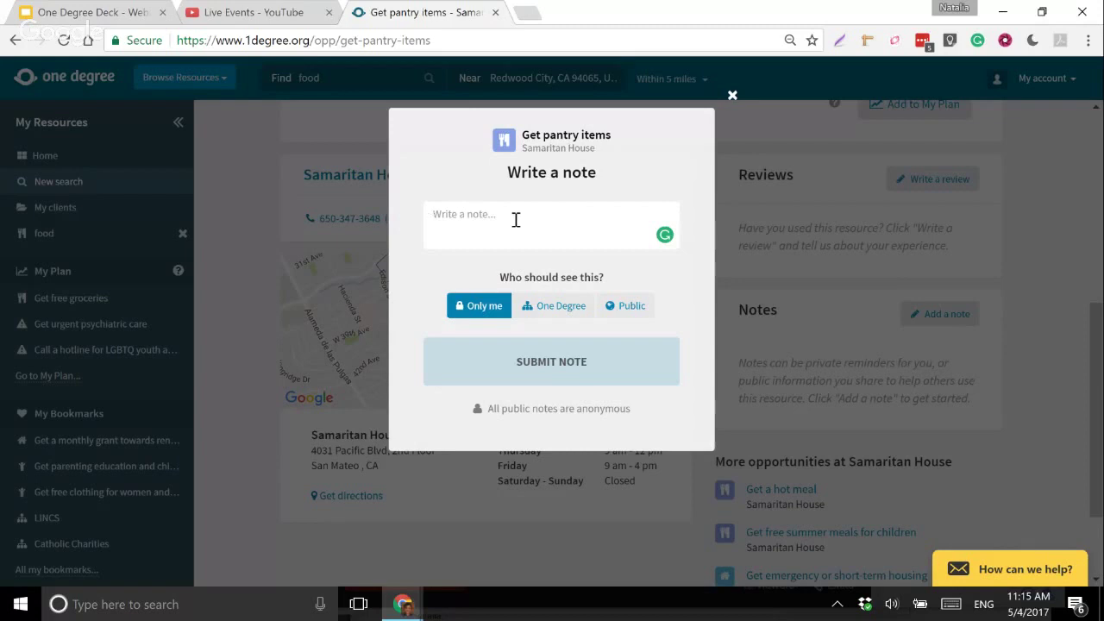
- Enter the note text 'Bring SSN card and proof of residence'
type("Bring")
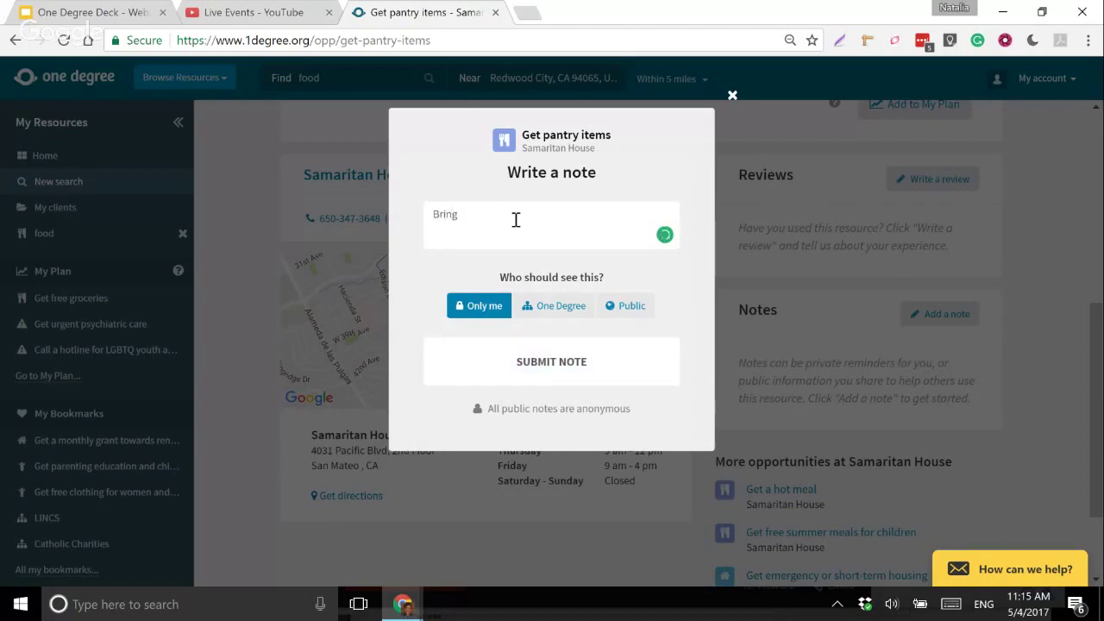
type(" SSN card and proof of residence")
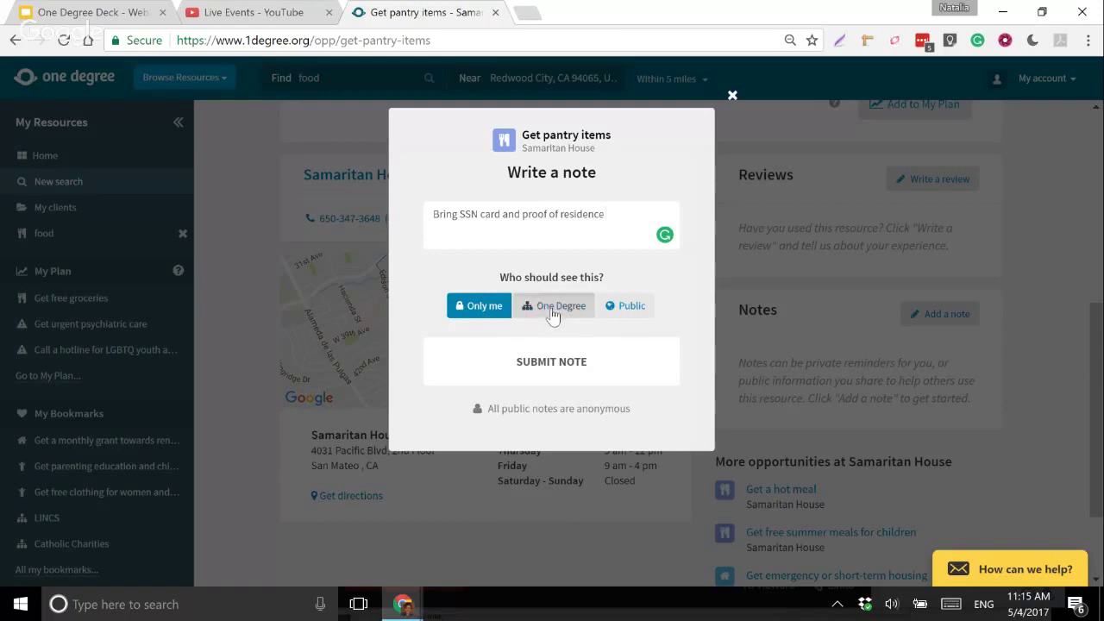
- Set the note's visibility to One Degree, then type a draft note and clear it
left_click(552, 311)
left_click_drag(620, 219, 414, 207)
type("F")
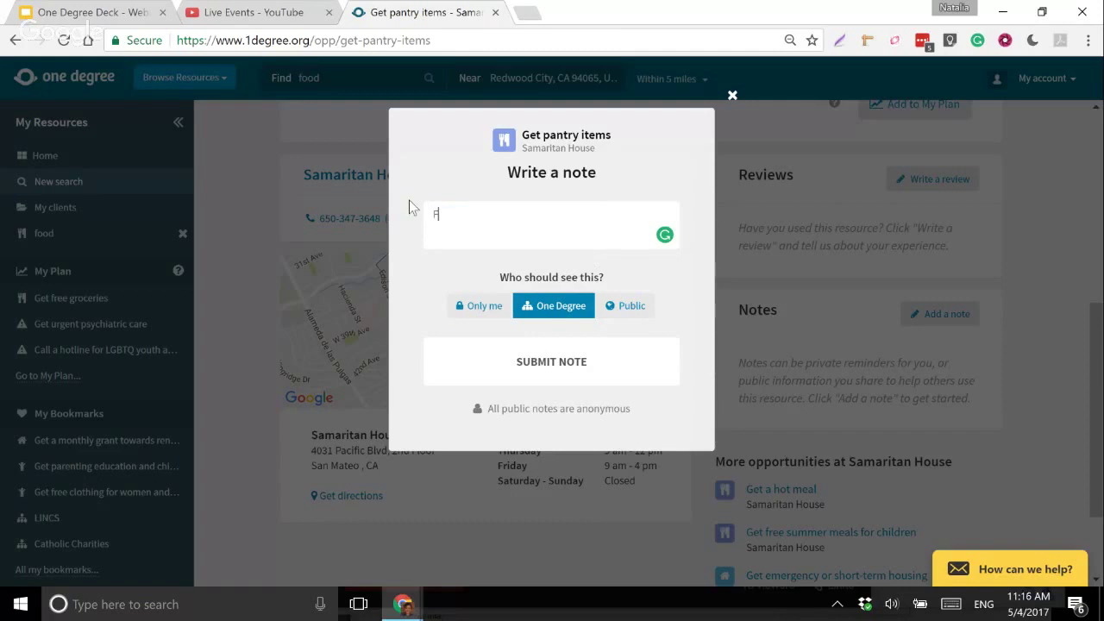
type("YI we have a partnerhisp here as")
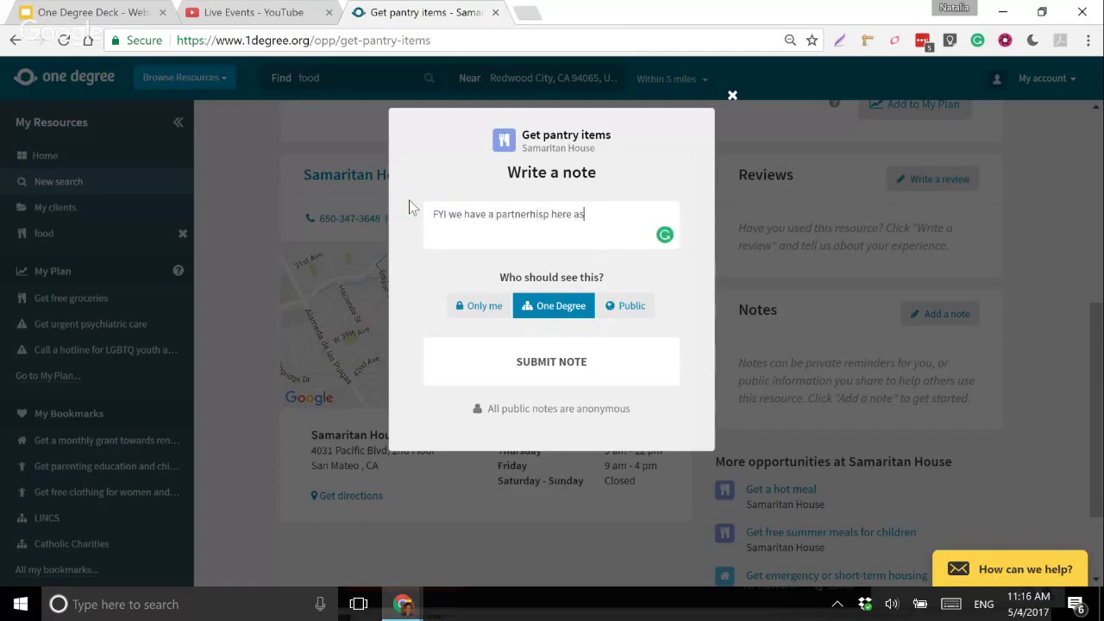
type("k for Donna she")
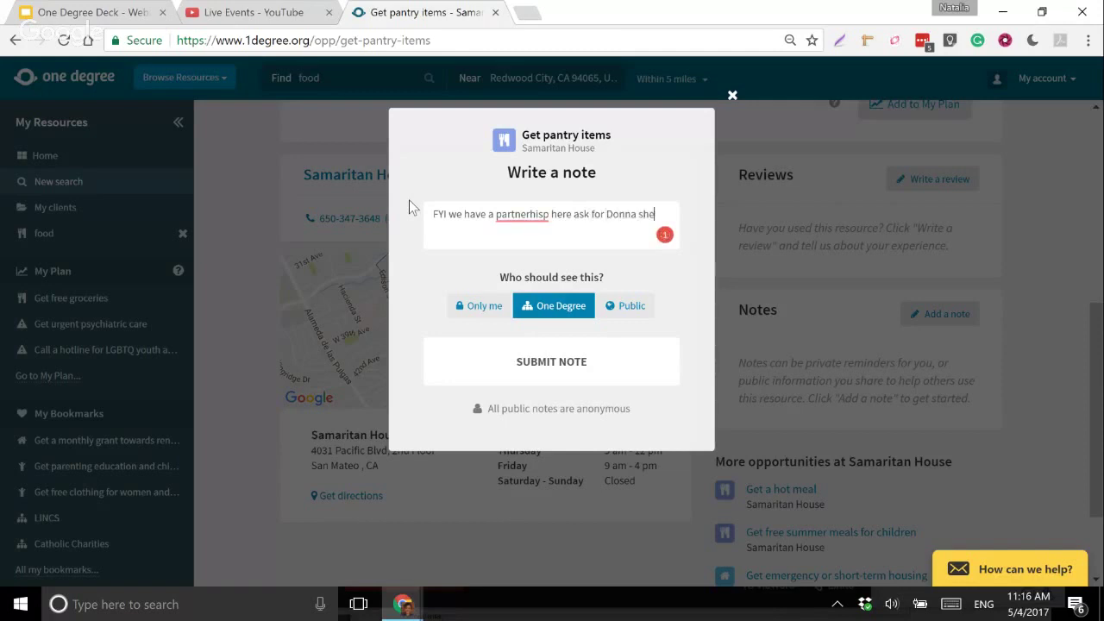
type("l fksj hdfkjd hgkdjfhg kdfj hkdfj hkdf")
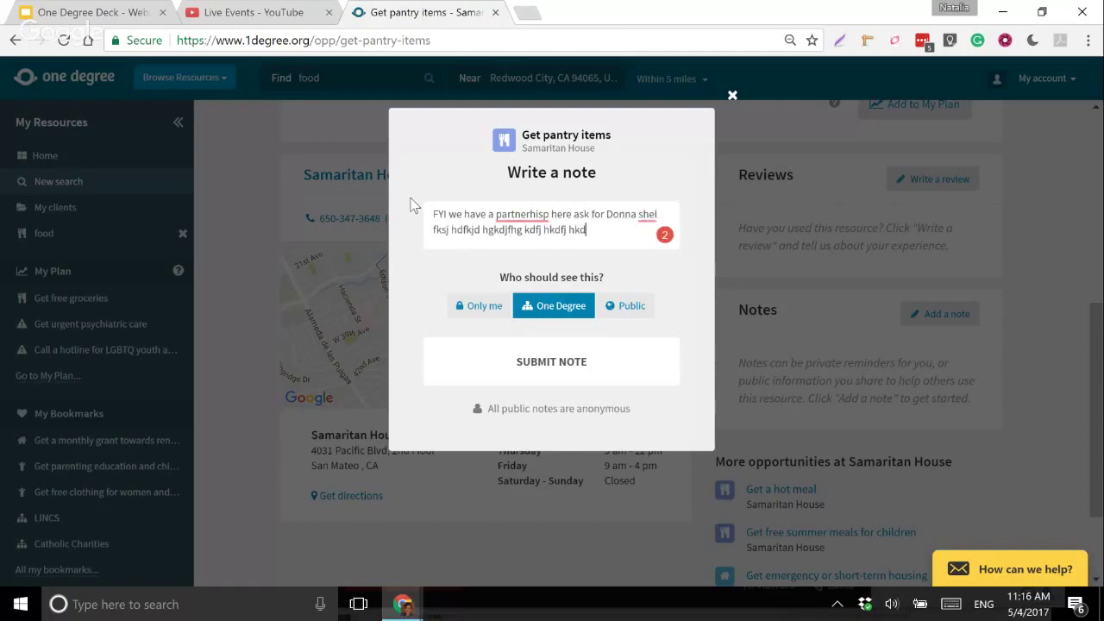
key("ctrl+a")
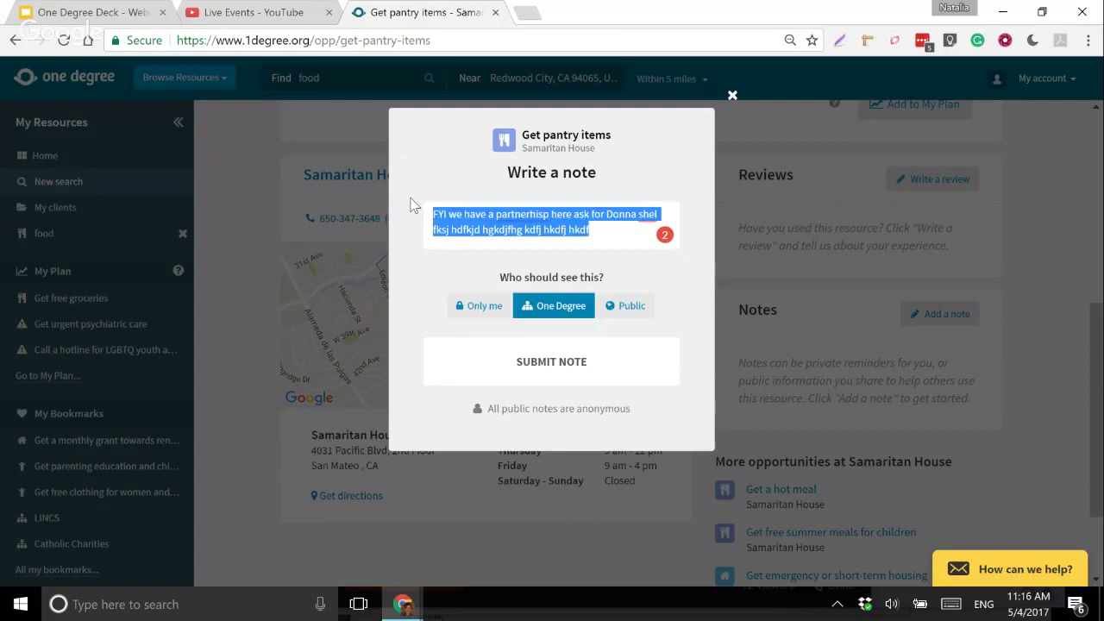
key("BackSpace")
- Write and clear a second draft as Public, return to One Degree, and close the note
left_click(629, 311)
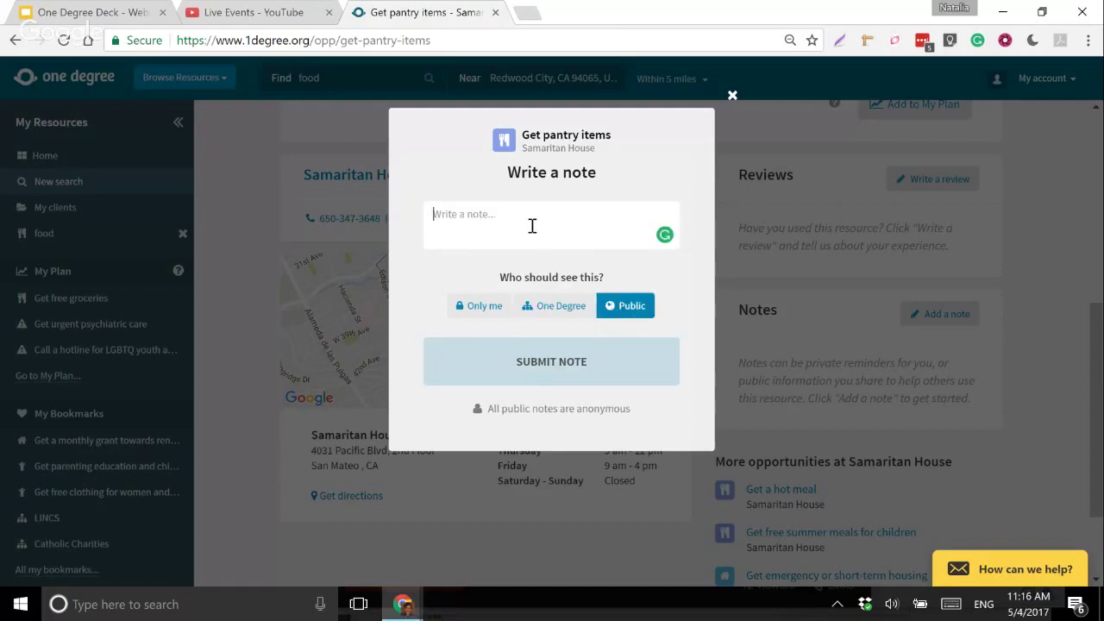
type("FYI go on a tuesdaym itskf hkskdsnf ksdjvn ksdj")
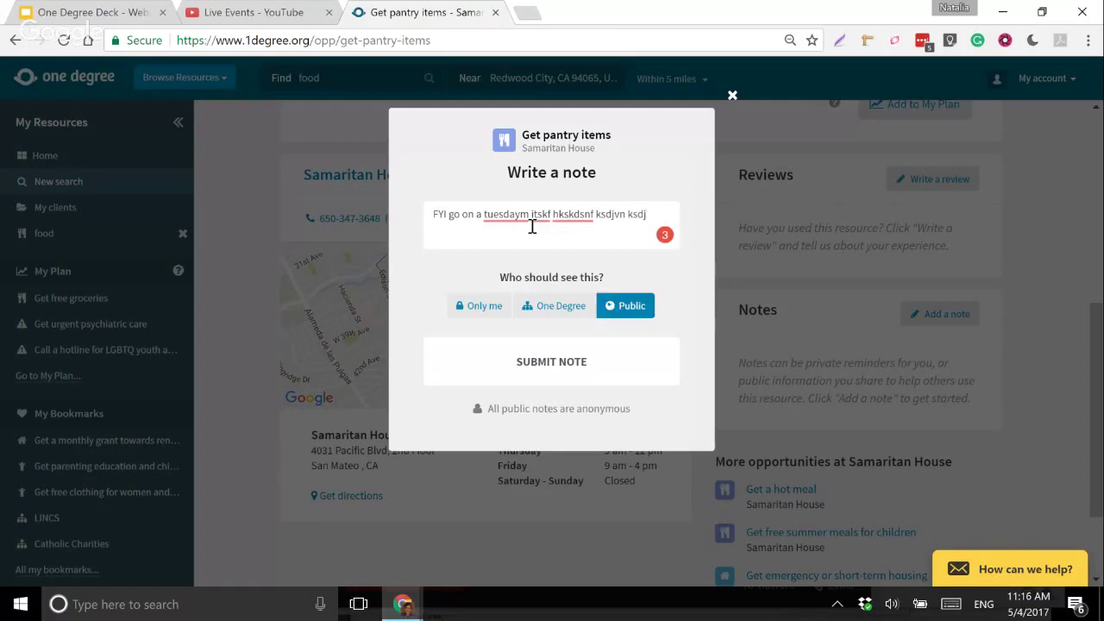
key("ctrl+a")
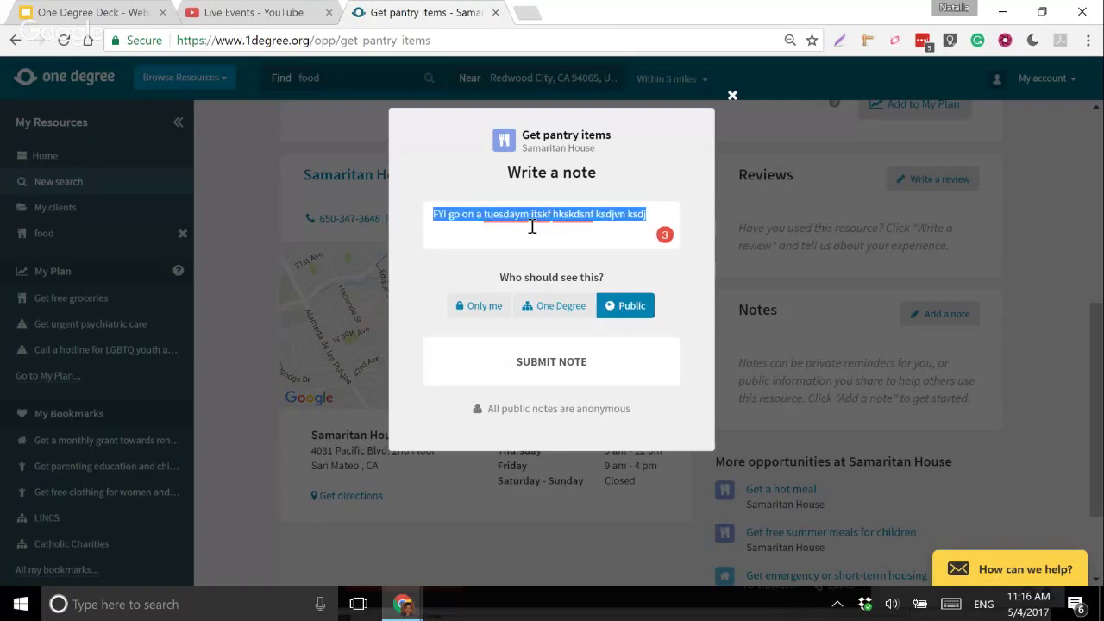
key("BackSpace")
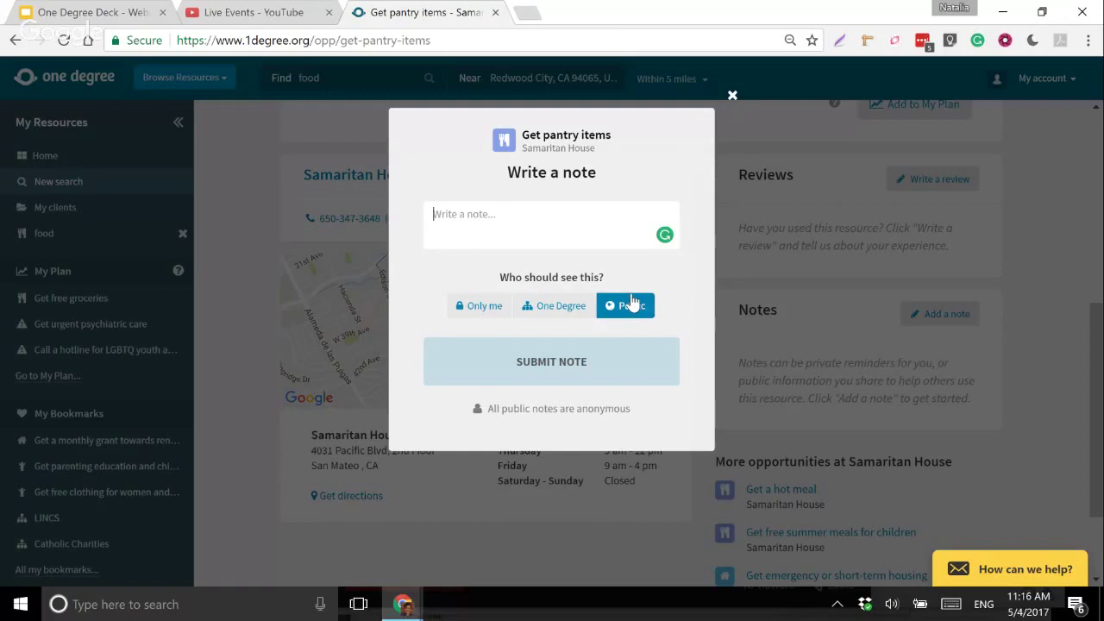
left_click(541, 306)
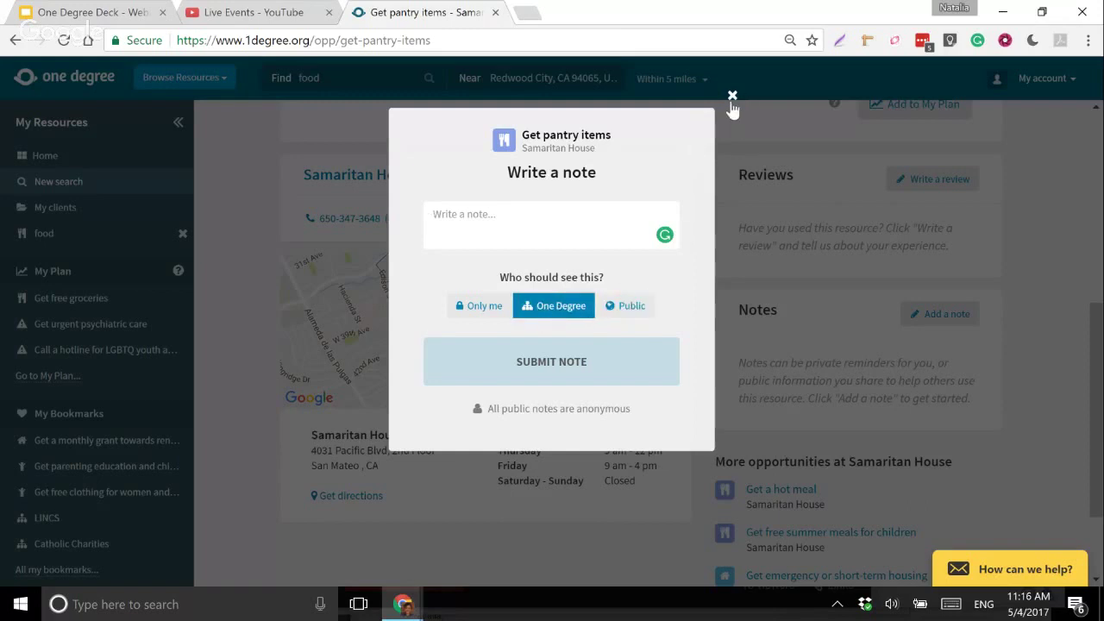
left_click(732, 97)
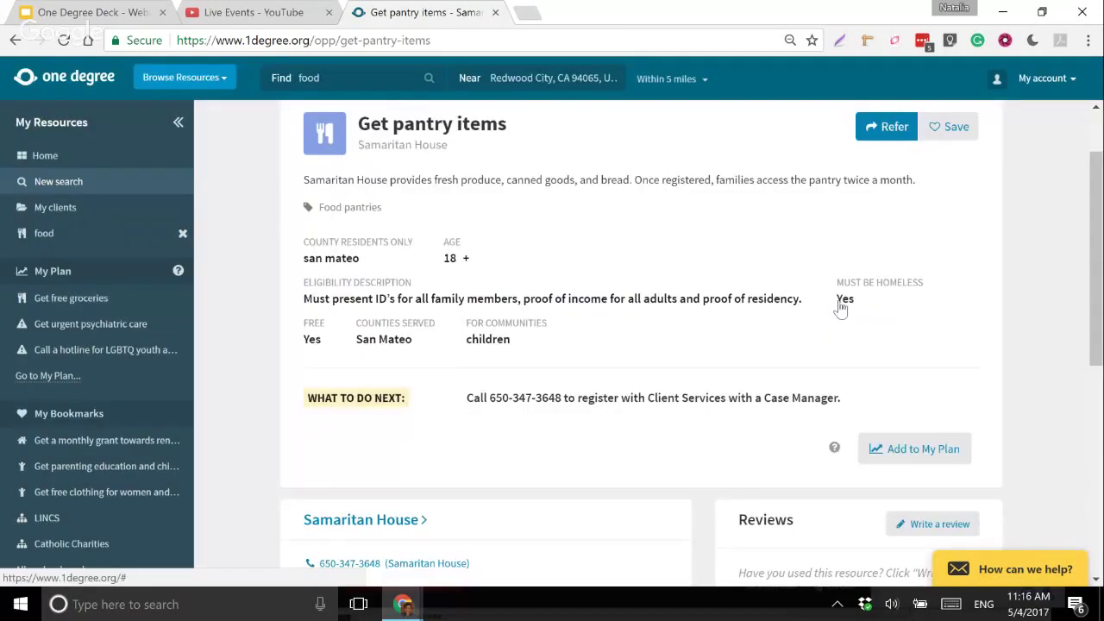
- Add the Get pantry items listing to the My Bookmarks collection
scroll(623, 271, "up", 1)
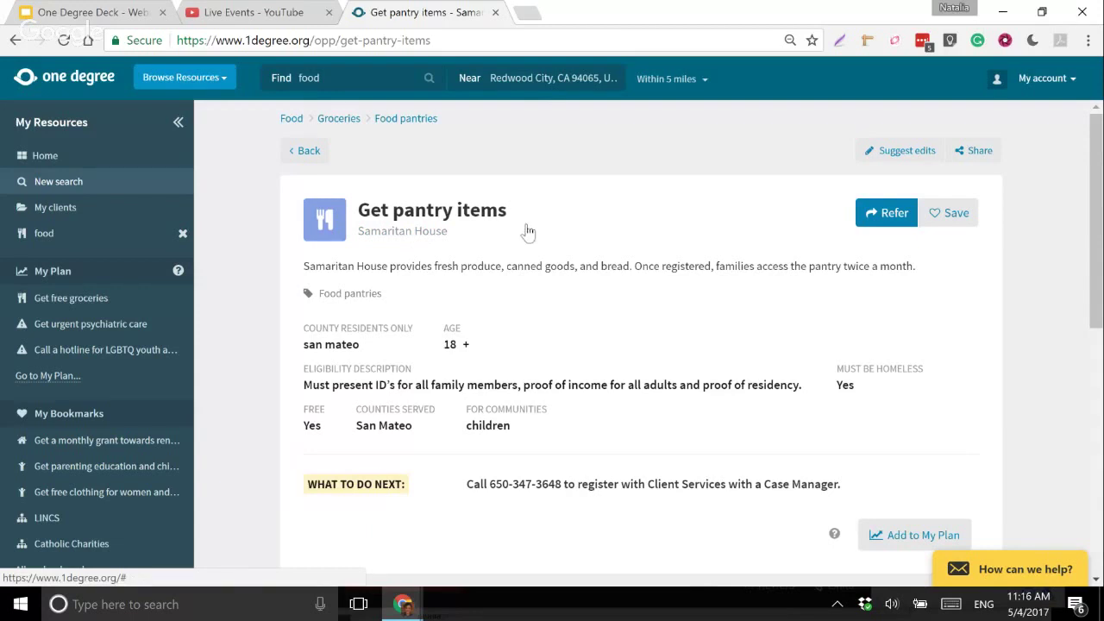
left_click(954, 218)
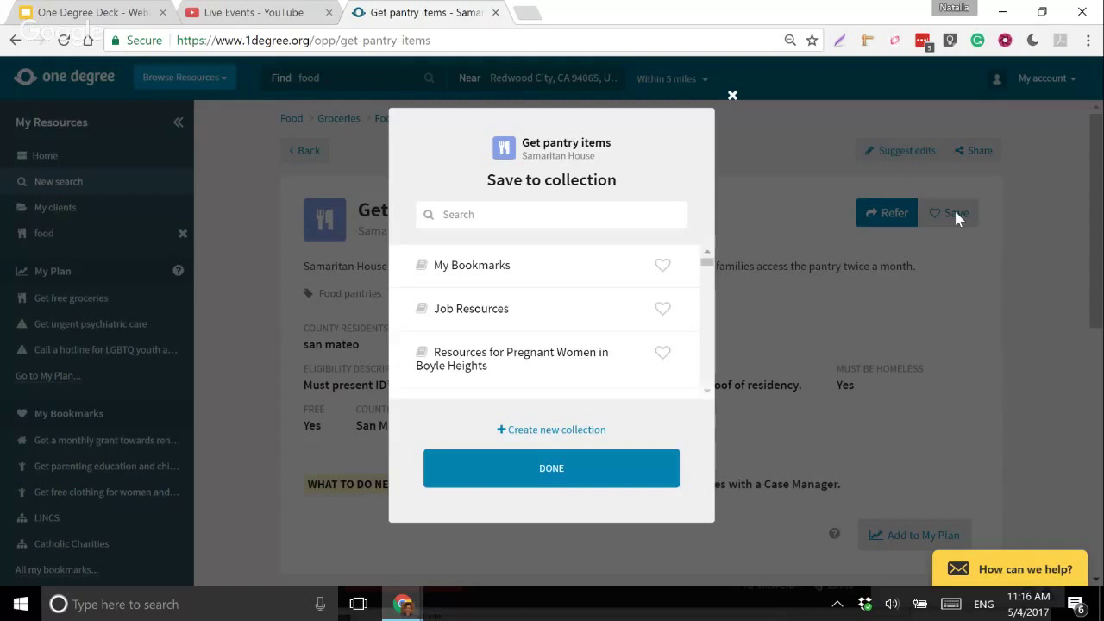
left_click(669, 272)
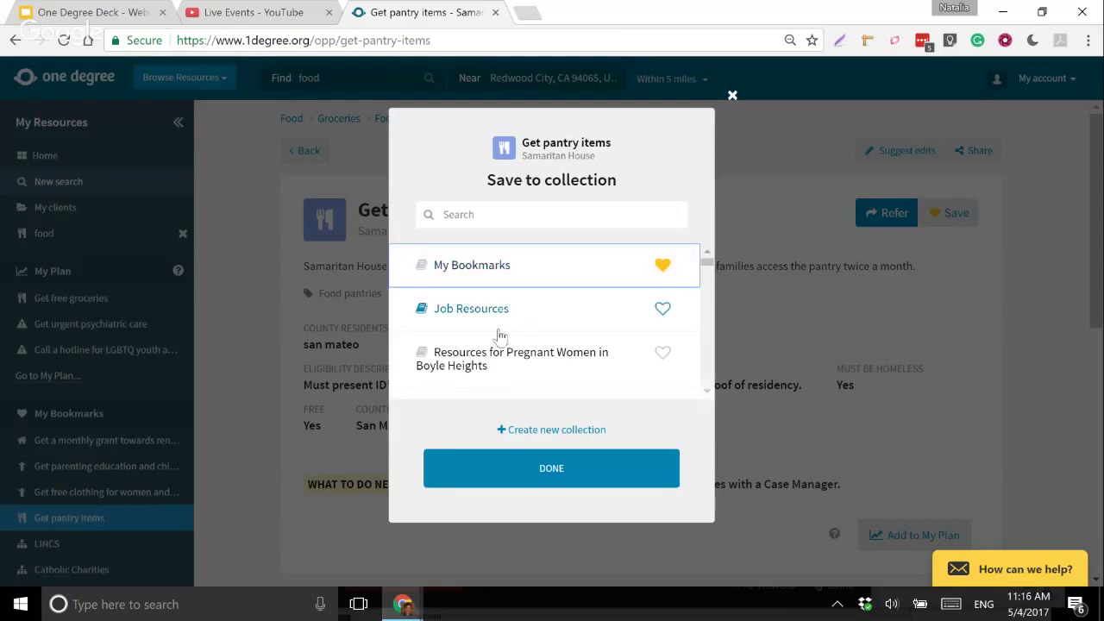
left_click(549, 477)
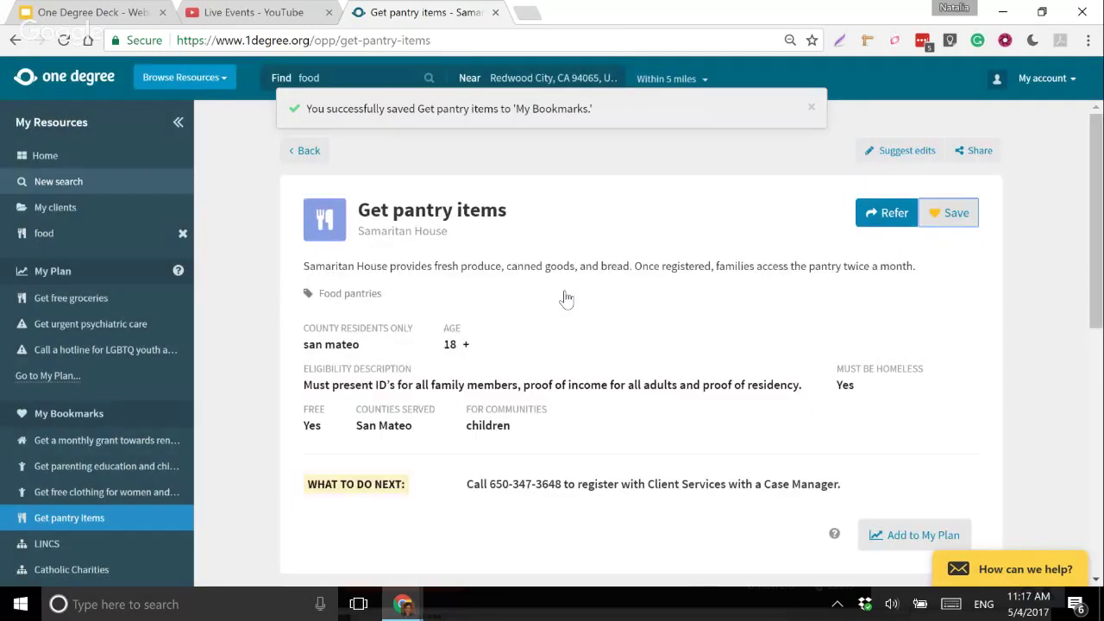
scroll(567, 298, "down", 1)
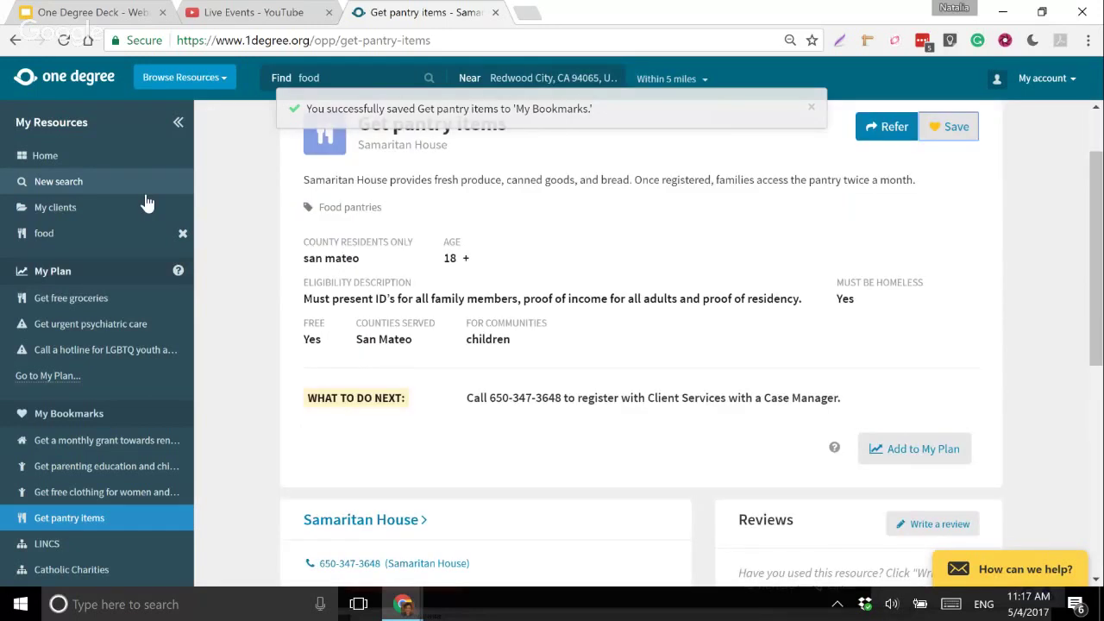
scroll(69, 235, "down", 2)
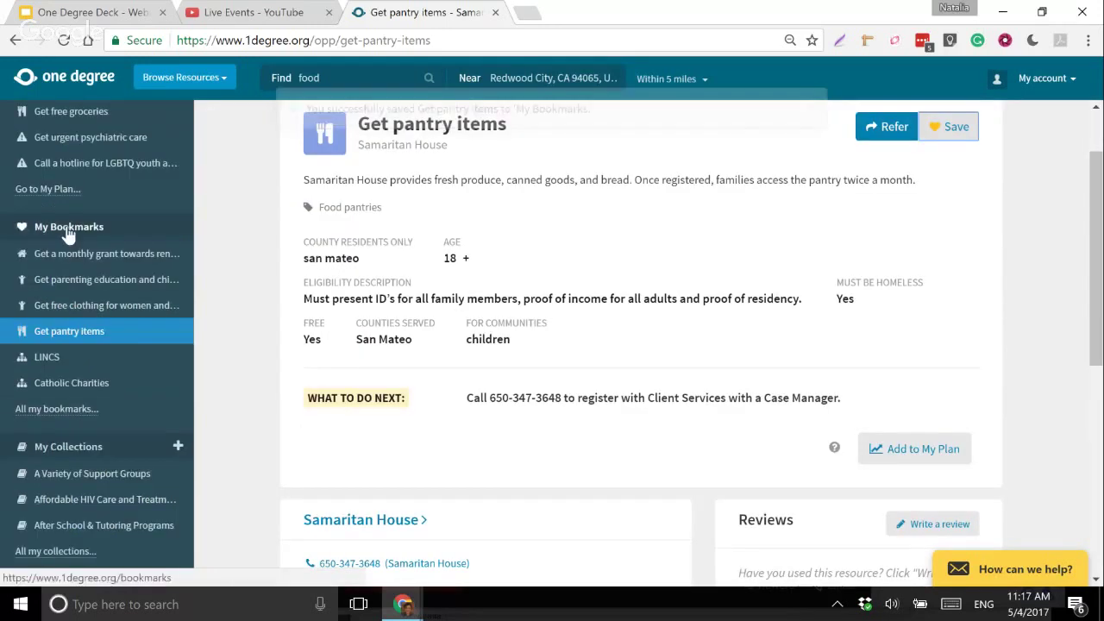
left_click(74, 79)
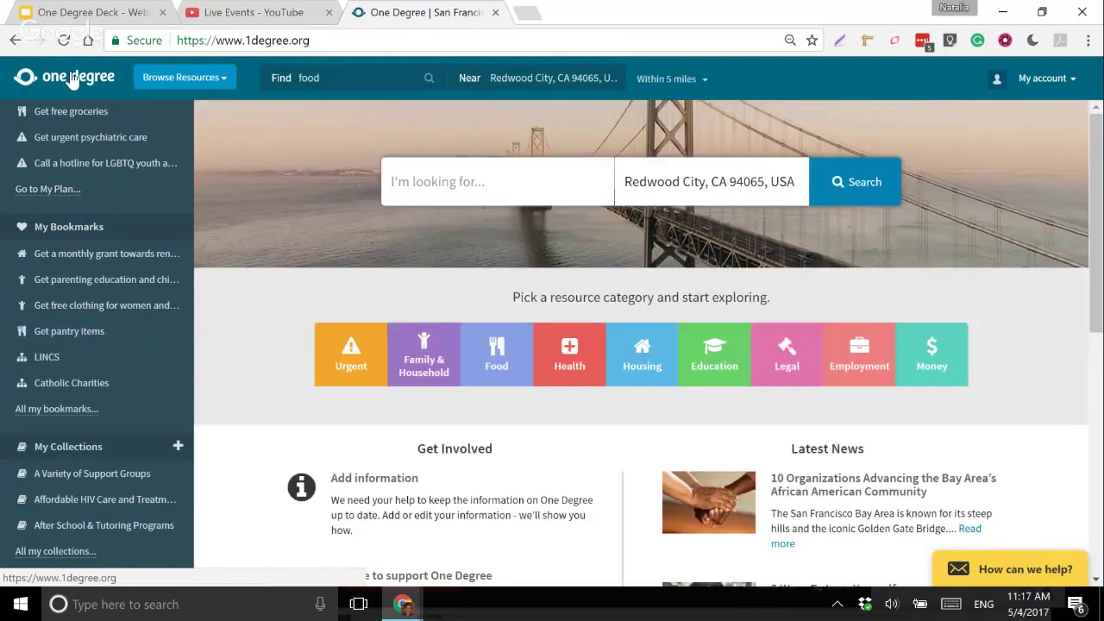
left_click(378, 40)
type("gma")
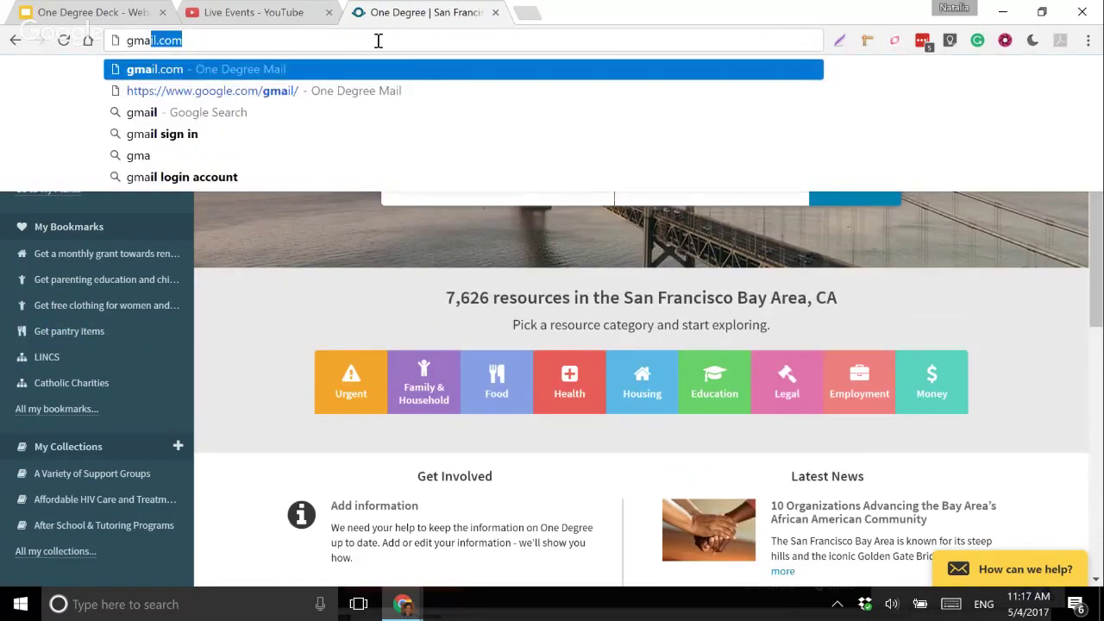
key("BackSpace")
key("BackSpace")
key("BackSpace")
key("BackSpace")
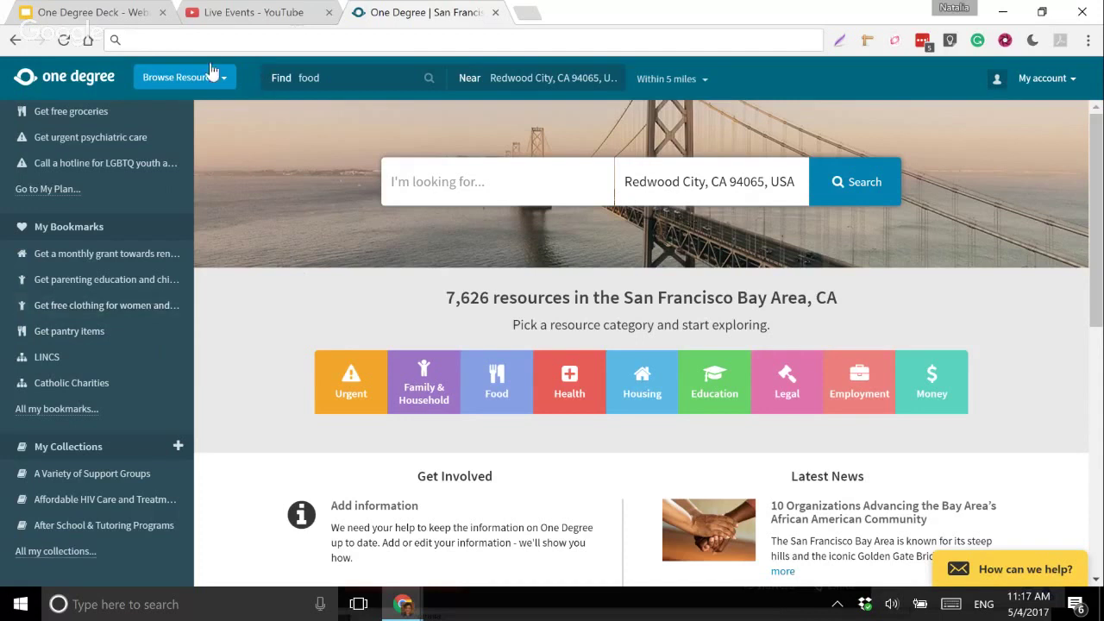
left_click(53, 234)
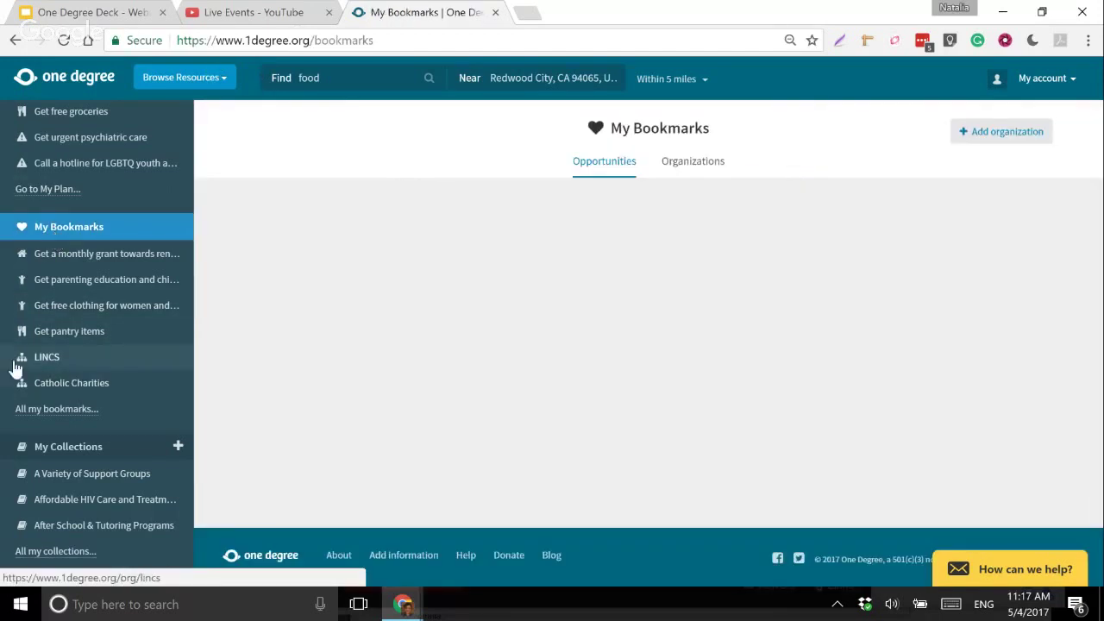
left_click(55, 335)
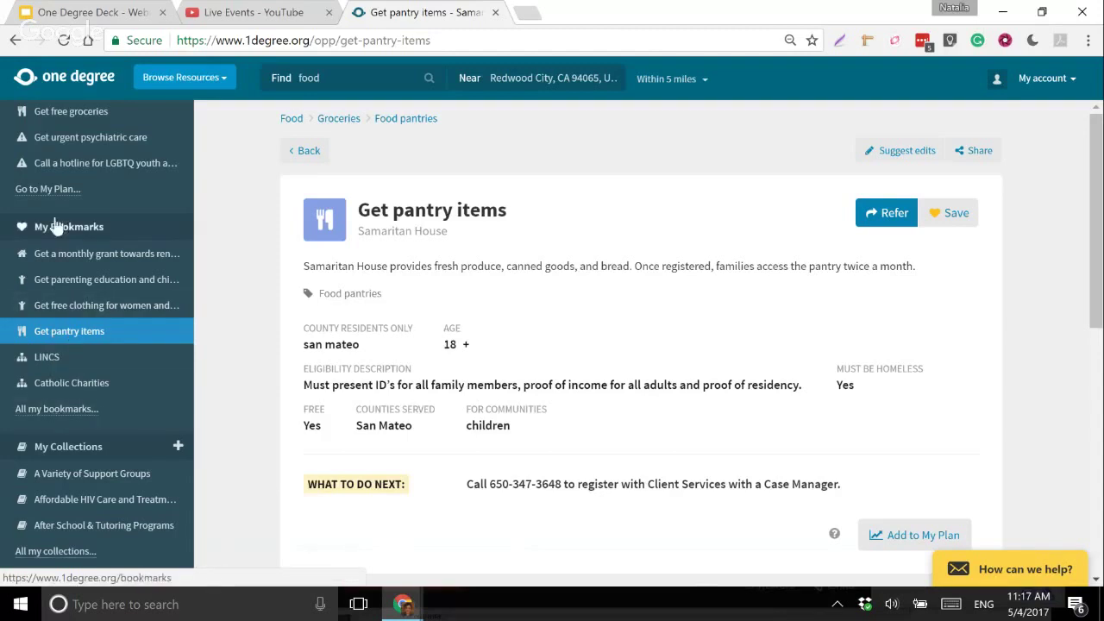
scroll(78, 273, "up", 2)
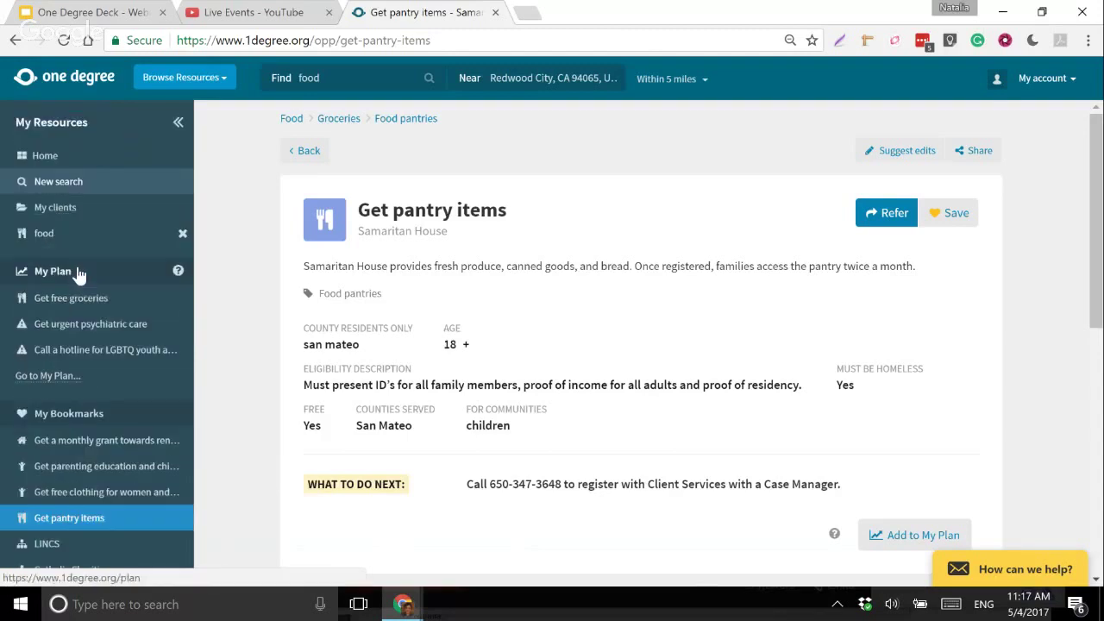
left_click(178, 122)
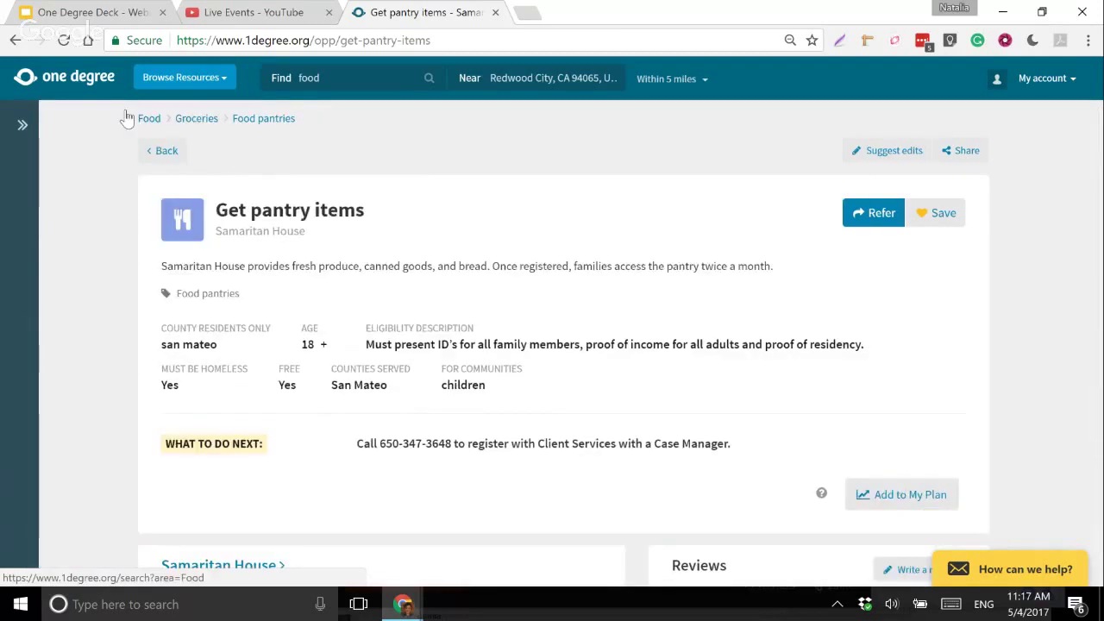
left_click(23, 125)
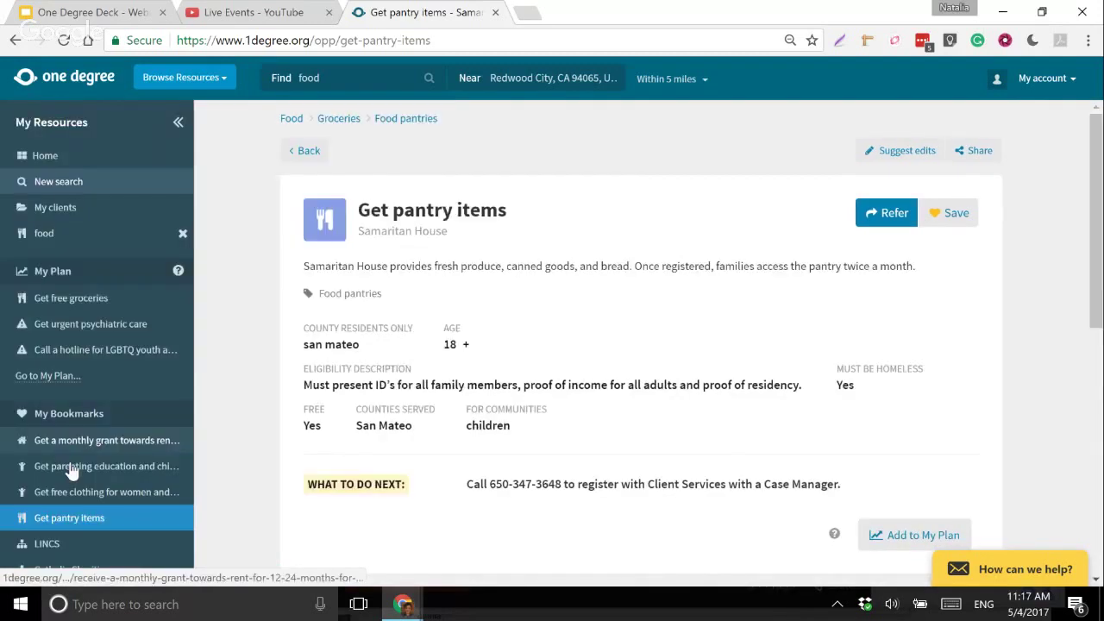
scroll(72, 470, "down", 2)
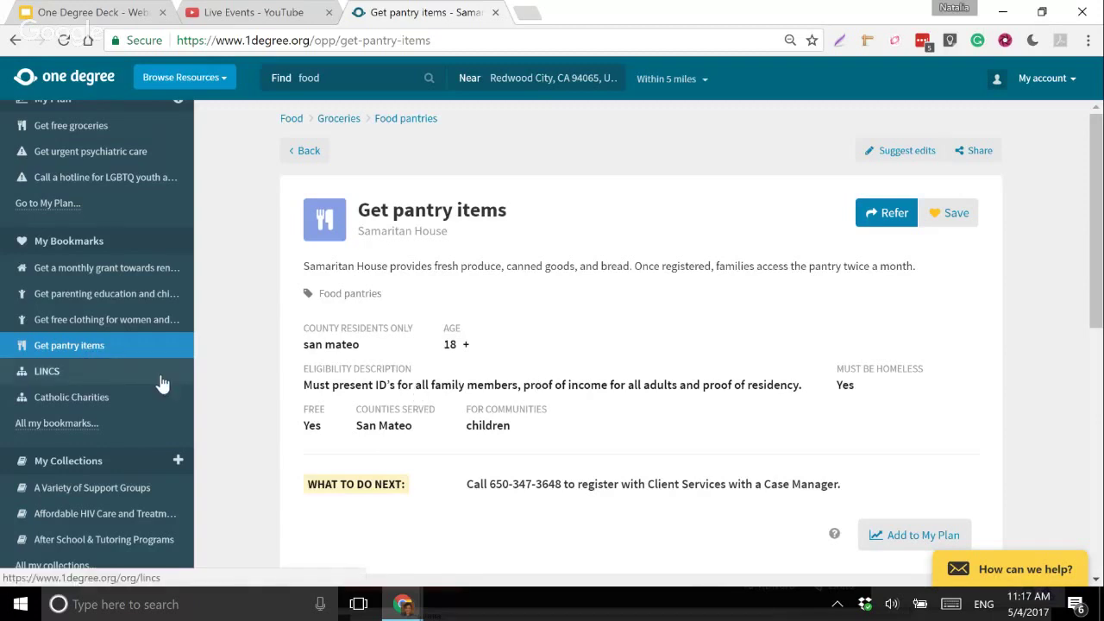
scroll(26, 348, "down", 1)
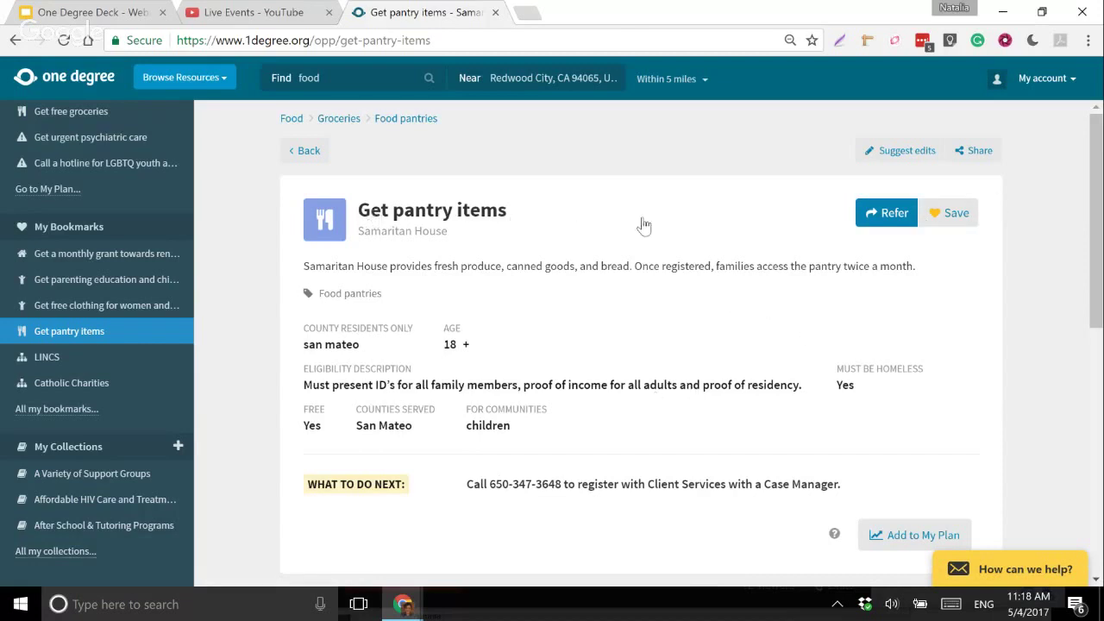
- Add the Get pantry items listing to the Resources for Immigrant Families collection
left_click(964, 221)
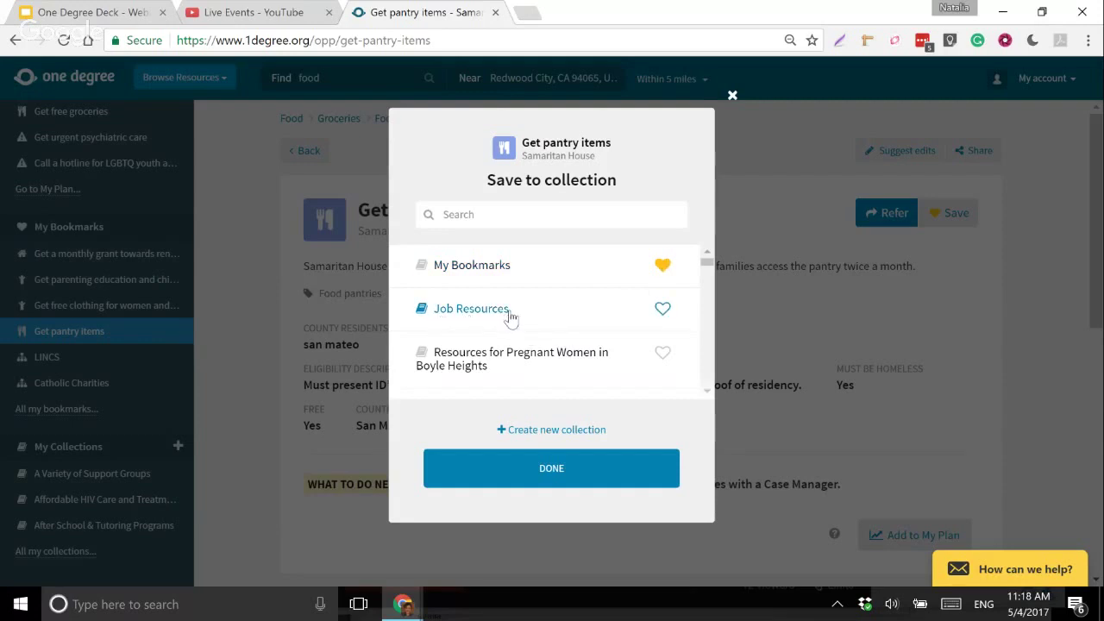
scroll(507, 316, "down", 2)
scroll(505, 310, "up", 2)
scroll(507, 312, "down", 2)
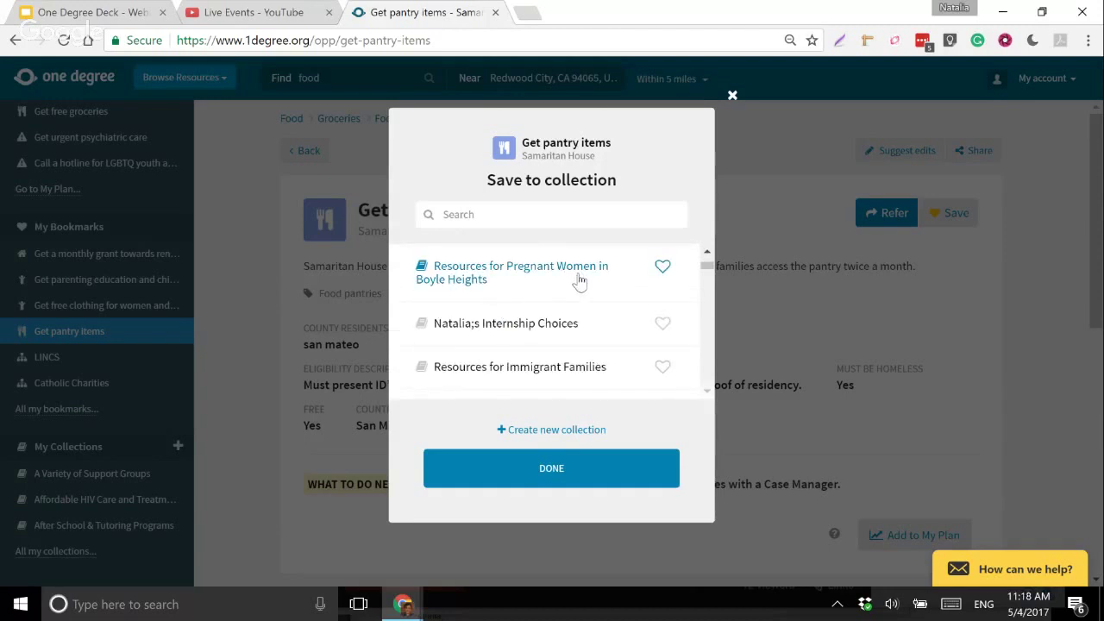
scroll(507, 298, "down", 2)
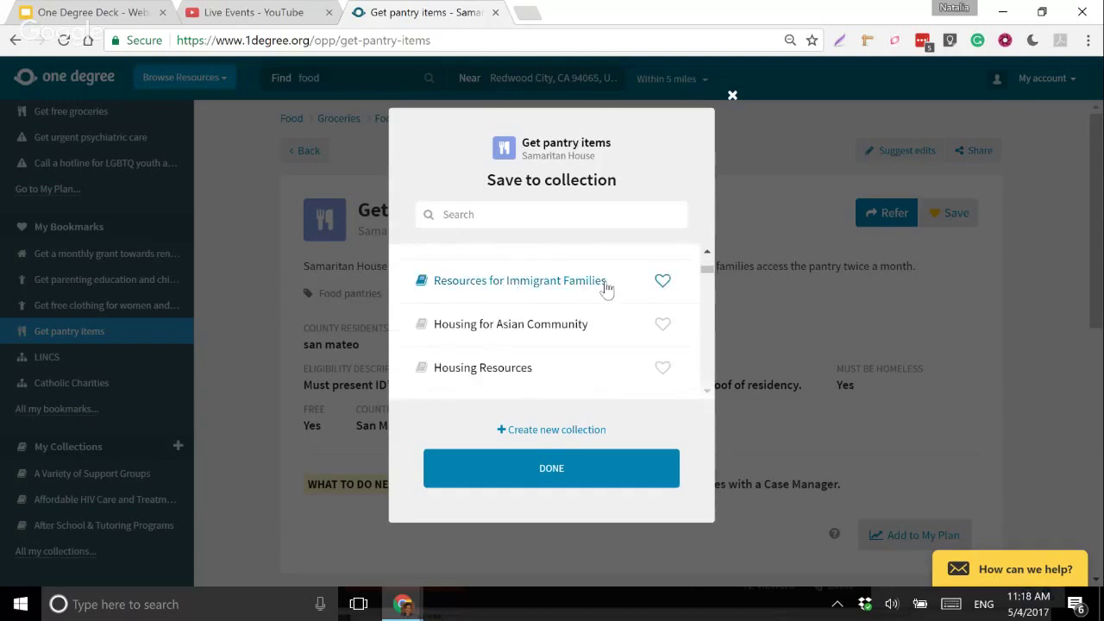
scroll(451, 296, "up", 2)
scroll(492, 303, "down", 2)
left_click(664, 286)
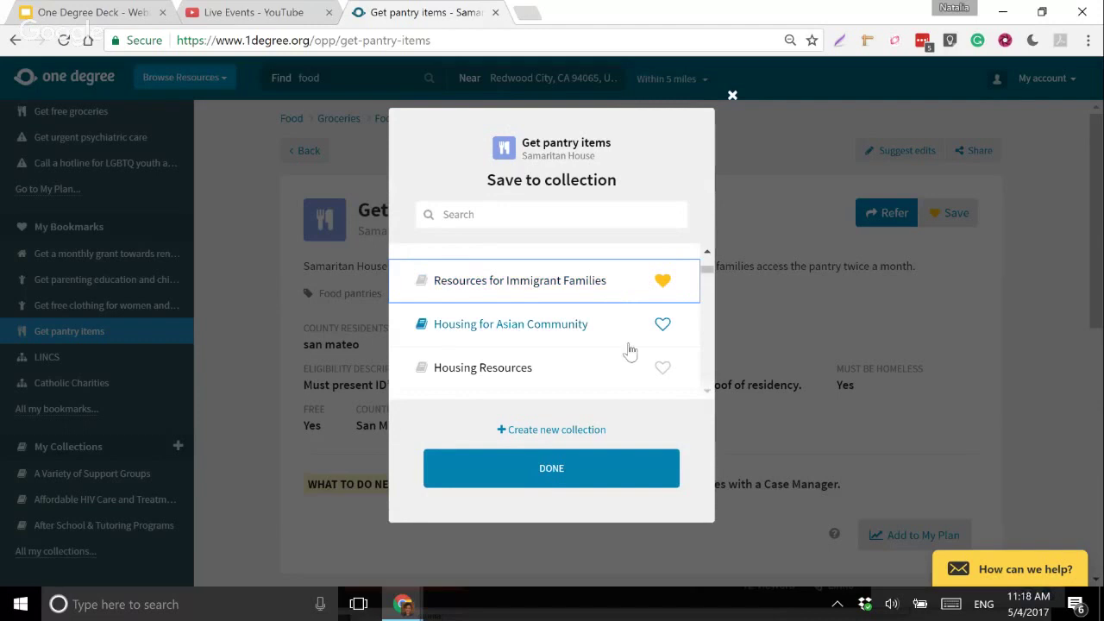
- Start a new collection titled 'Food option in Redwood City'
scroll(532, 365, "down", 1)
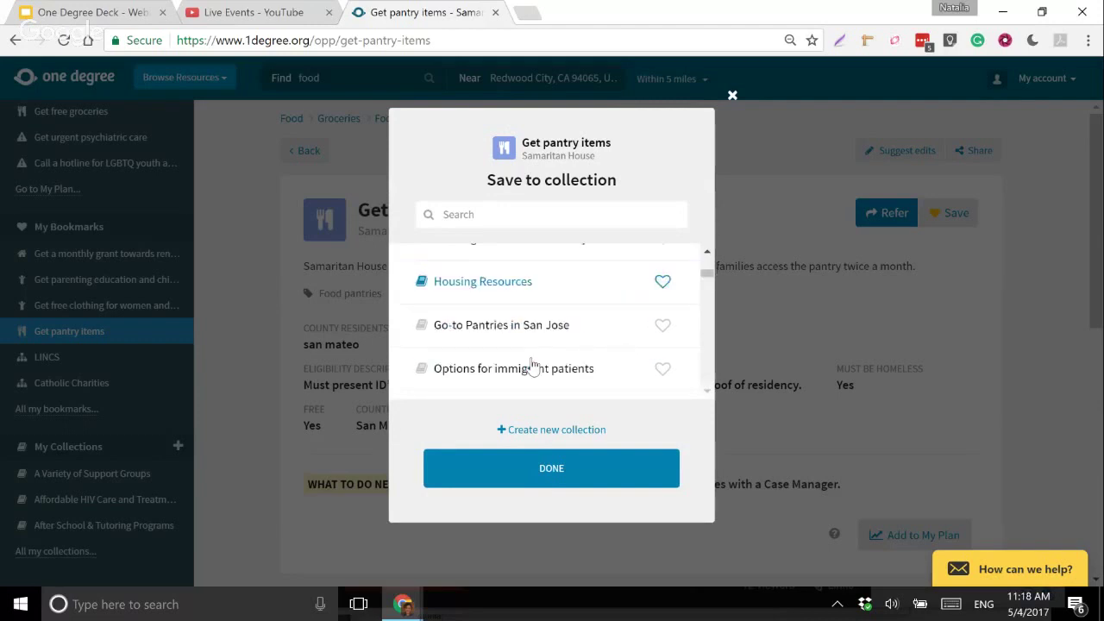
scroll(539, 345, "down", 1)
scroll(540, 346, "down", 1)
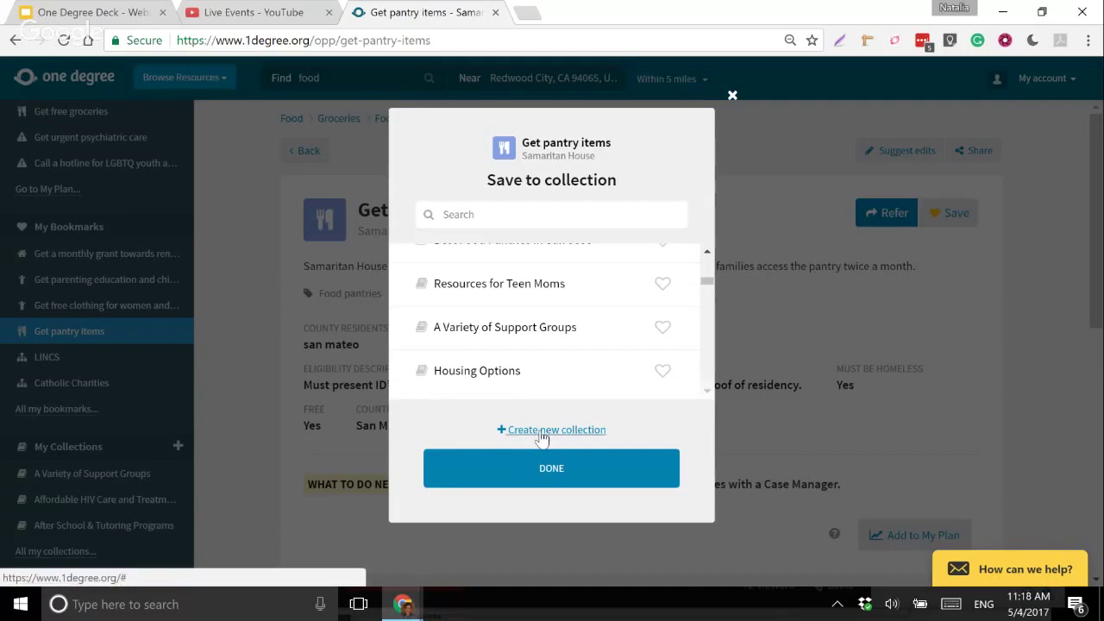
left_click(542, 439)
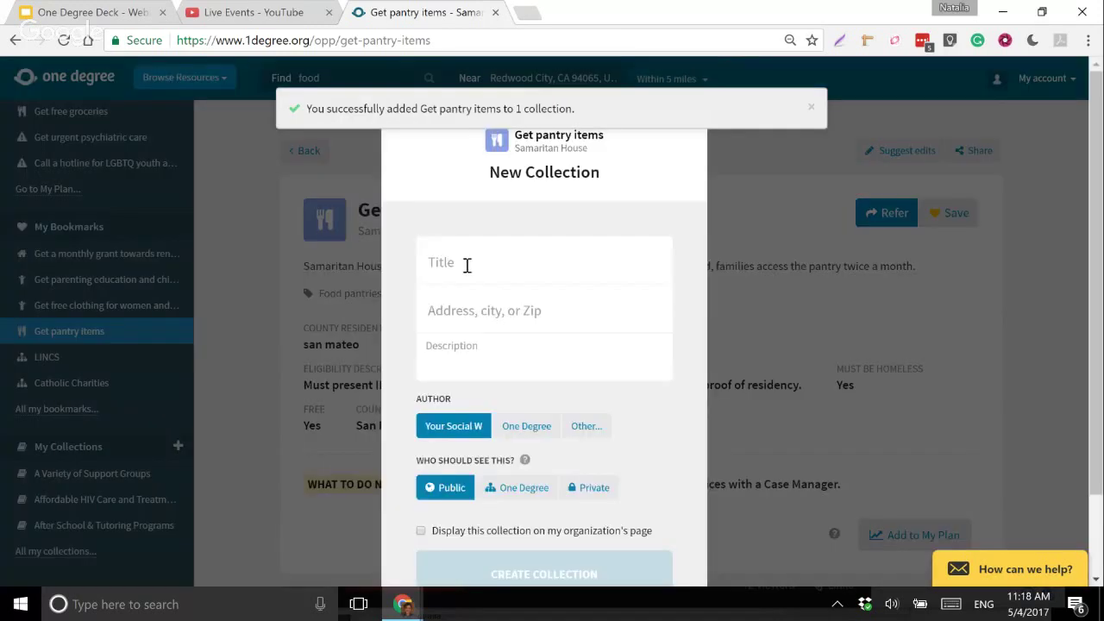
left_click(466, 263)
type("Food option in Redwood City")
left_click(456, 350)
- Enter placeholder description text and set the region to Redwood City via zip 94065
type("sdfkfhskfjdsh kdsj hgkdf hgkdfj hfd")
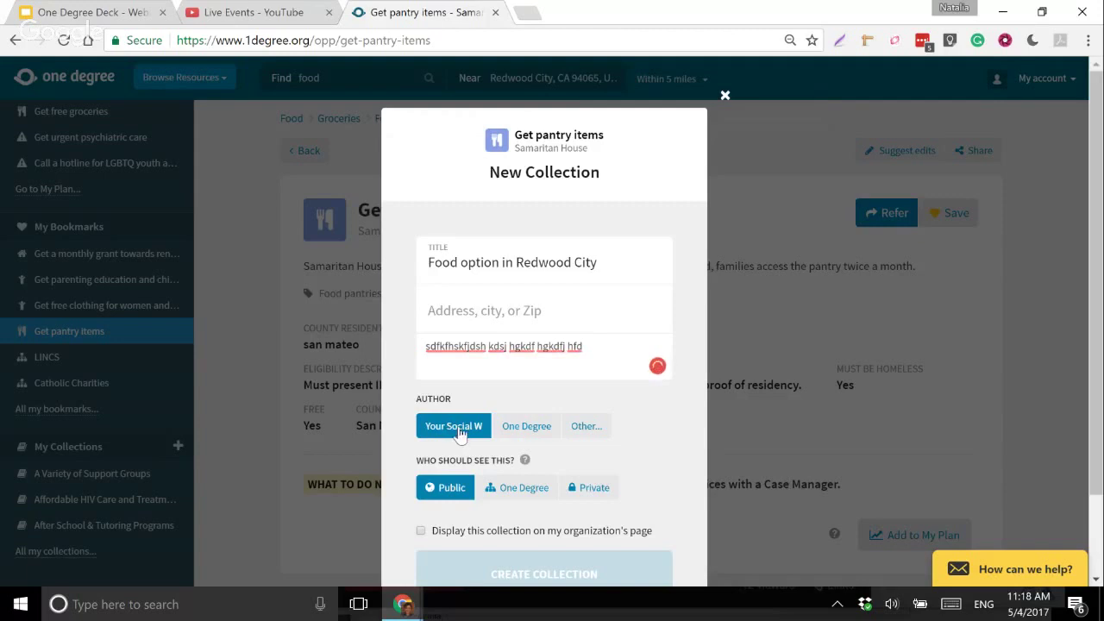
left_click(520, 319)
type("94065")
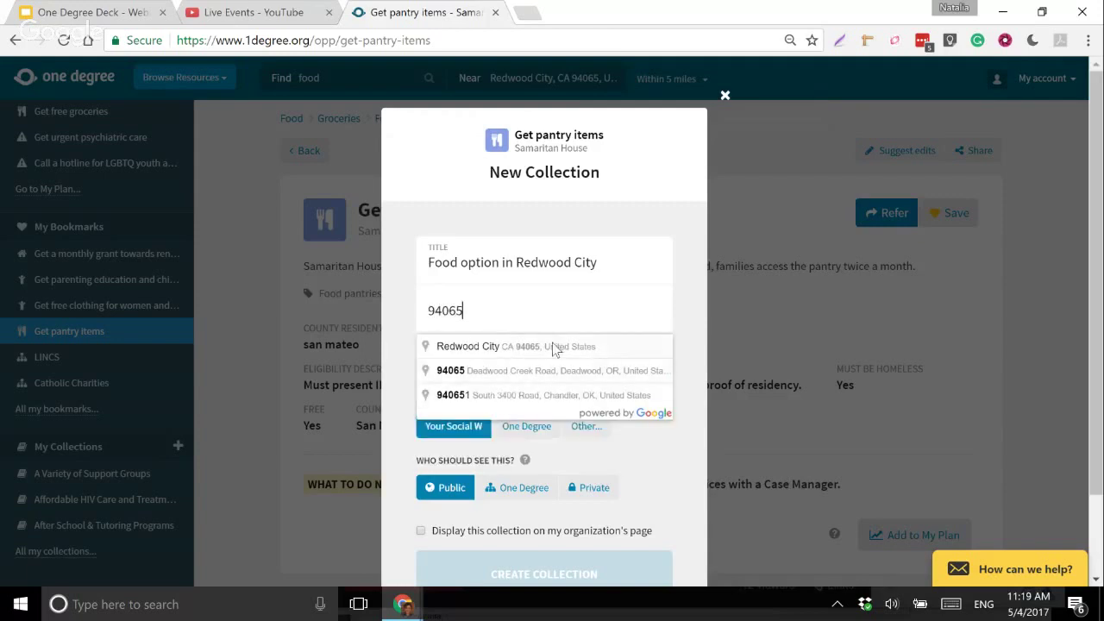
left_click(557, 347)
- Change the collection's region to San Mateo, CA, USA
left_click(603, 309)
key("ctrl+a")
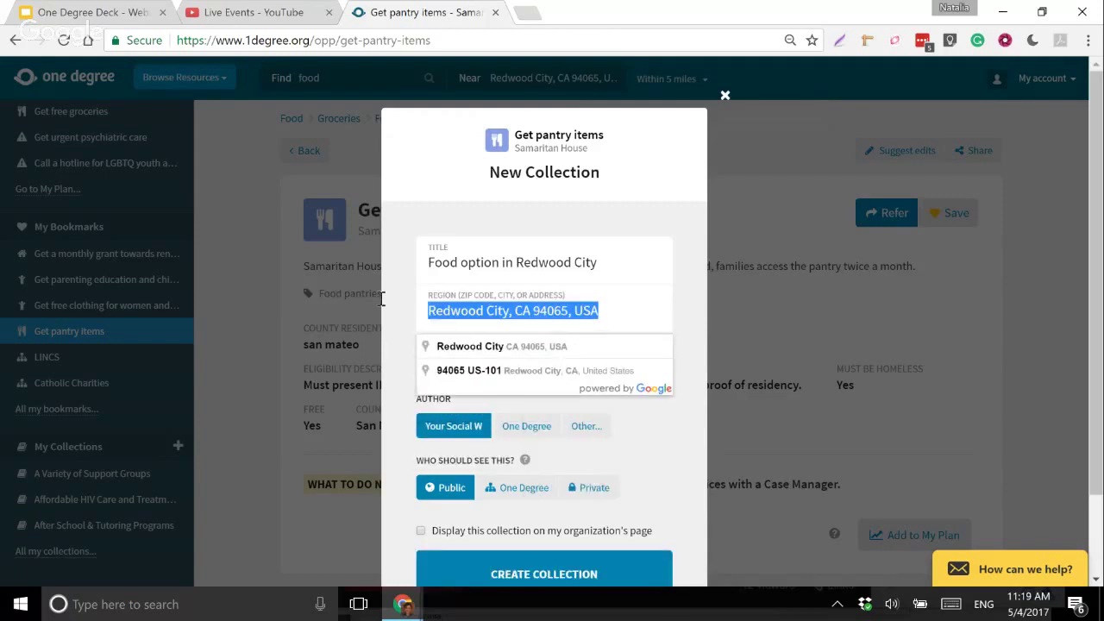
type("San Mat")
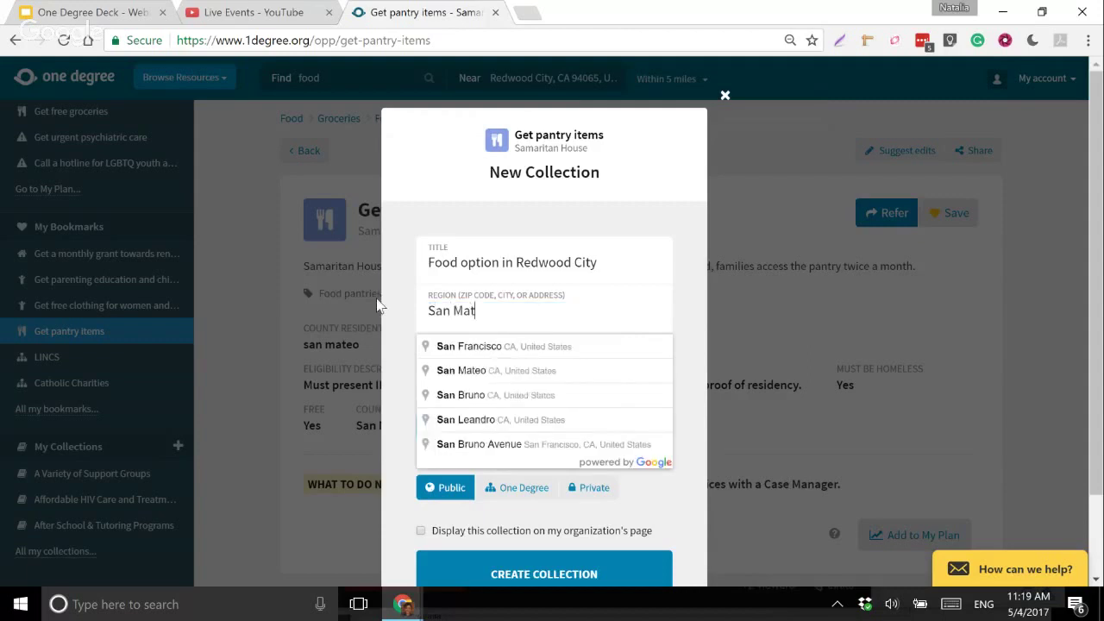
type("eo Count")
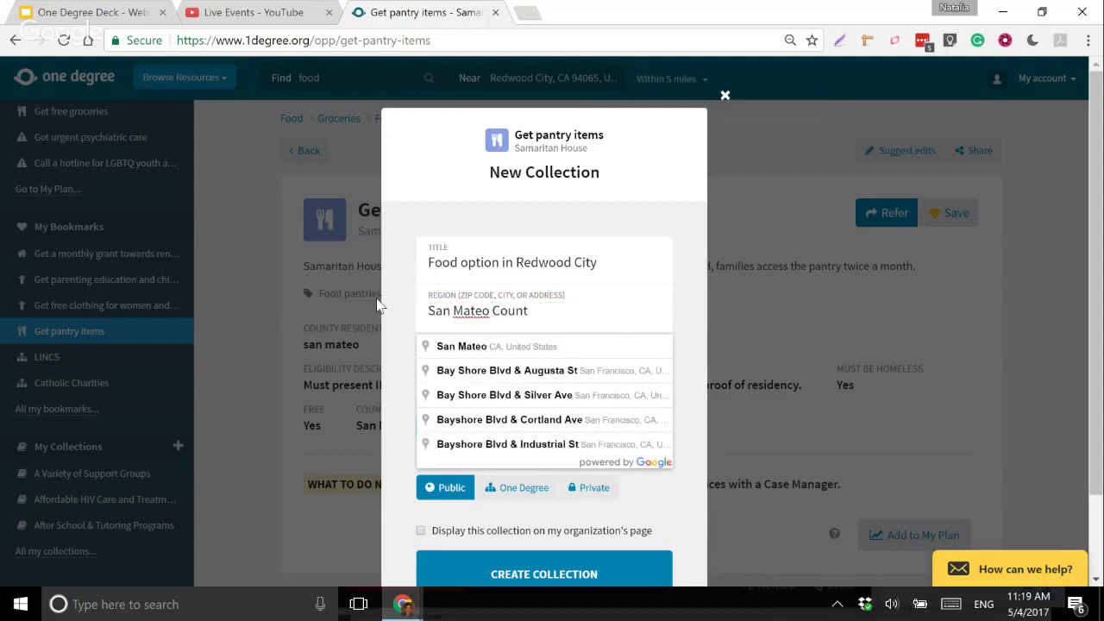
type("y")
key("BackSpace")
key("BackSpace")
key("BackSpace")
key("BackSpace")
key("BackSpace")
key("BackSpace")
key("BackSpace")
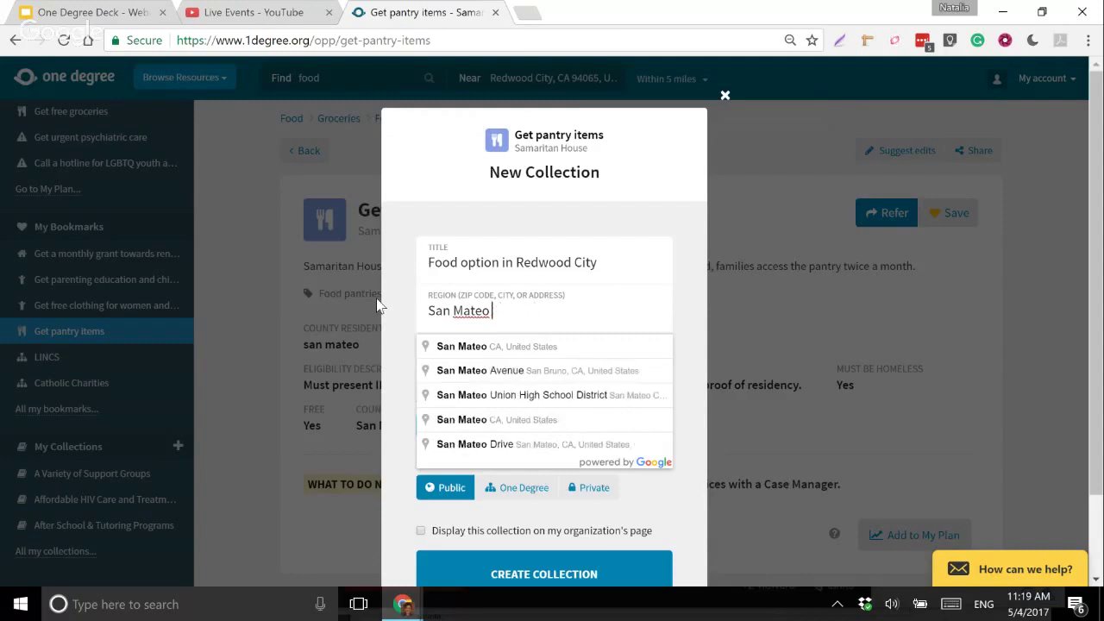
left_click(530, 349)
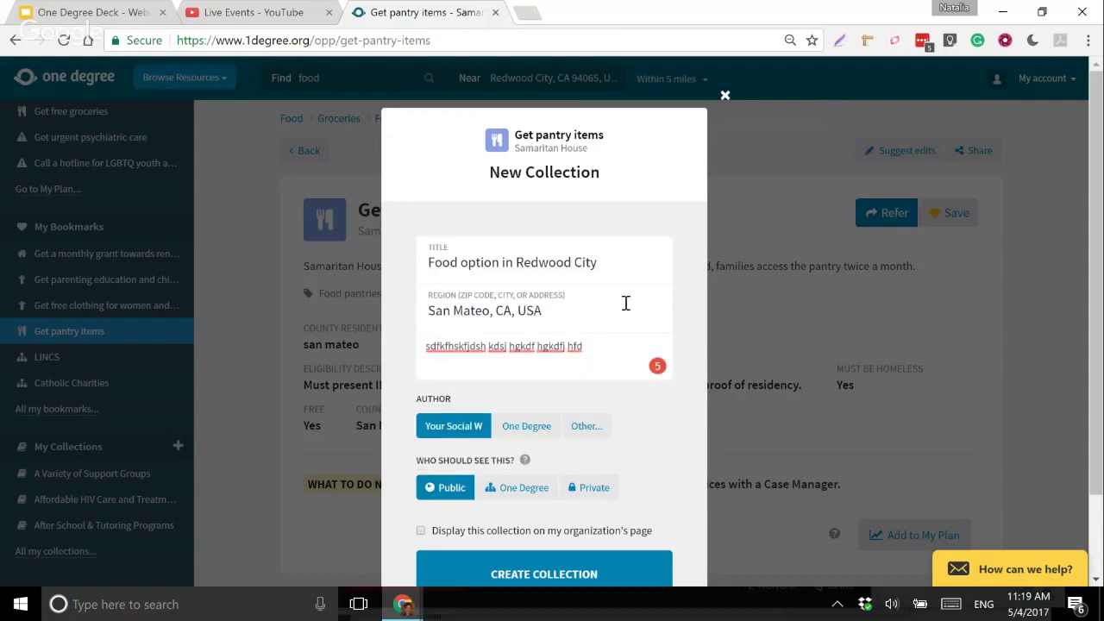
scroll(536, 318, "down", 1)
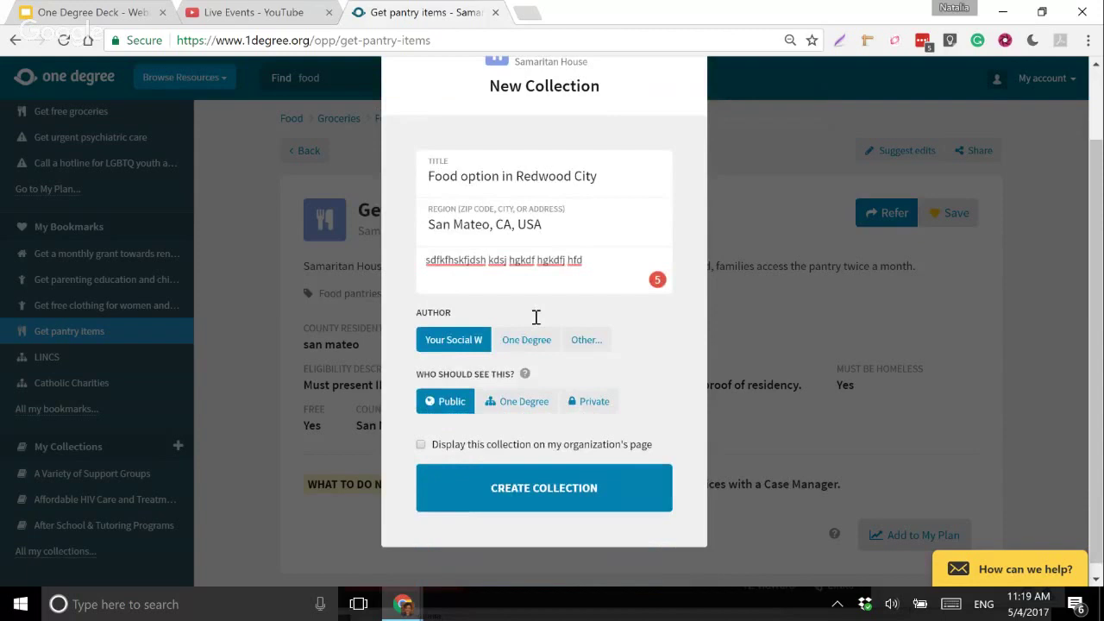
- Set the collection's author to Other and enter a custom author's name
left_click(508, 342)
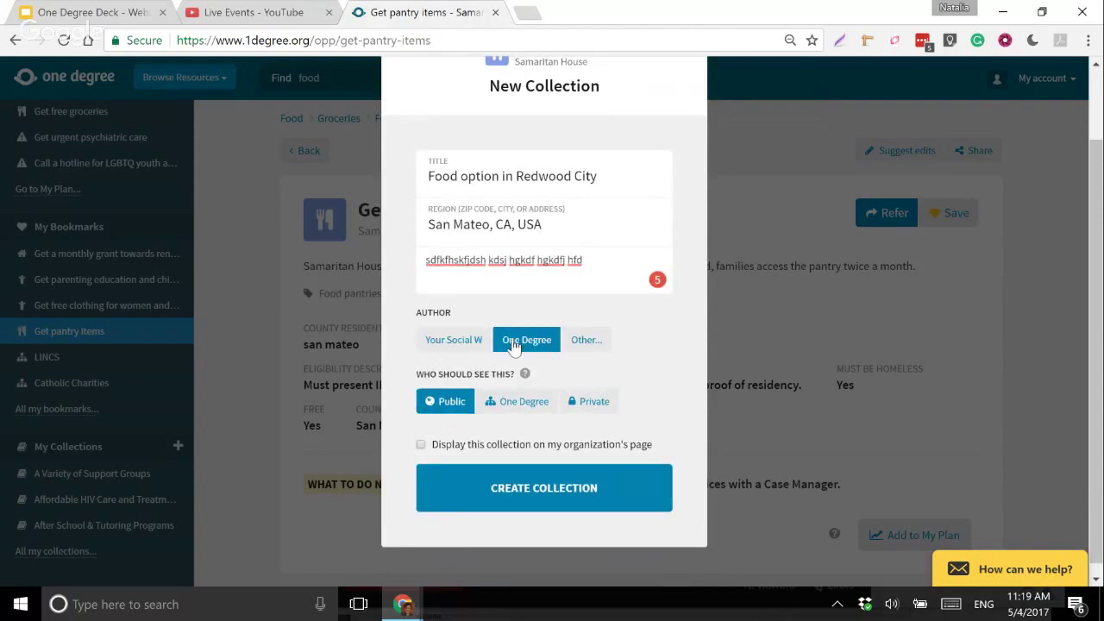
left_click(467, 348)
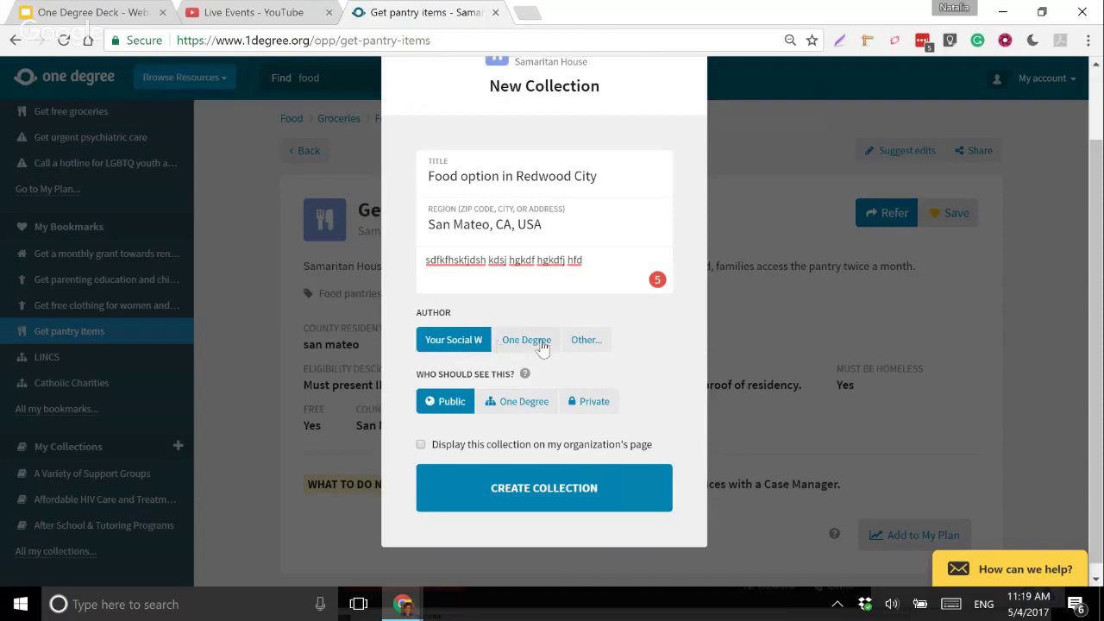
left_click(593, 345)
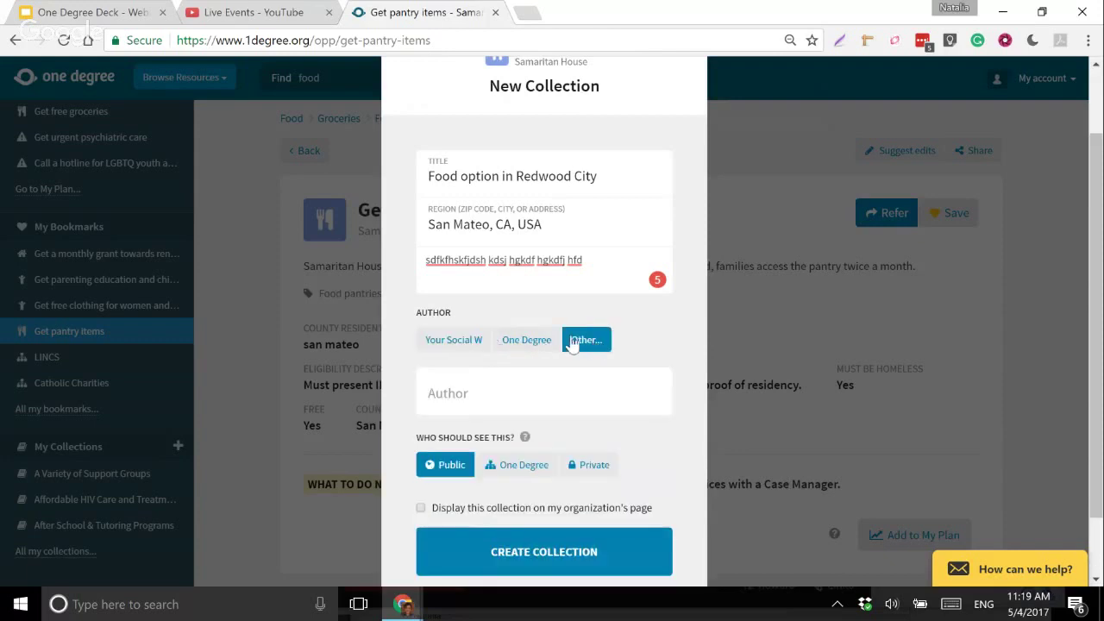
left_click(476, 387)
scroll(485, 386, "down", 1)
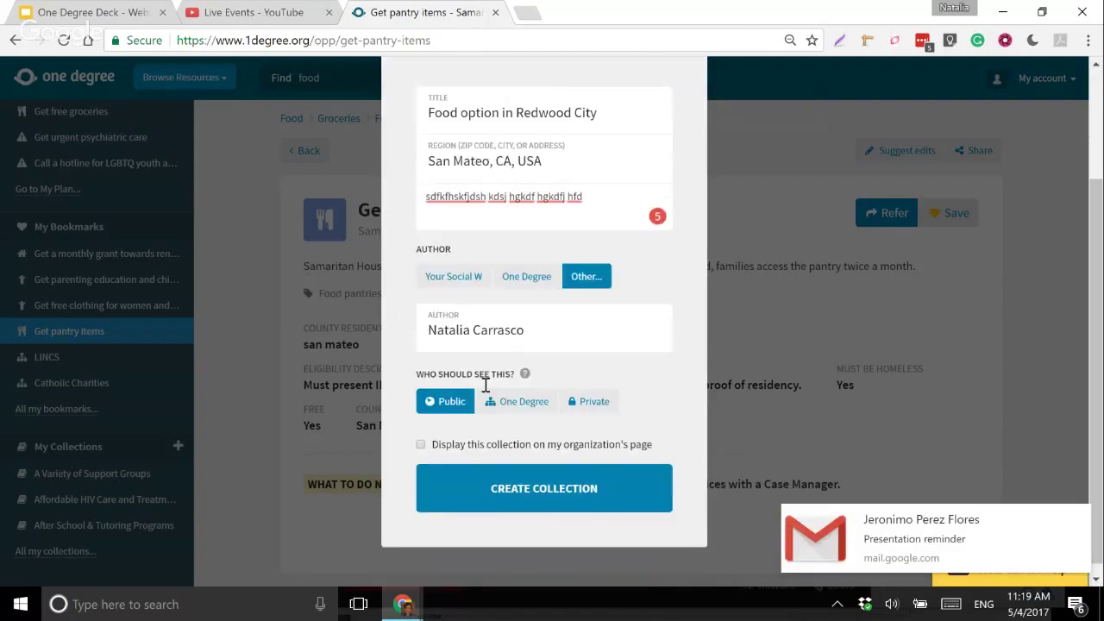
left_click(1080, 516)
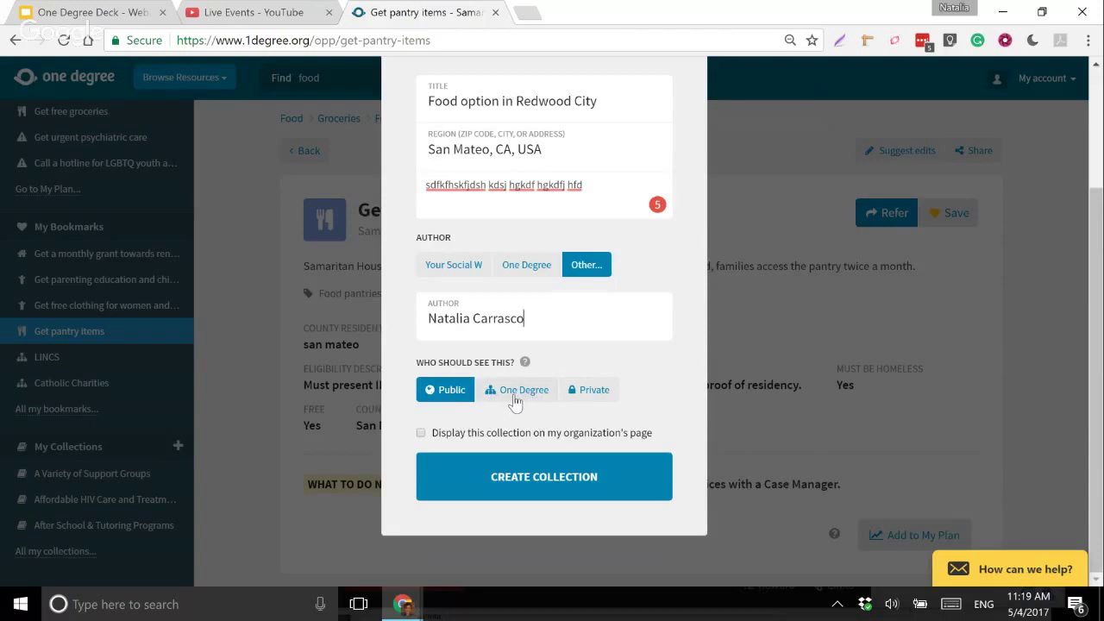
- Toggle visibility to Private and back to Public, then close the form without creating it
left_click(594, 392)
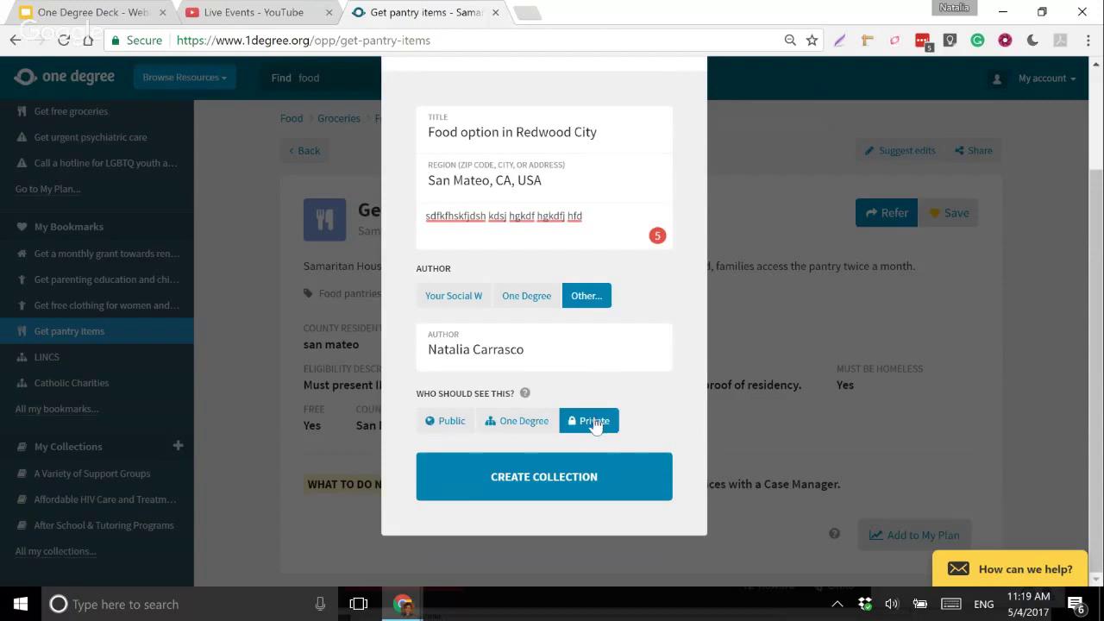
left_click(433, 421)
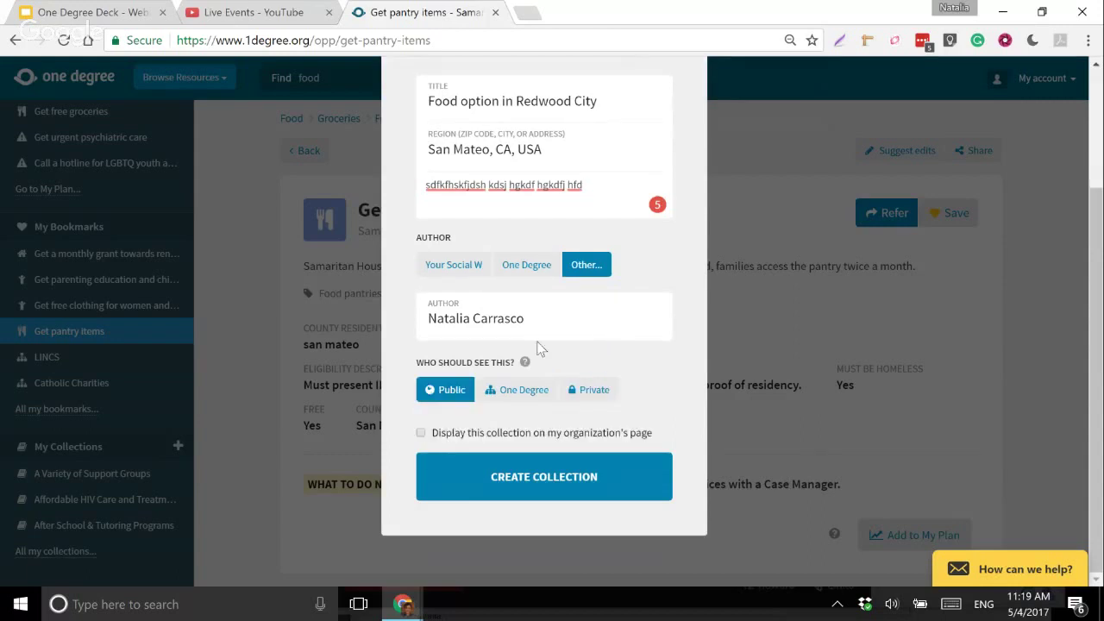
scroll(533, 342, "up", 1)
scroll(532, 341, "up", 2)
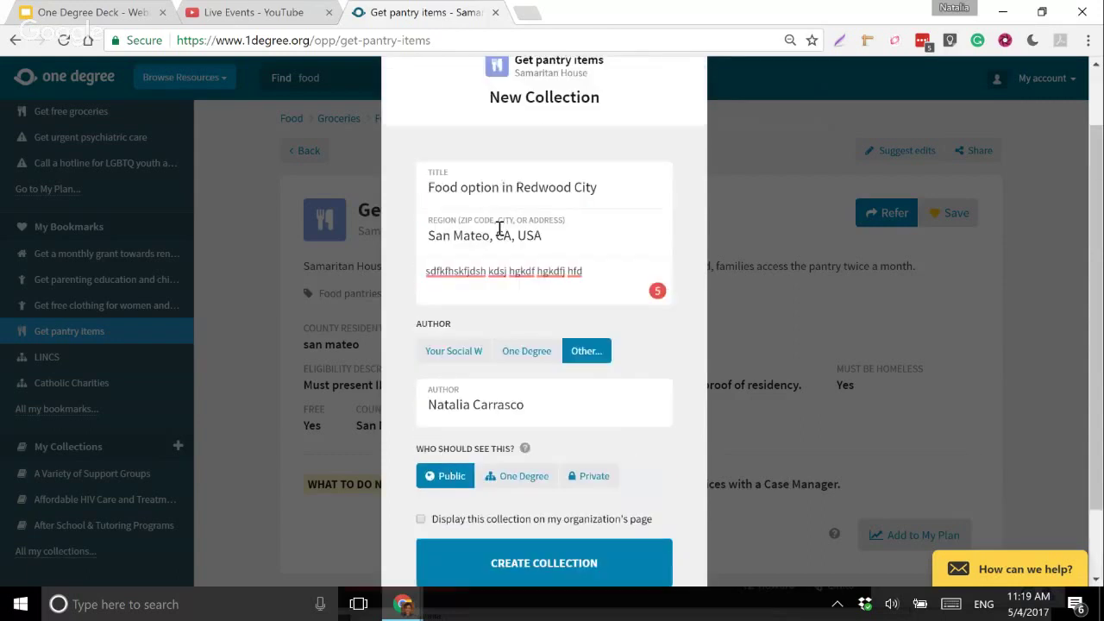
scroll(499, 229, "up", 3)
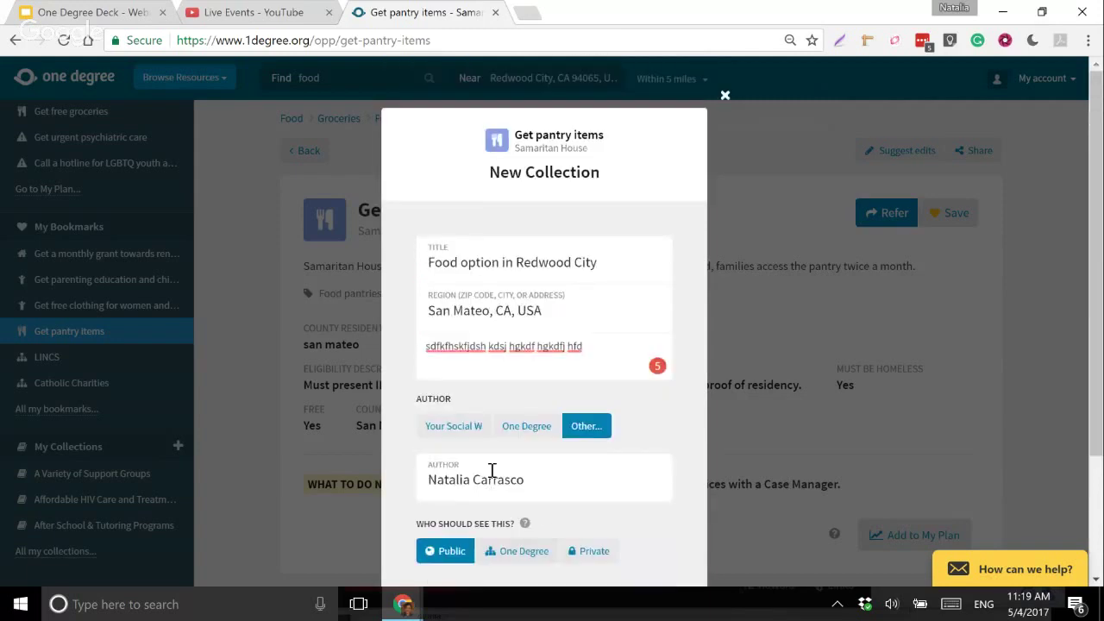
left_click(726, 97)
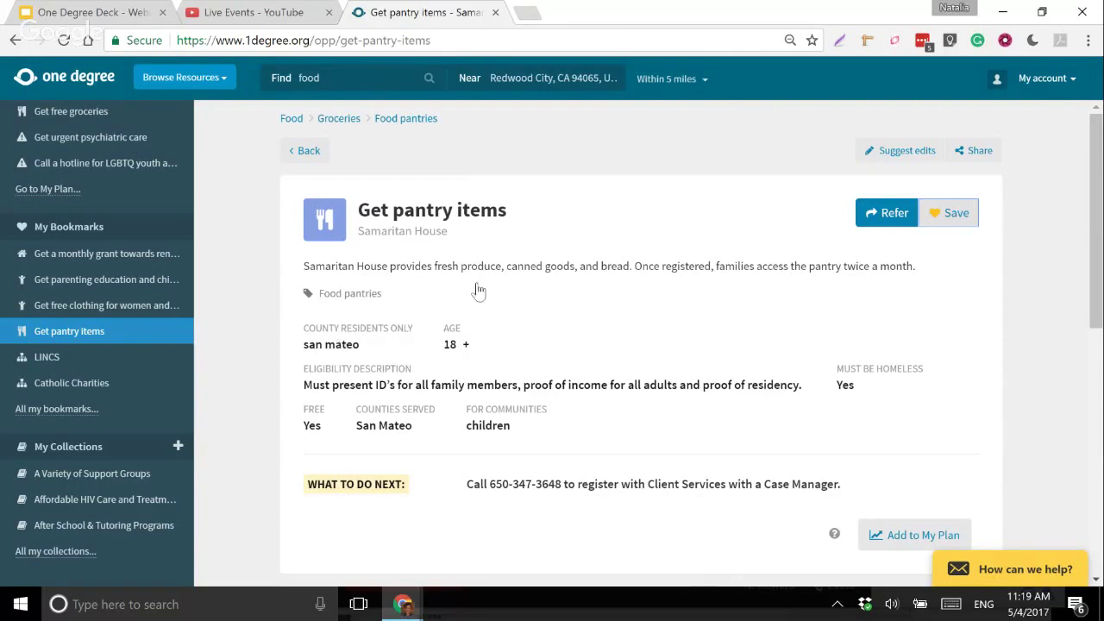
- Show the Get pantry items sharing options: email, text message, Facebook, or copy link
scroll(474, 288, "down", 2)
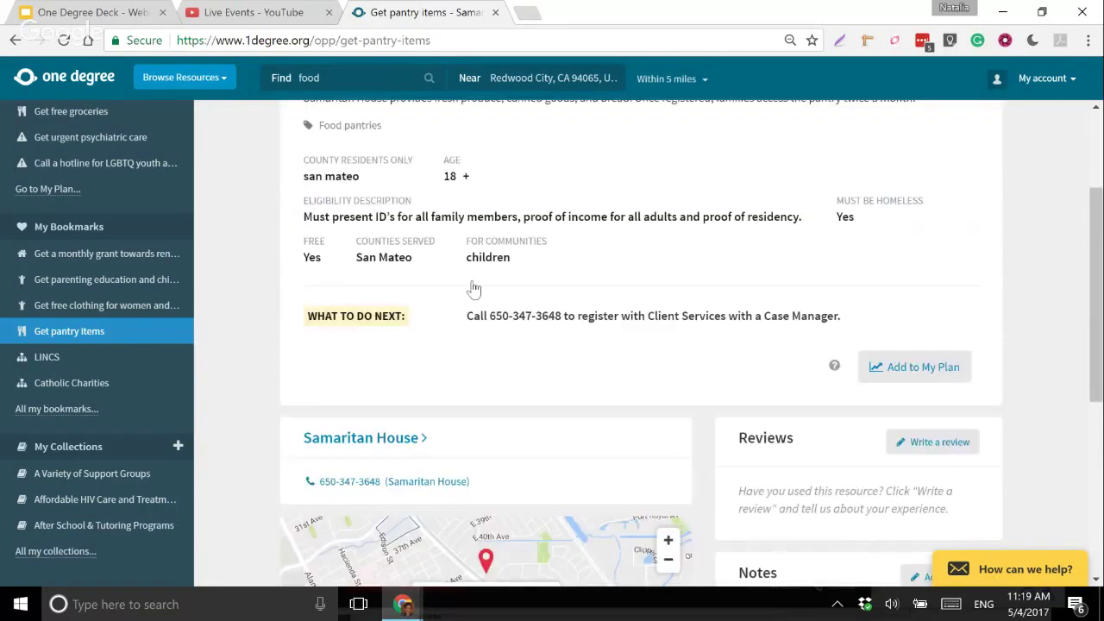
scroll(546, 287, "up", 1)
scroll(546, 287, "down", 2)
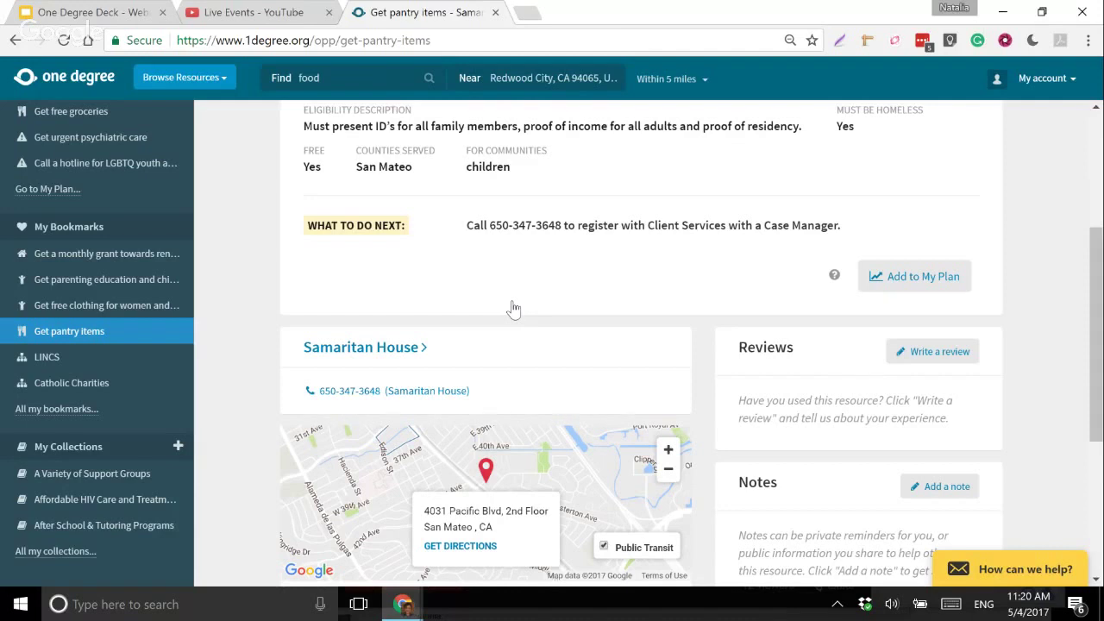
scroll(507, 313, "up", 2)
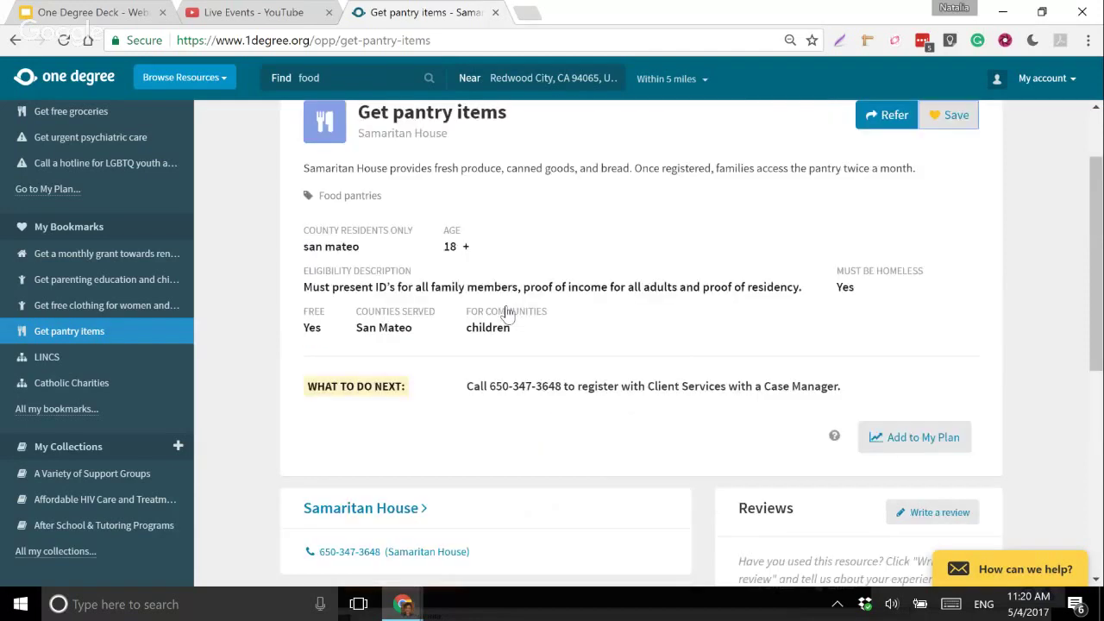
scroll(500, 311, "up", 1)
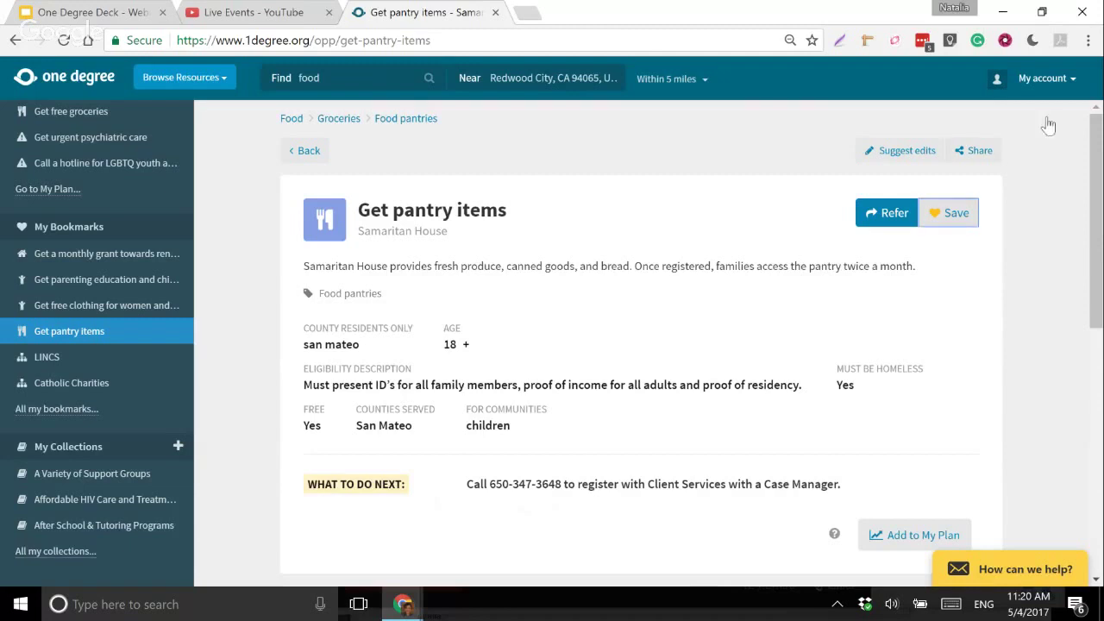
left_click(977, 158)
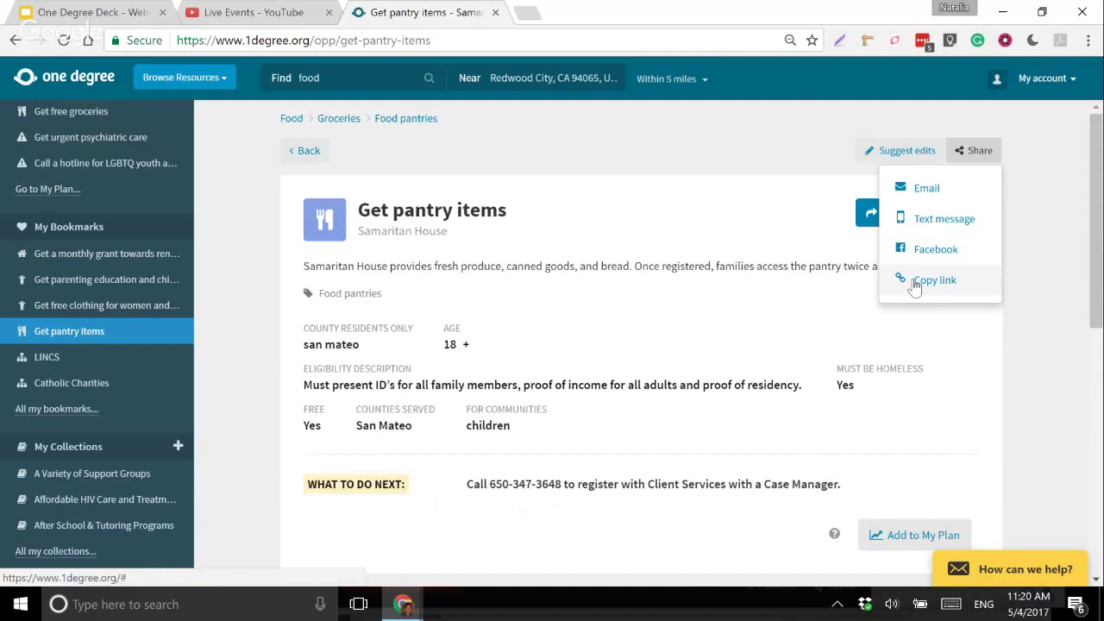
- Open the 19-resource A Variety of Support Groups collection and show its sharing choices
left_click(102, 481)
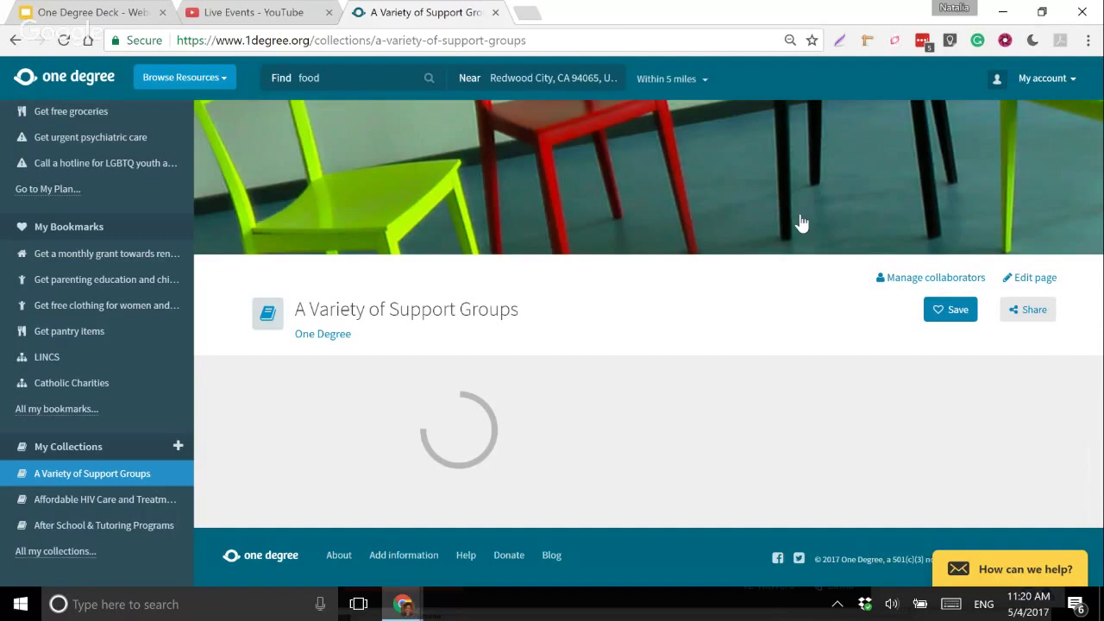
scroll(731, 348, "down", 3)
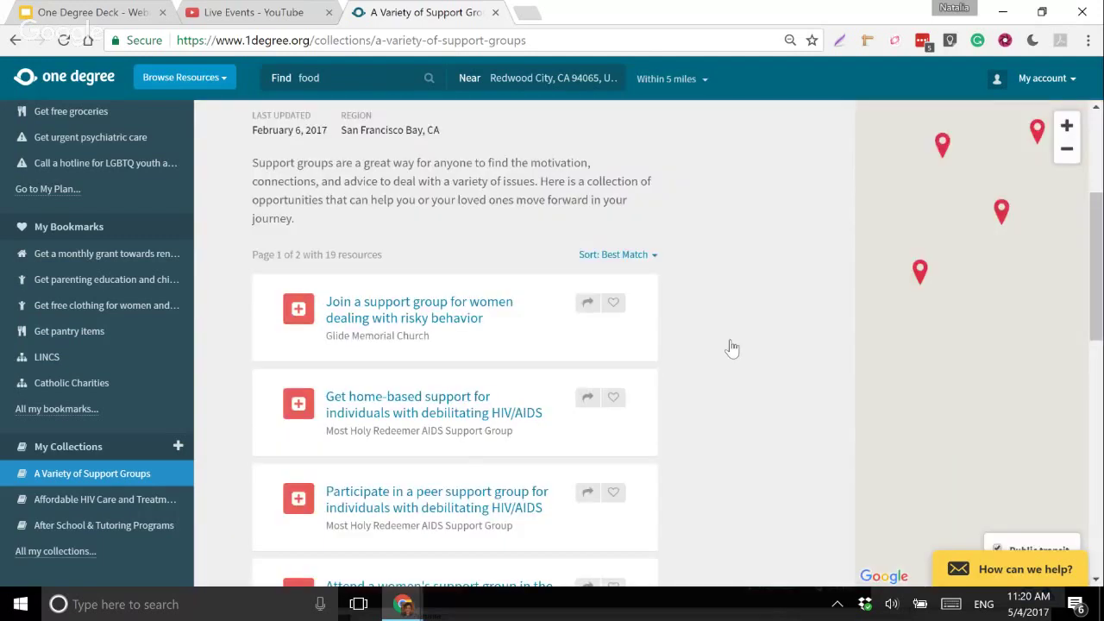
scroll(834, 334, "up", 2)
left_click(1013, 223)
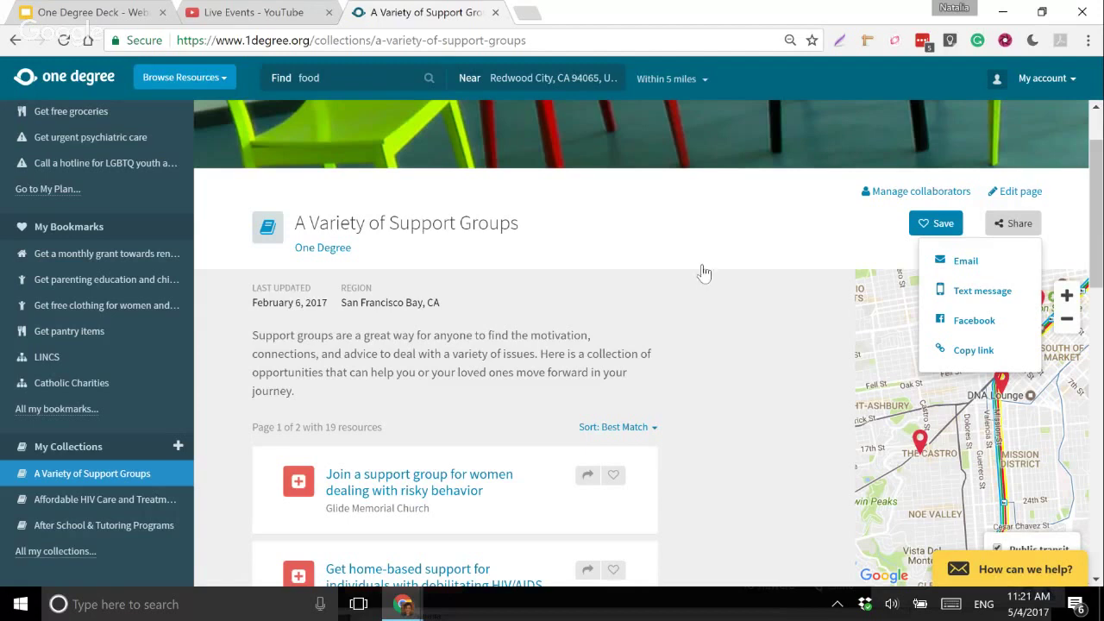
- Search 'Suitcase', open Suitcase Clinic's Berkeley page, and browse its opportunities and collection
left_click(356, 76)
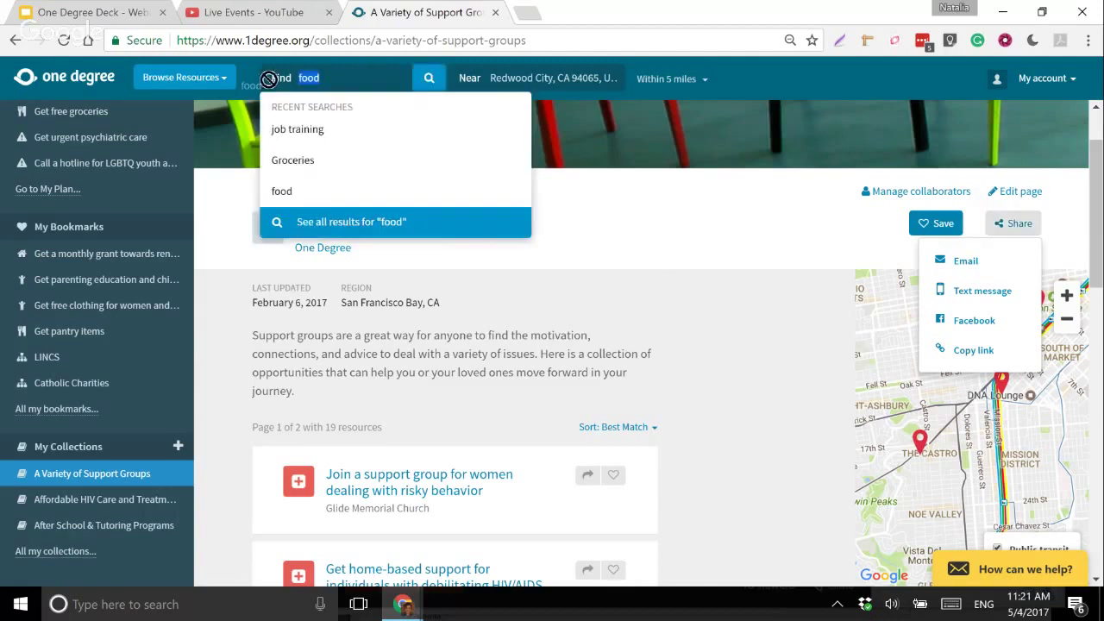
key("BackSpace")
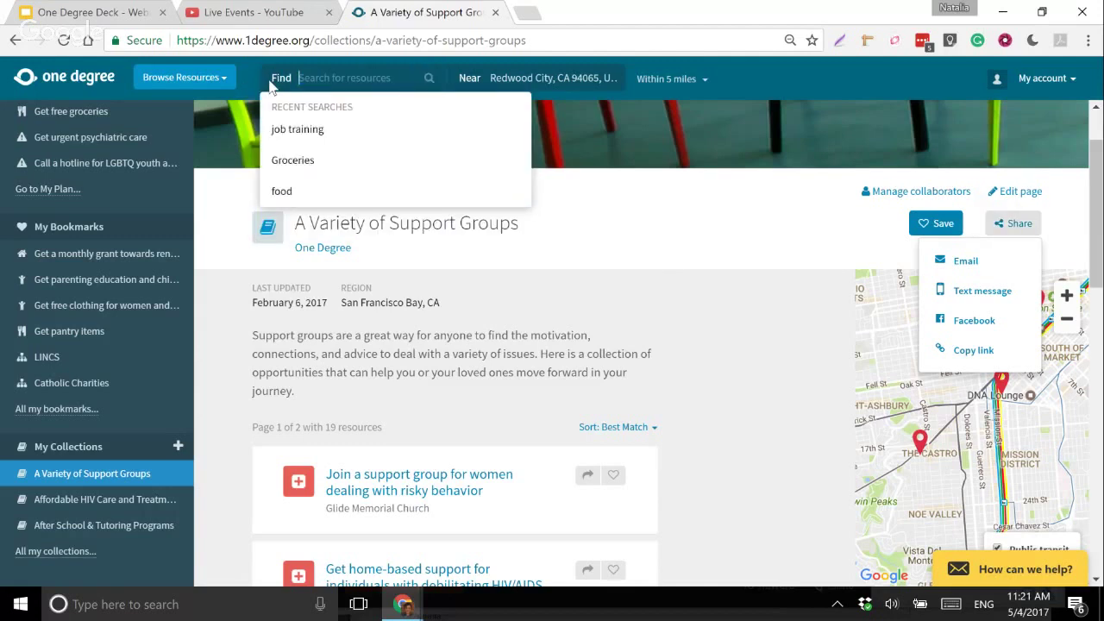
type("Suitcase")
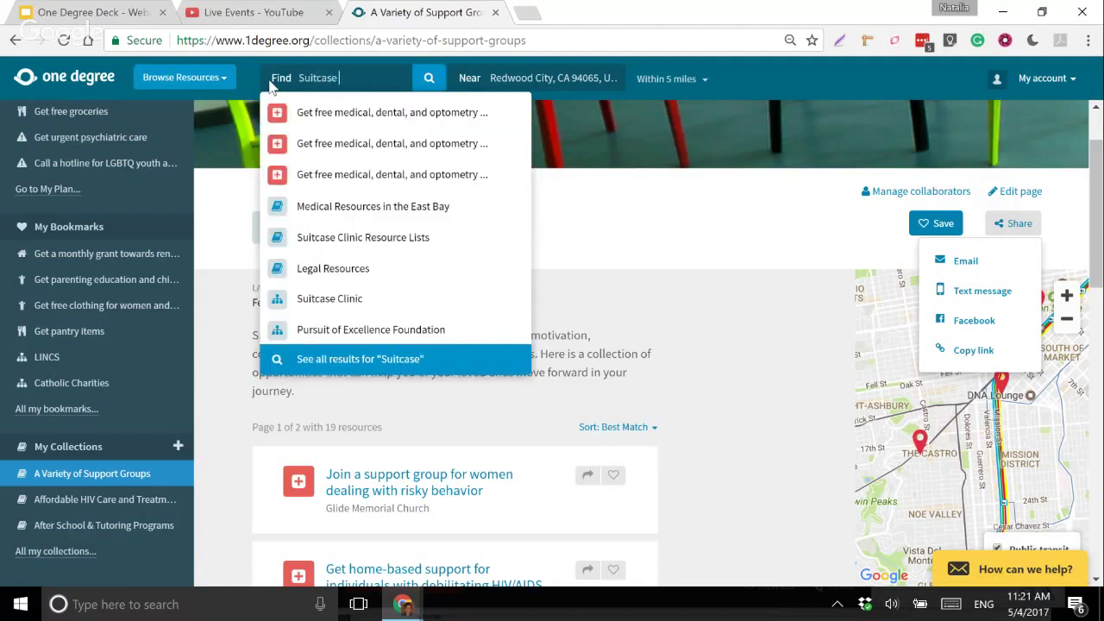
left_click(330, 304)
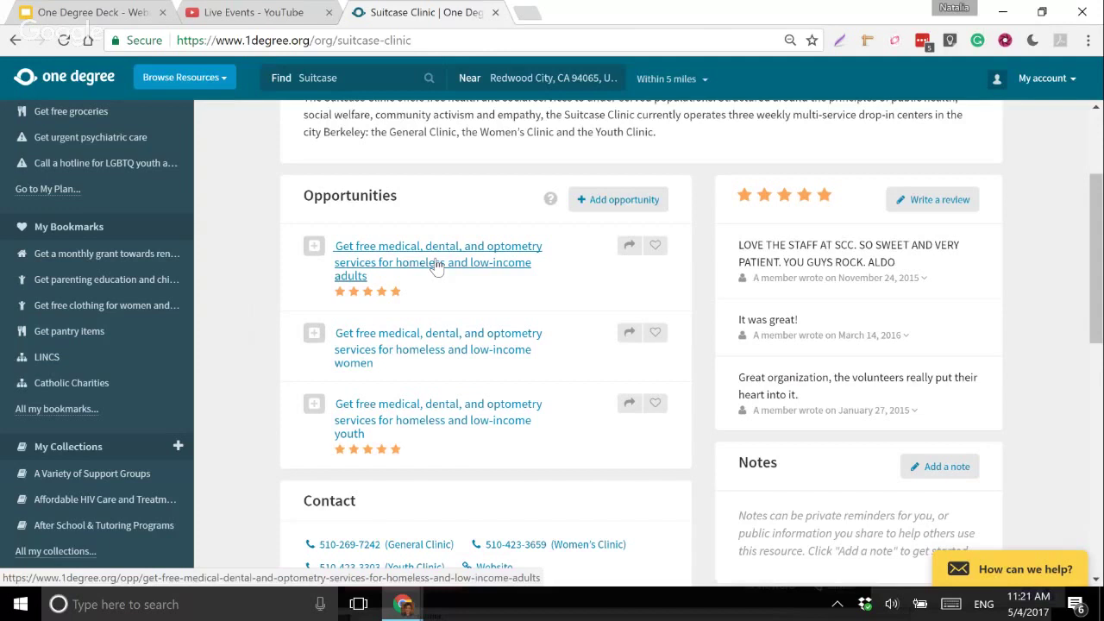
scroll(437, 268, "up", 2)
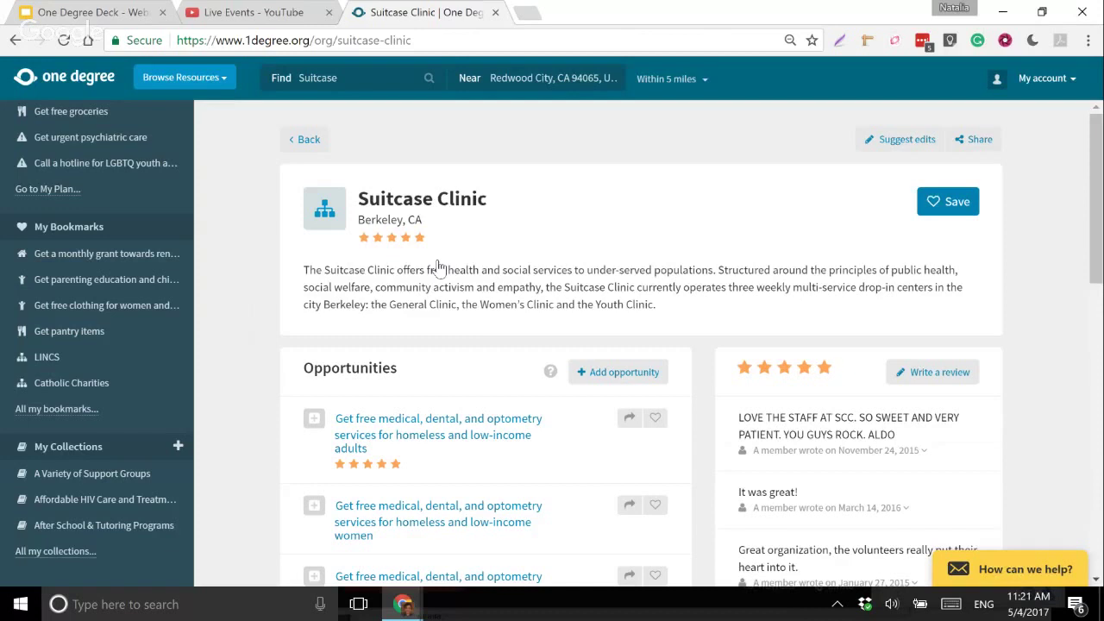
scroll(440, 269, "down", 1)
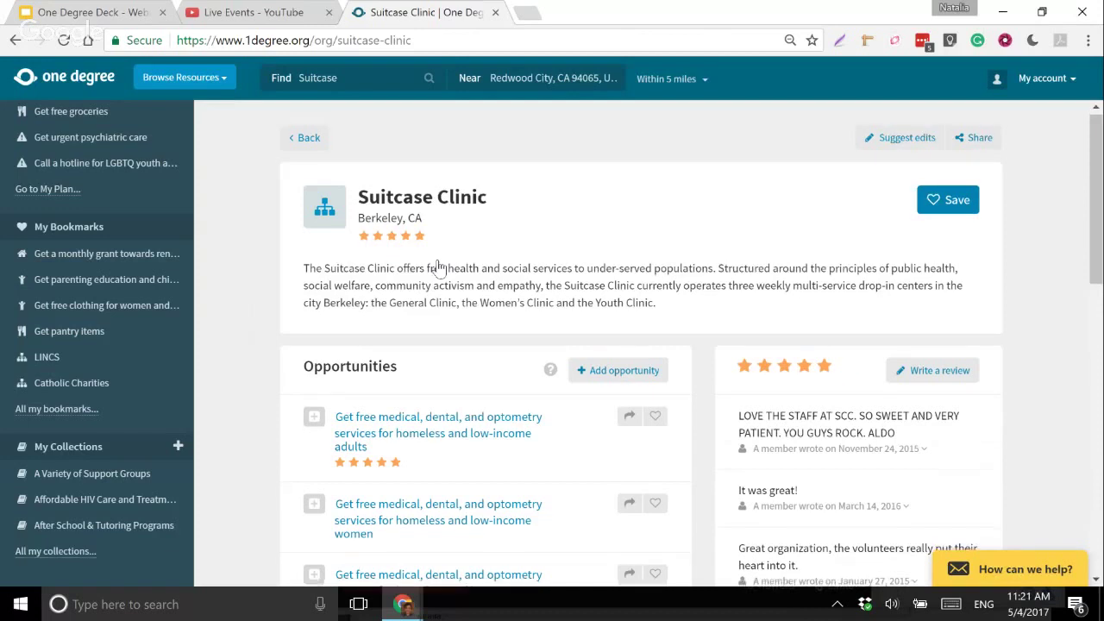
scroll(438, 268, "down", 1)
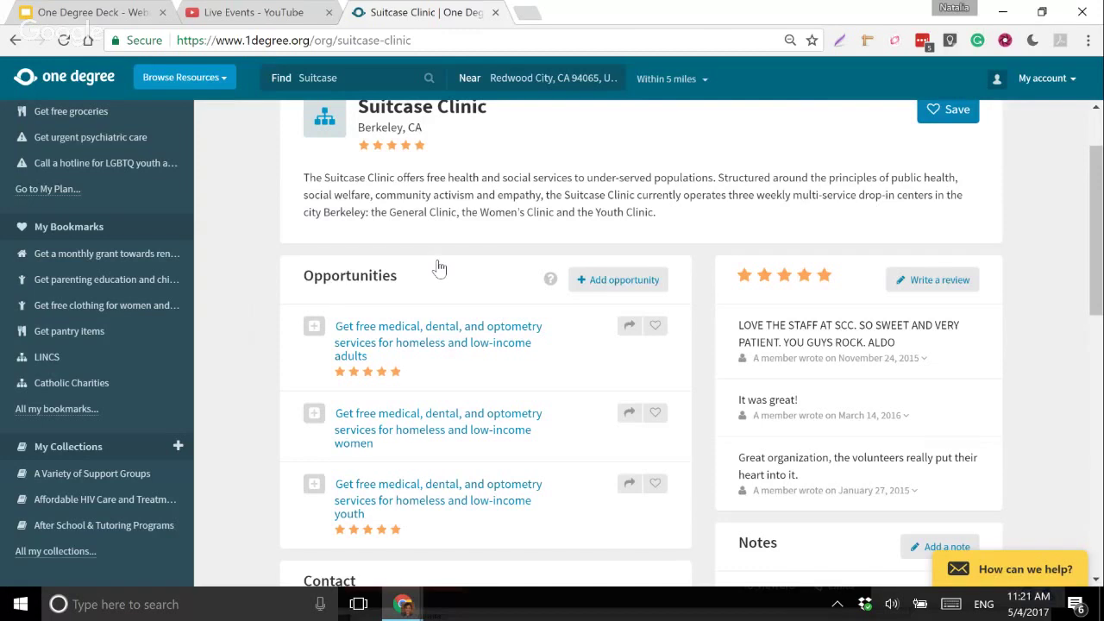
scroll(438, 268, "down", 10)
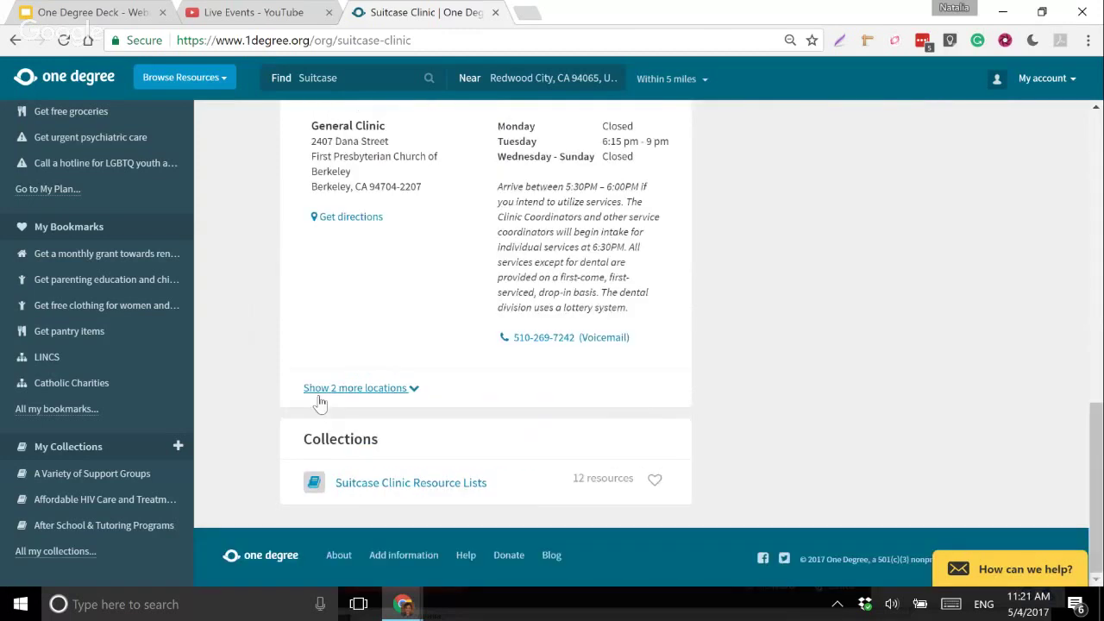
- Browse the Suitcase Clinic Resource Lists collections, then return to A Variety of Support Groups
left_click(440, 490)
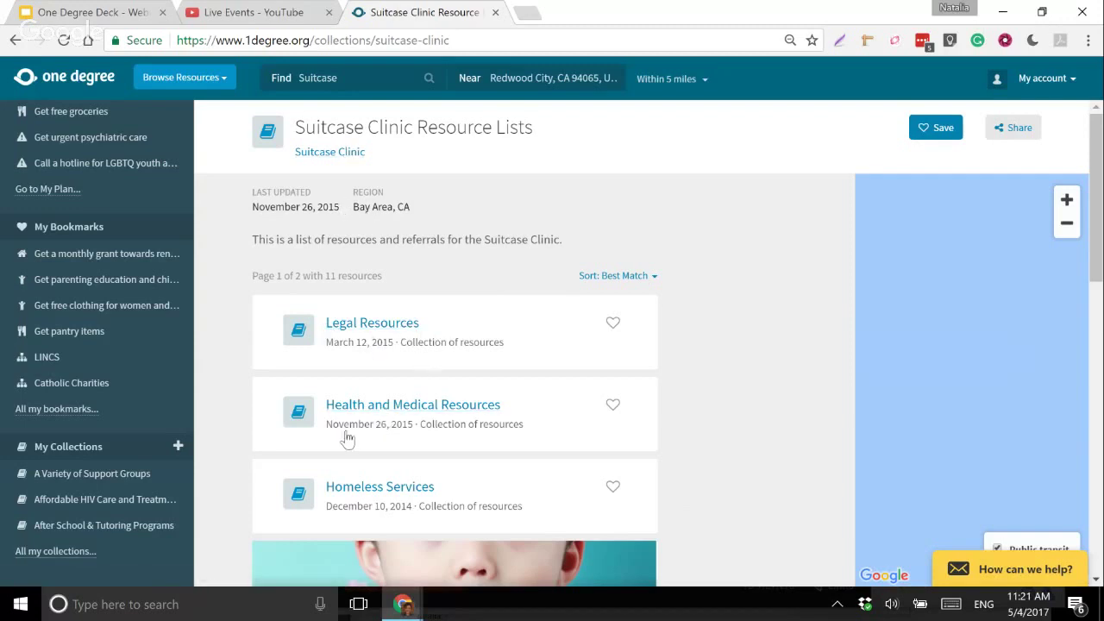
scroll(375, 481, "down", 1)
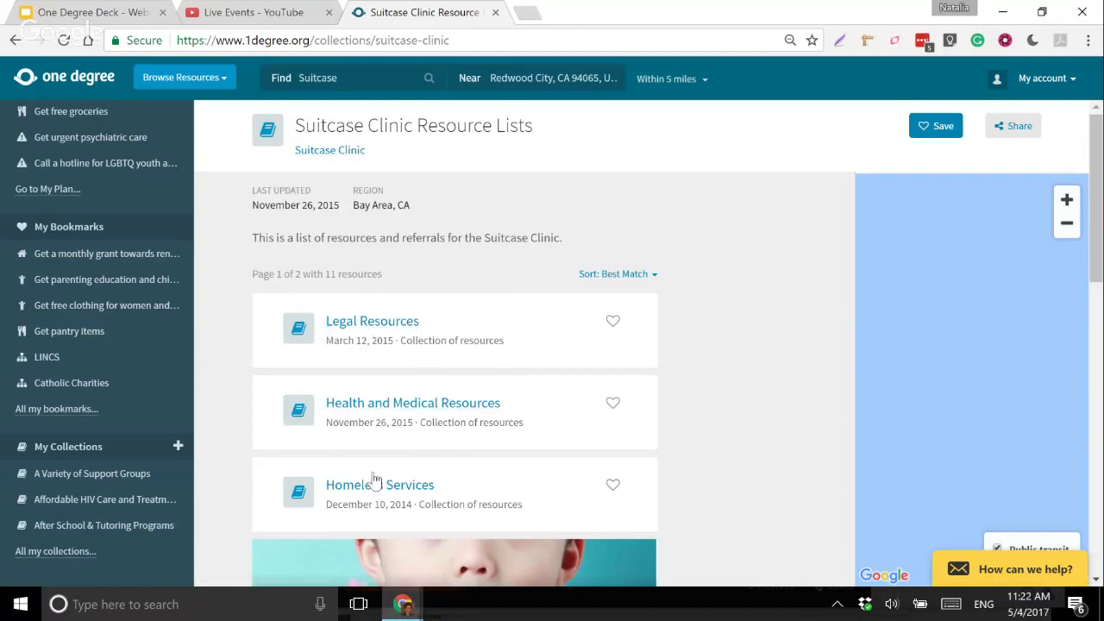
scroll(379, 474, "down", 3)
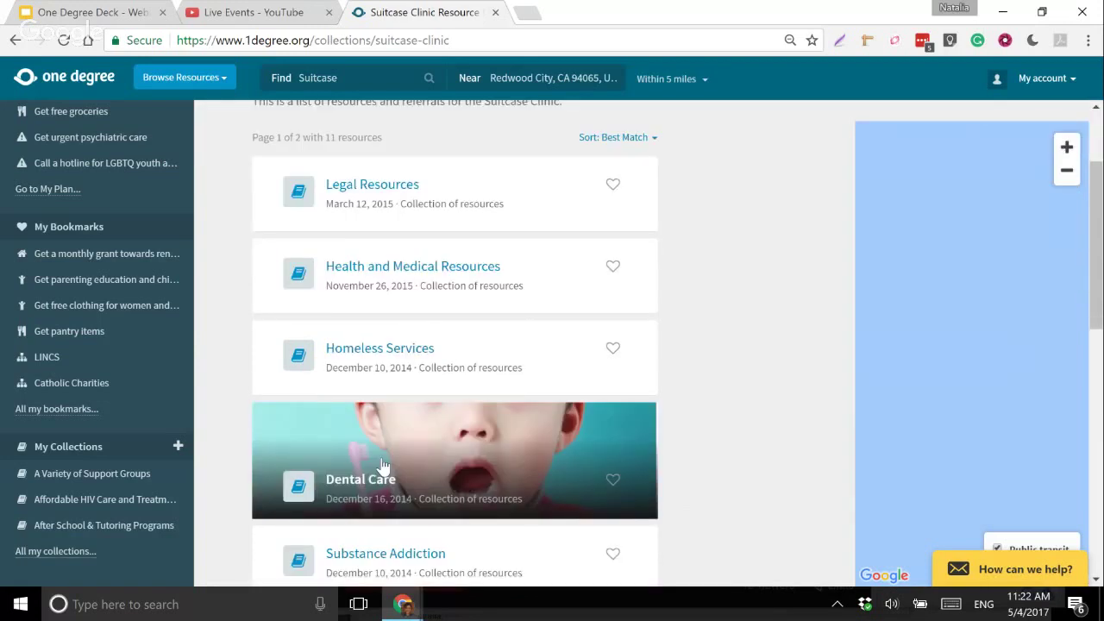
scroll(383, 466, "down", 3)
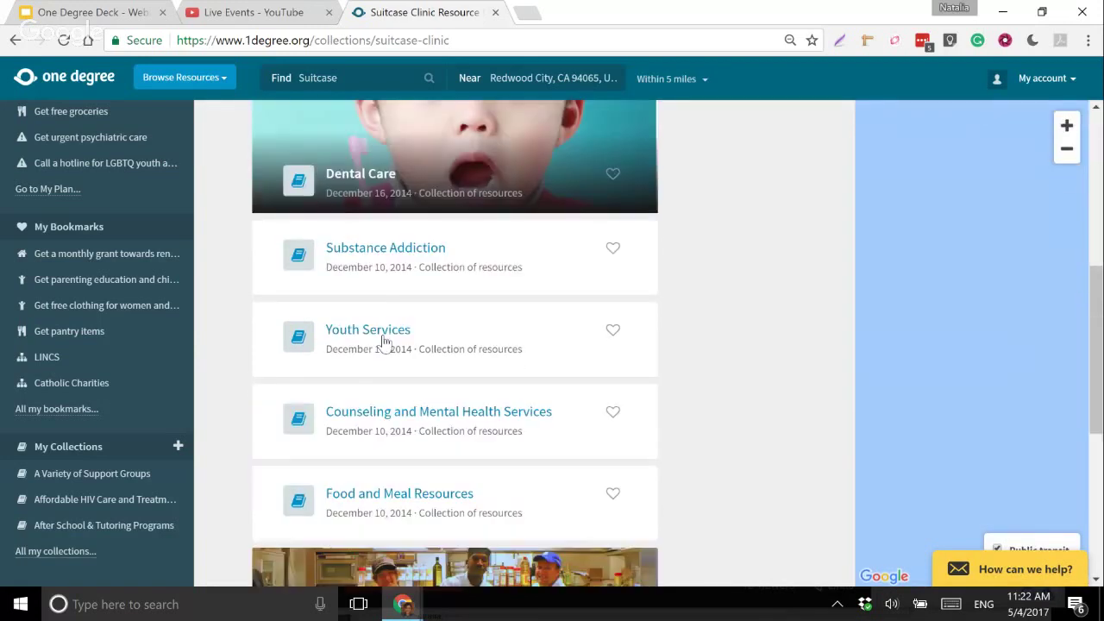
scroll(557, 292, "up", 5)
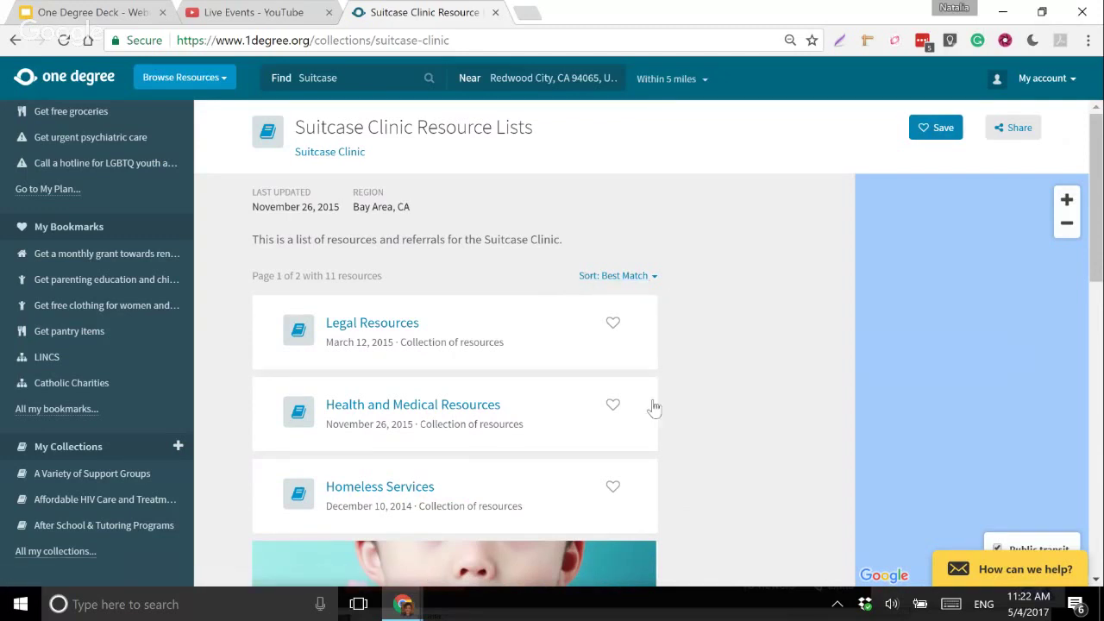
scroll(715, 391, "down", 4)
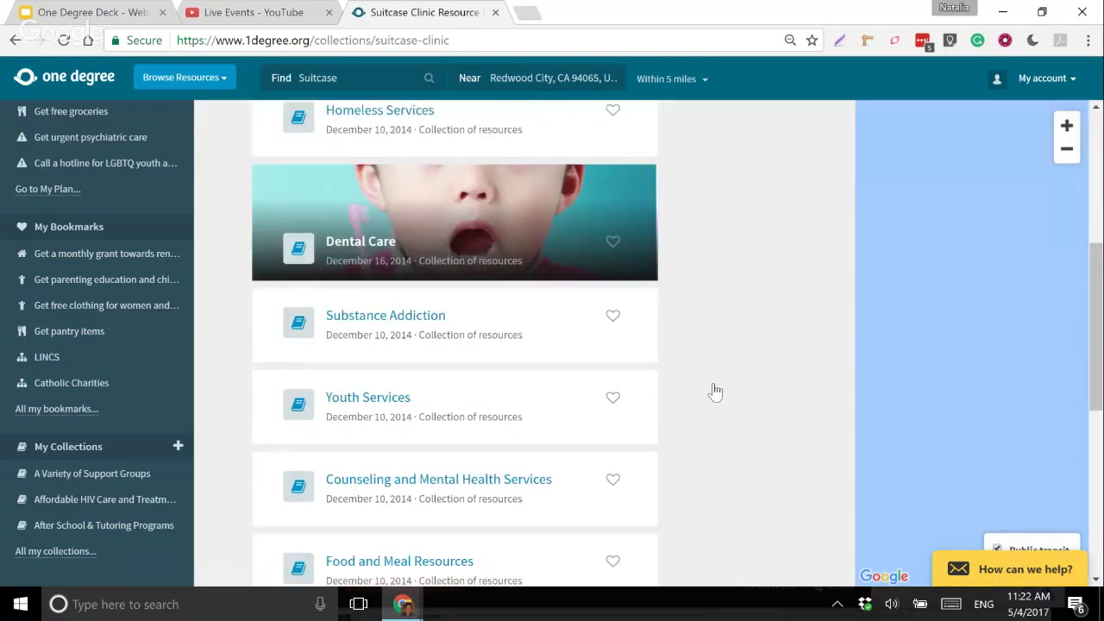
scroll(715, 392, "down", 5)
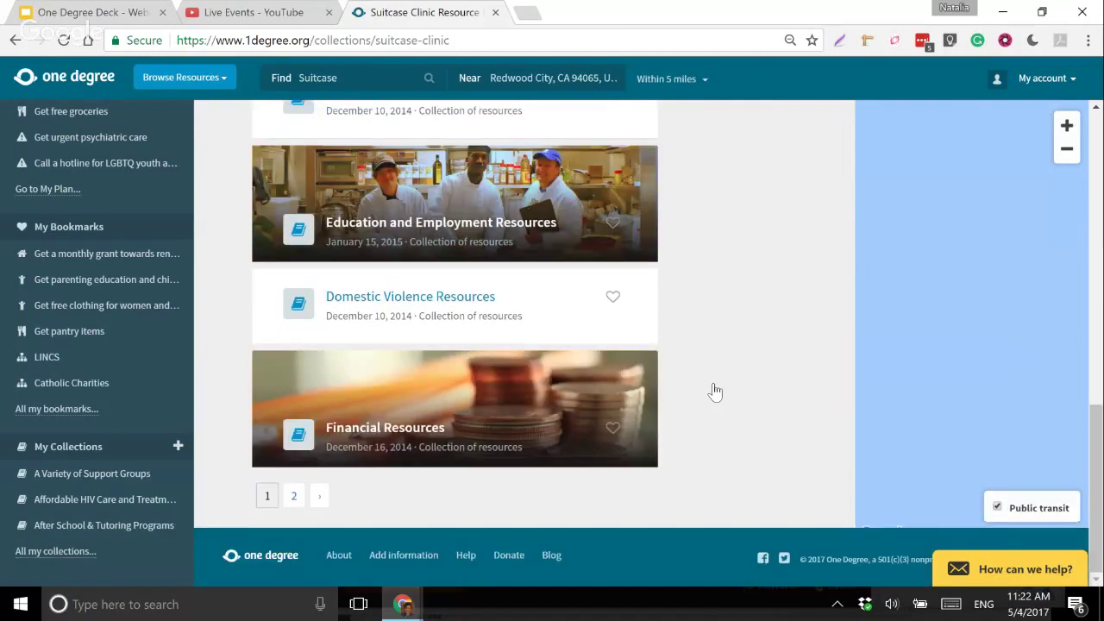
scroll(431, 364, "up", 10)
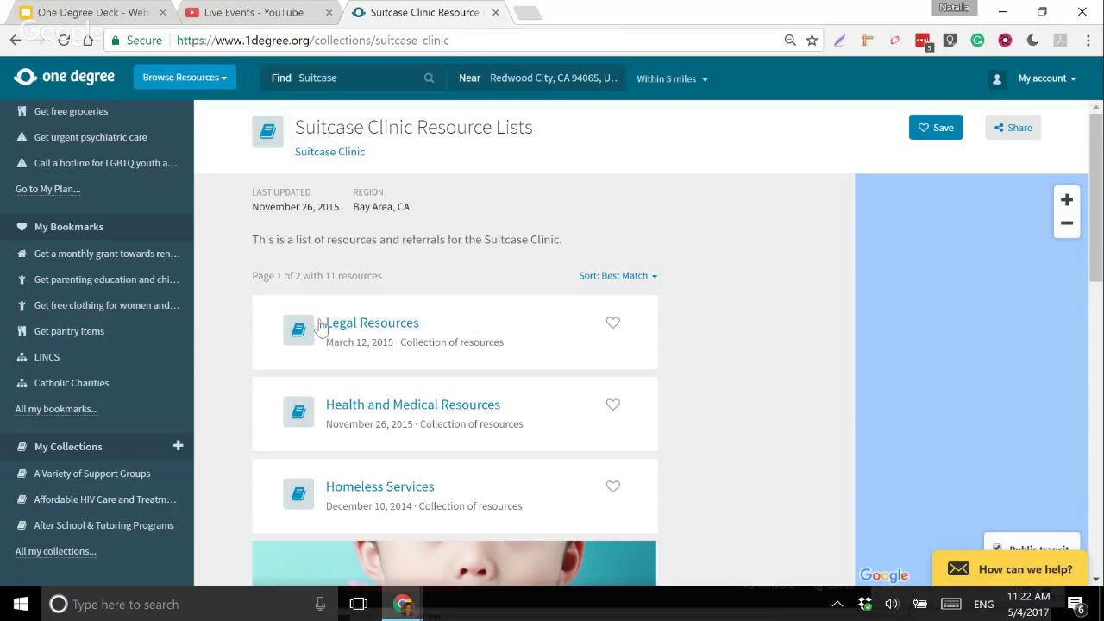
left_click(98, 485)
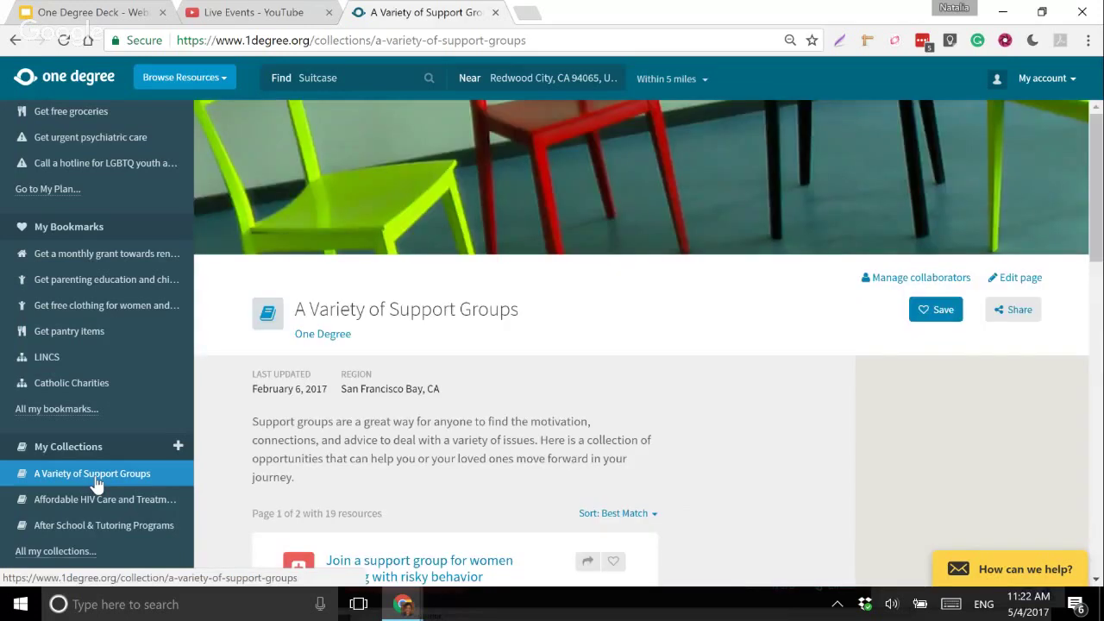
- Scroll through the Western Addition and autism family support groups in the collection
scroll(687, 438, "down", 10)
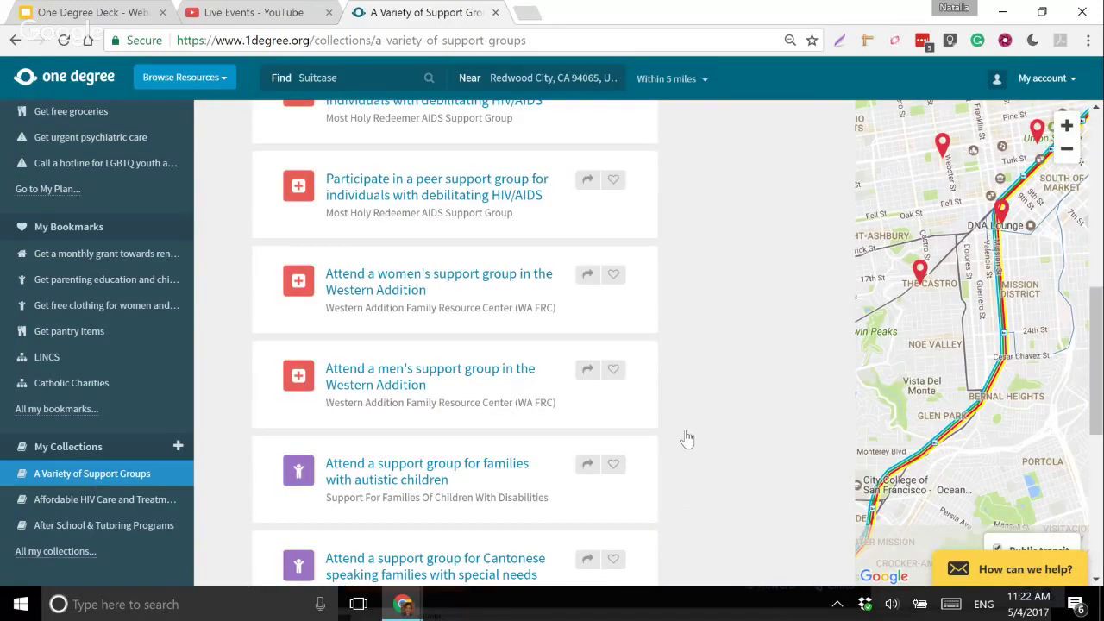
scroll(686, 438, "up", 10)
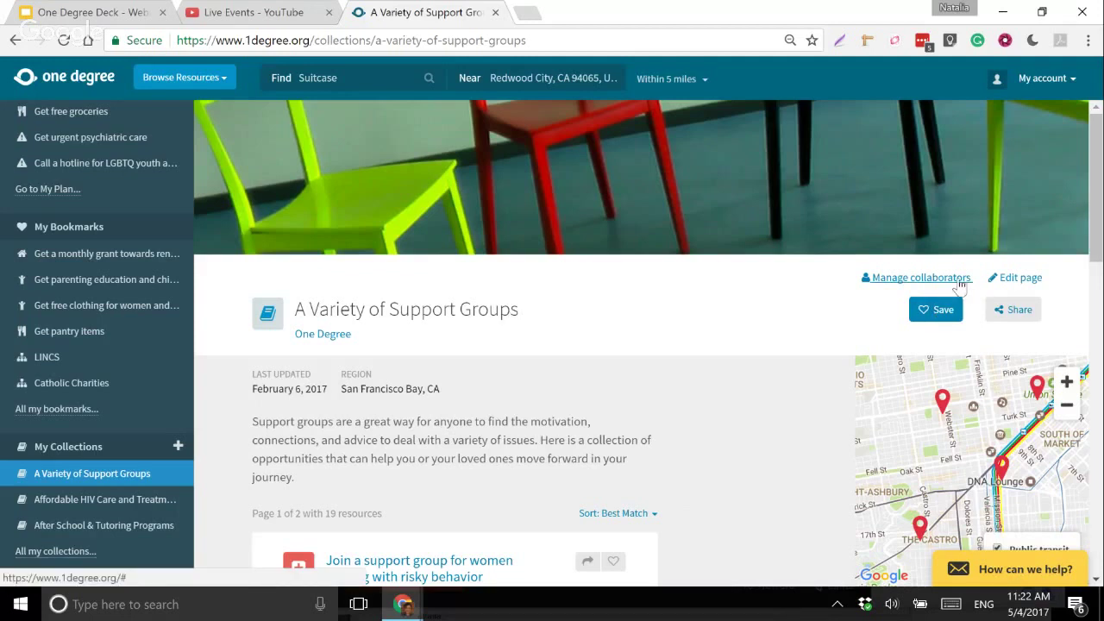
- Send an Editor invitation to a colleague's e-mail address and dismiss the confirmation
left_click(961, 285)
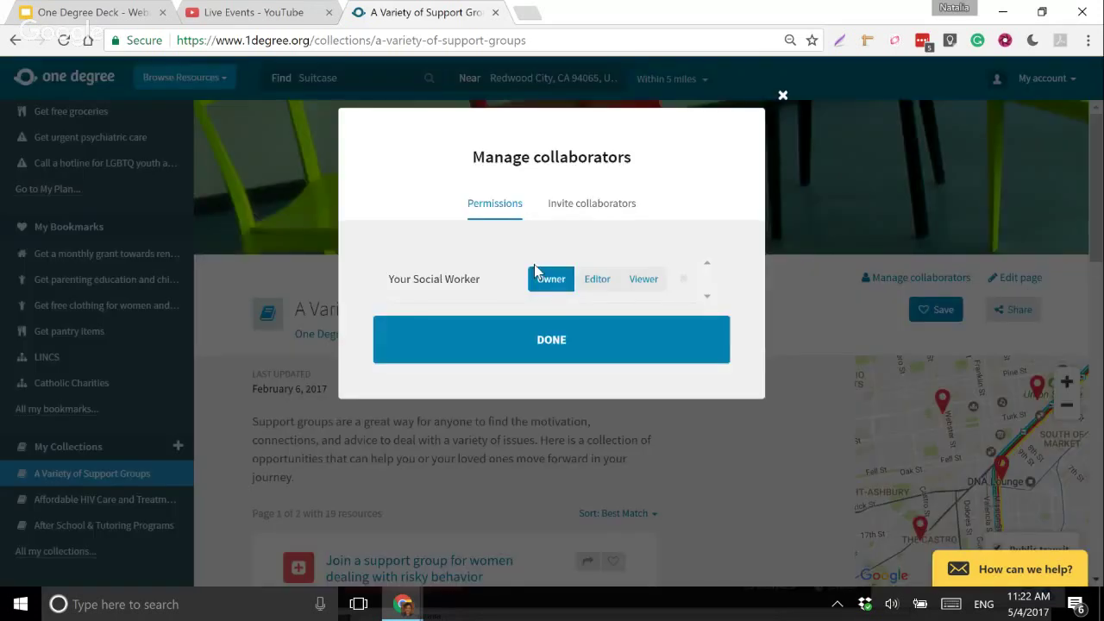
left_click_drag(480, 279, 387, 279)
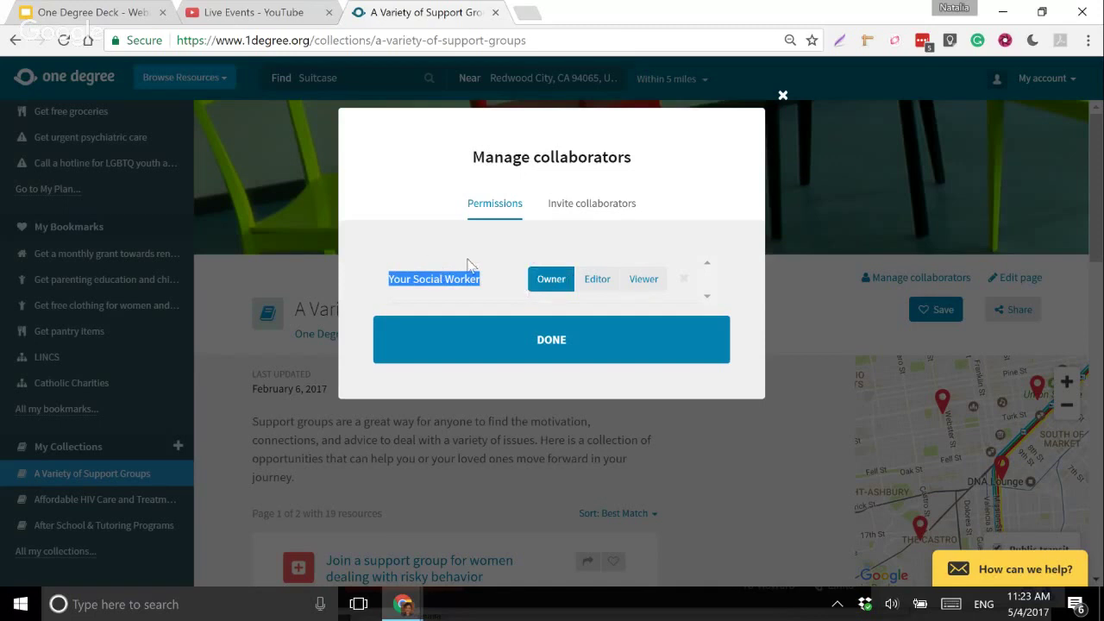
left_click(577, 213)
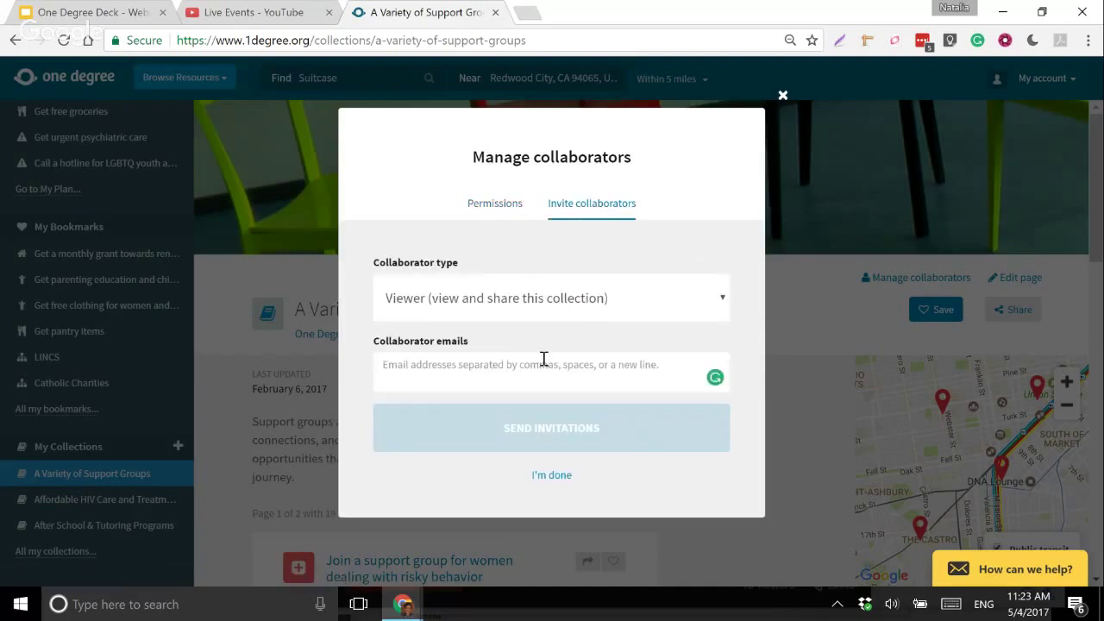
left_click(621, 302)
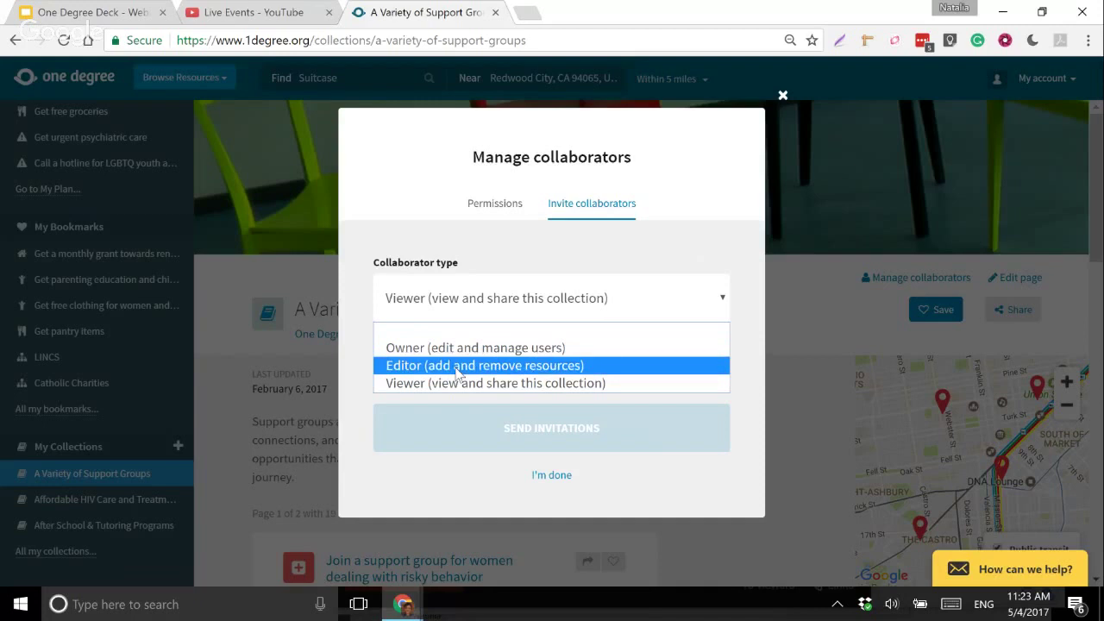
left_click(457, 369)
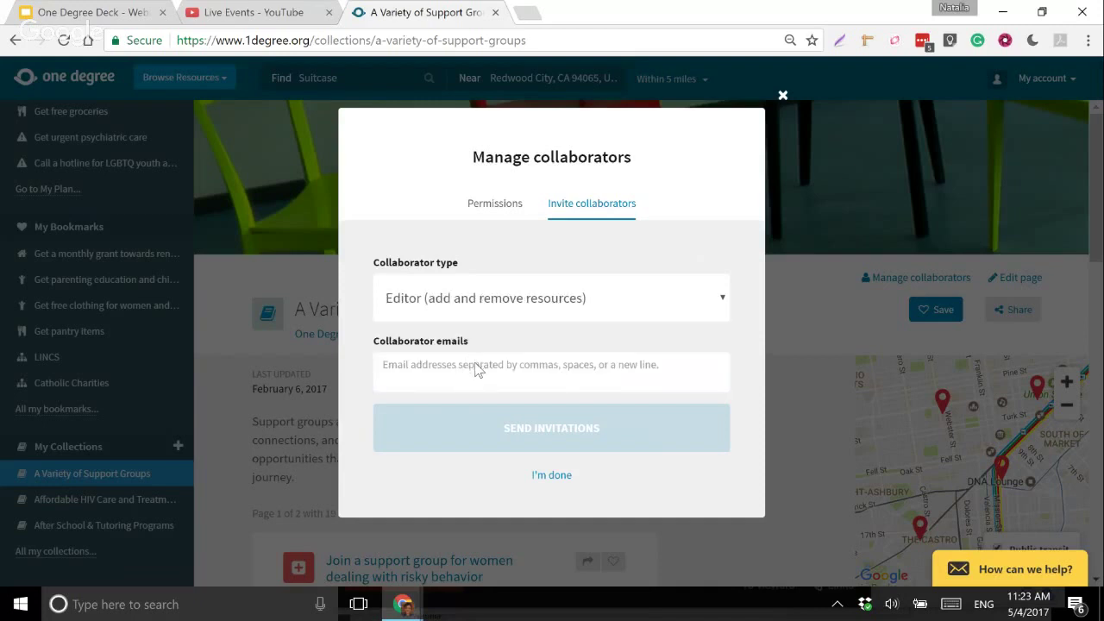
left_click(446, 365)
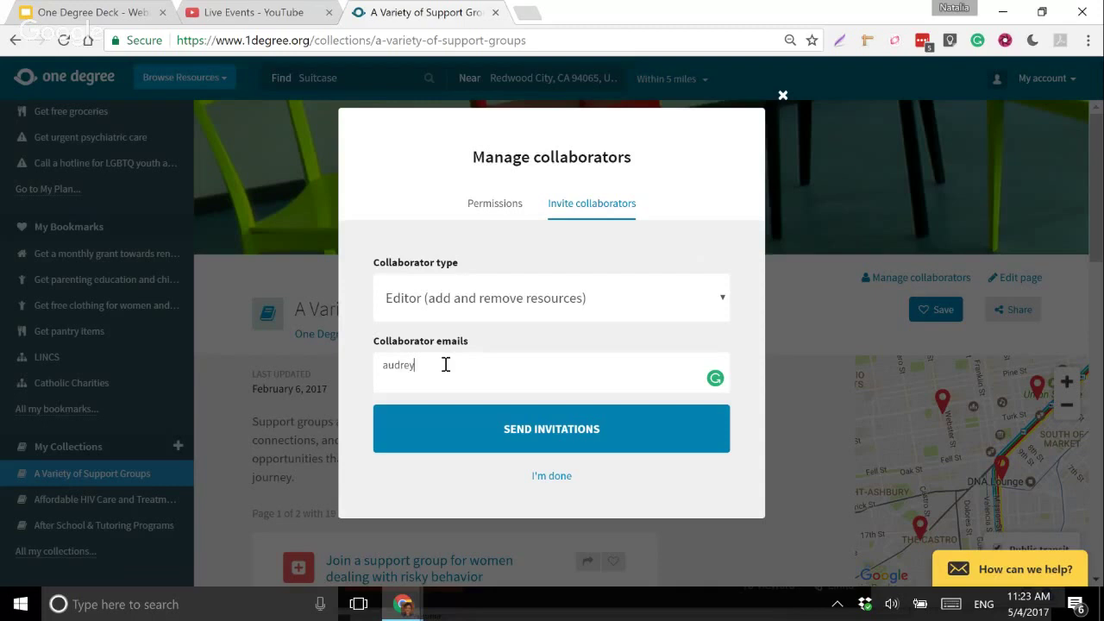
left_click(518, 442)
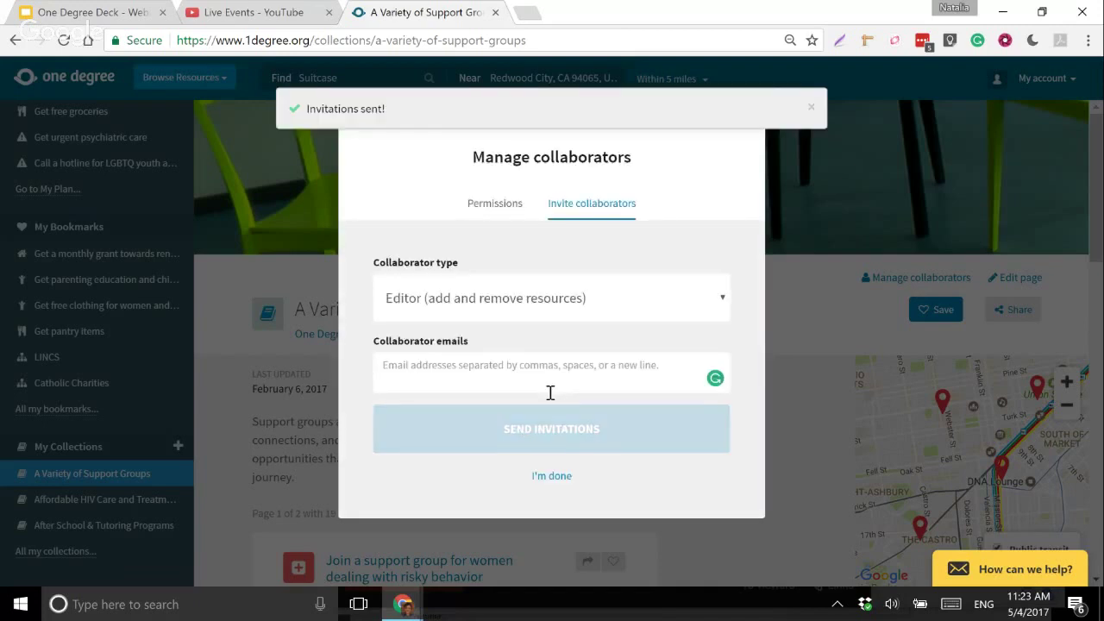
left_click(811, 109)
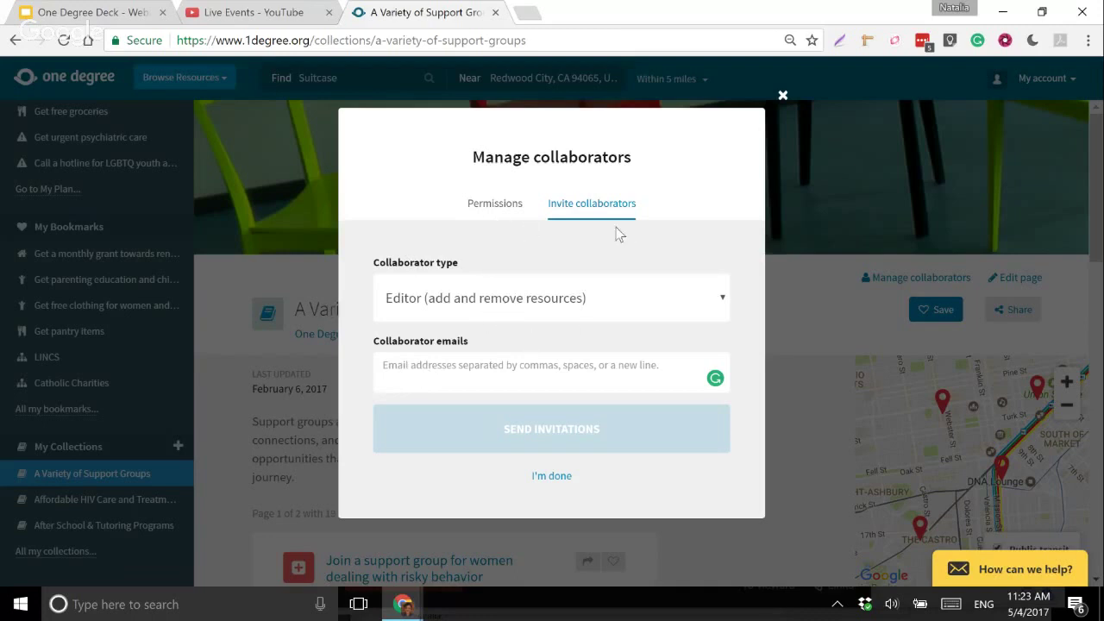
- Draft a Viewer invitation to another e-mail, discard it unsent, then open Catholic Charities bookmark
left_click(539, 310)
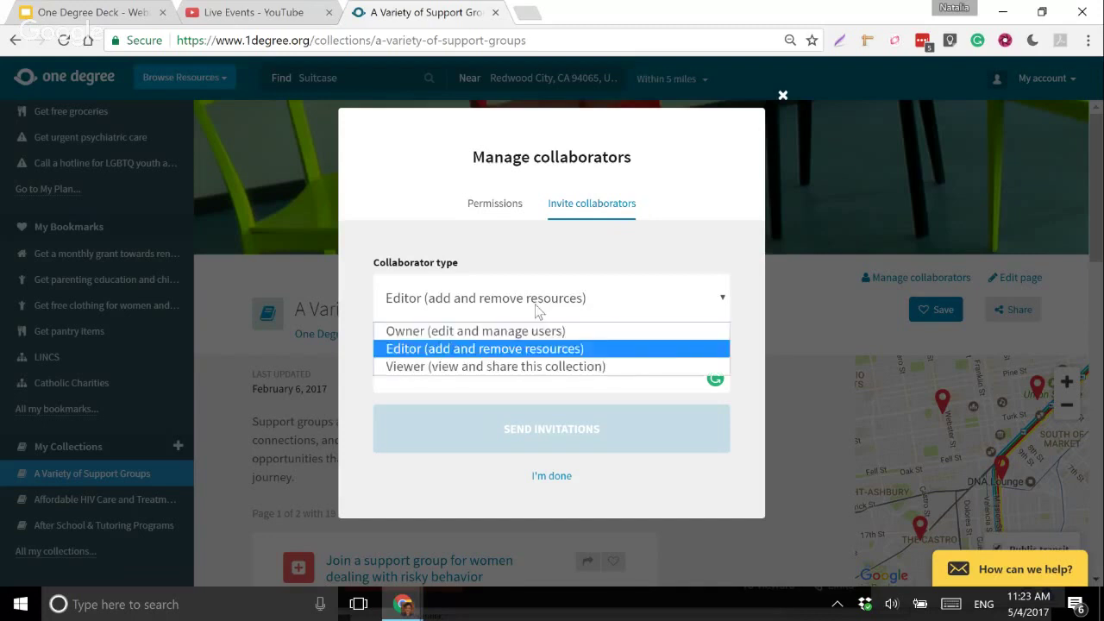
left_click(424, 368)
left_click(436, 365)
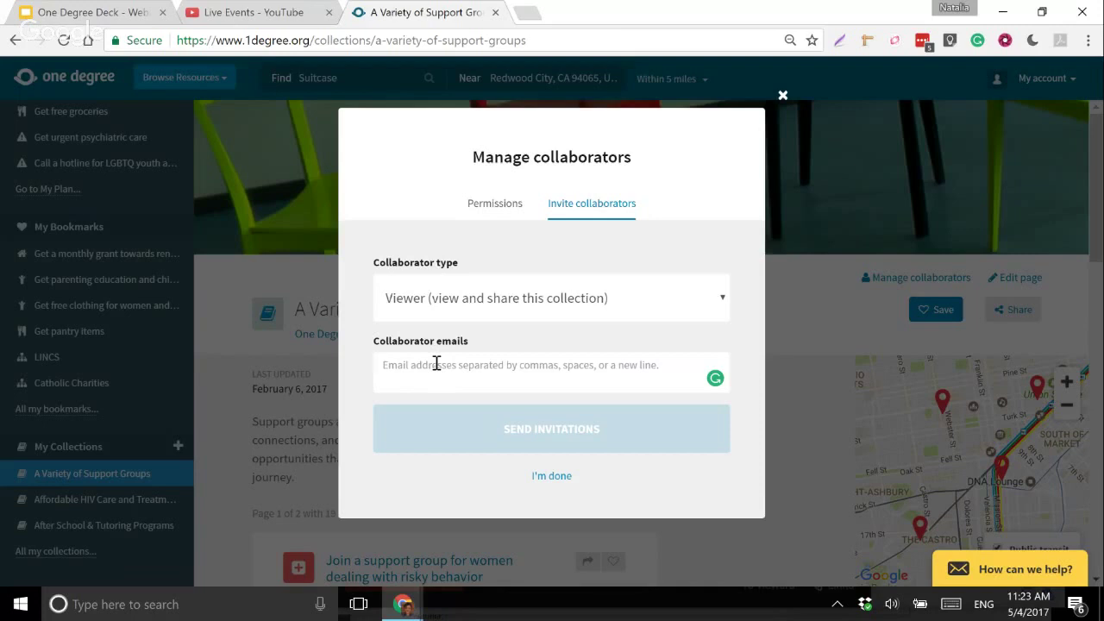
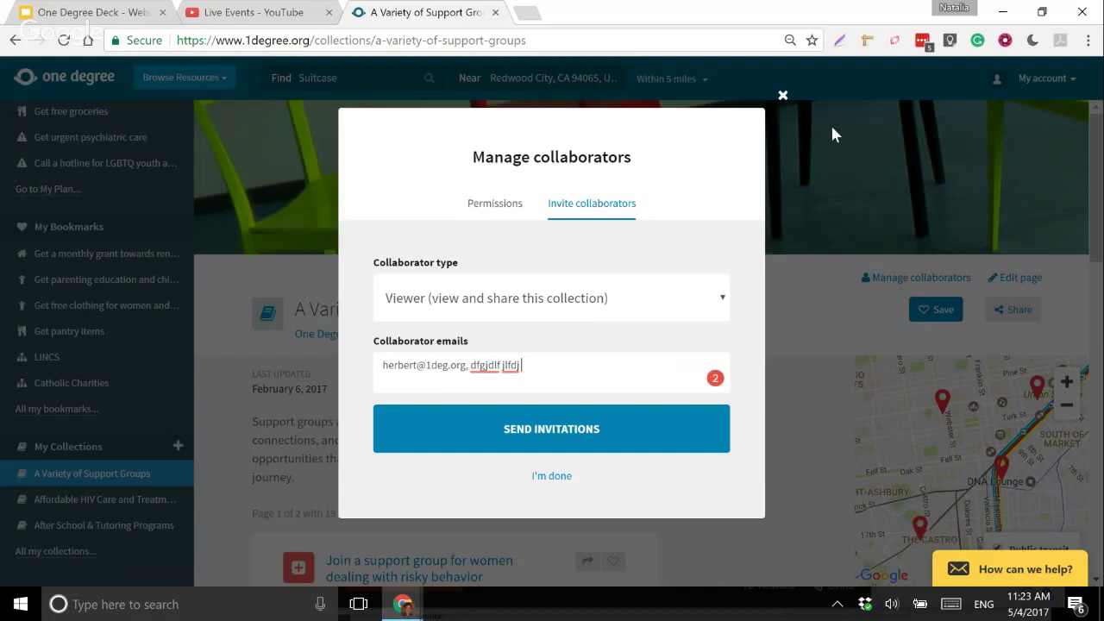
left_click(783, 96)
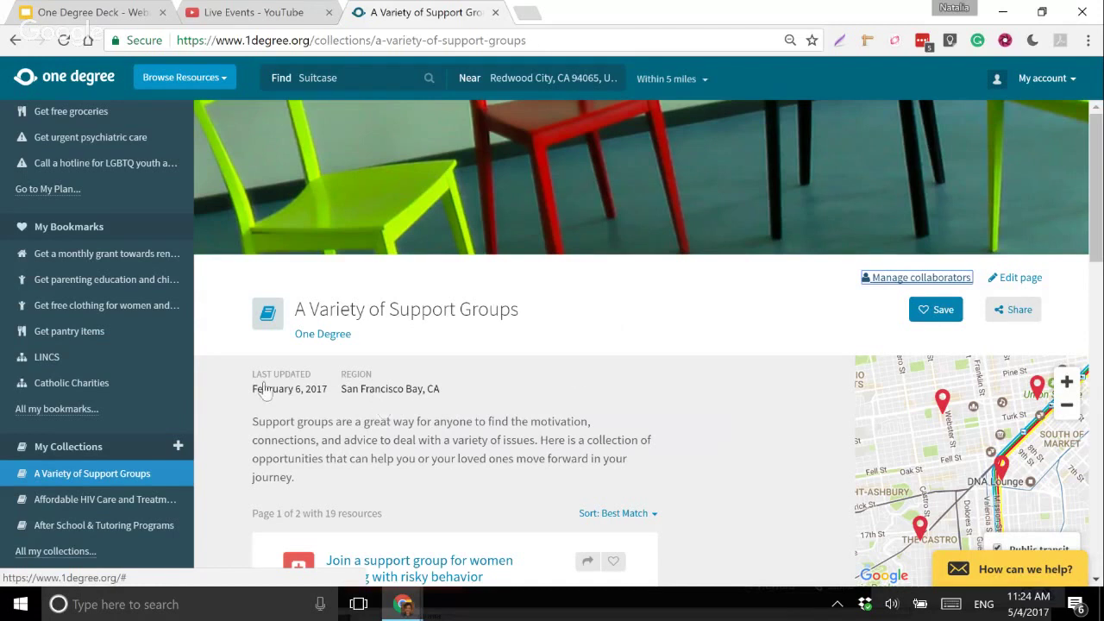
left_click(96, 395)
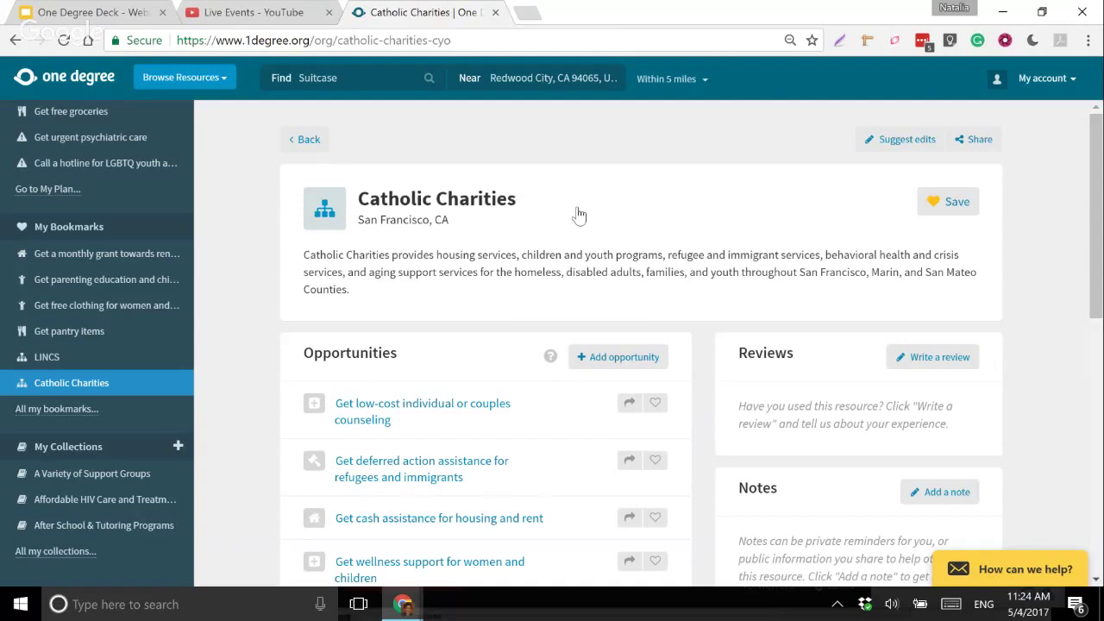
- Scroll through Catholic Charities' five opportunities, including wellness support and temporary shelter
scroll(534, 241, "down", 1)
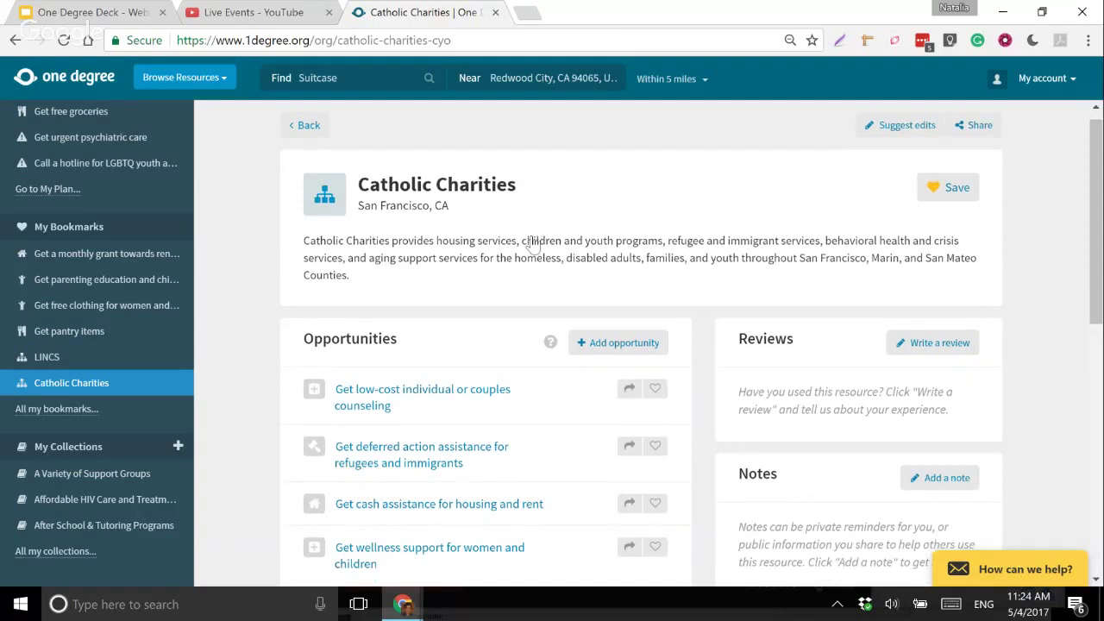
scroll(531, 245, "down", 2)
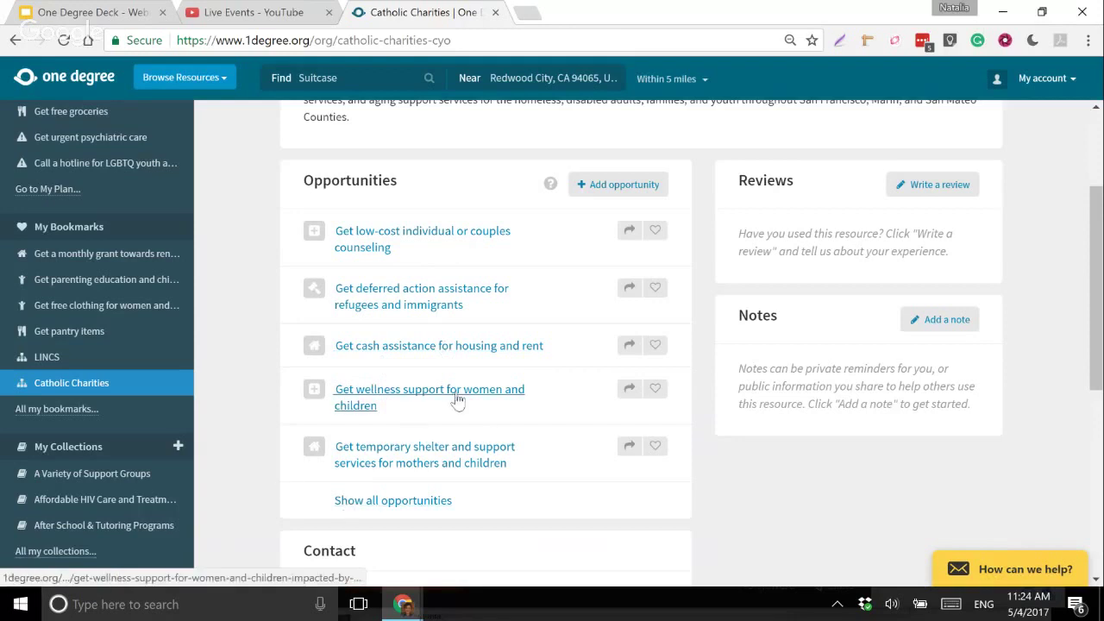
scroll(535, 408, "down", 1)
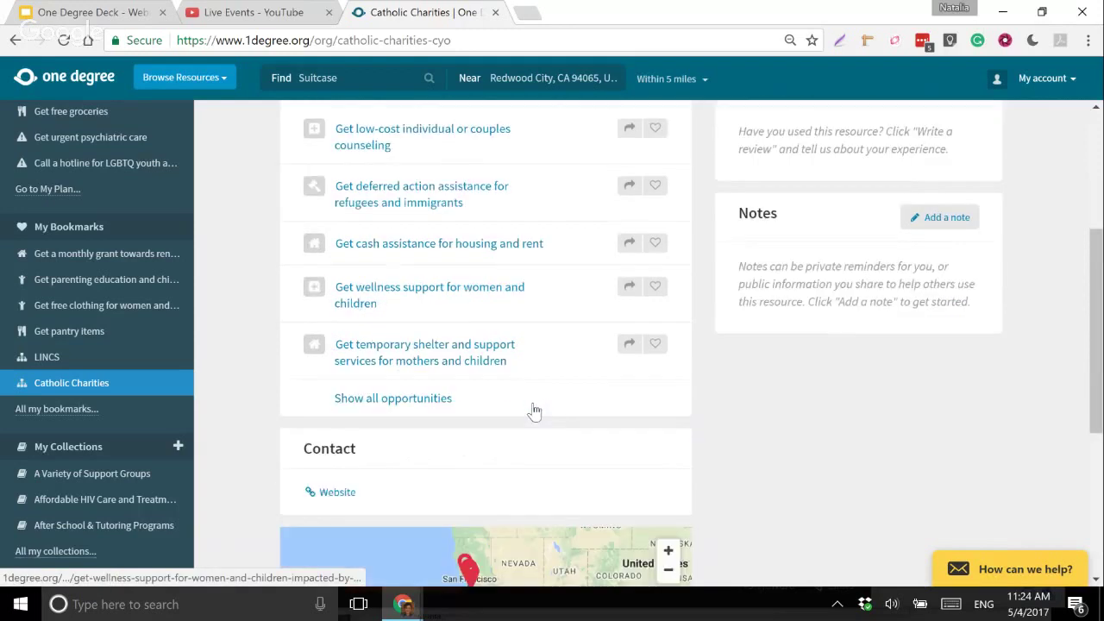
scroll(535, 412, "up", 3)
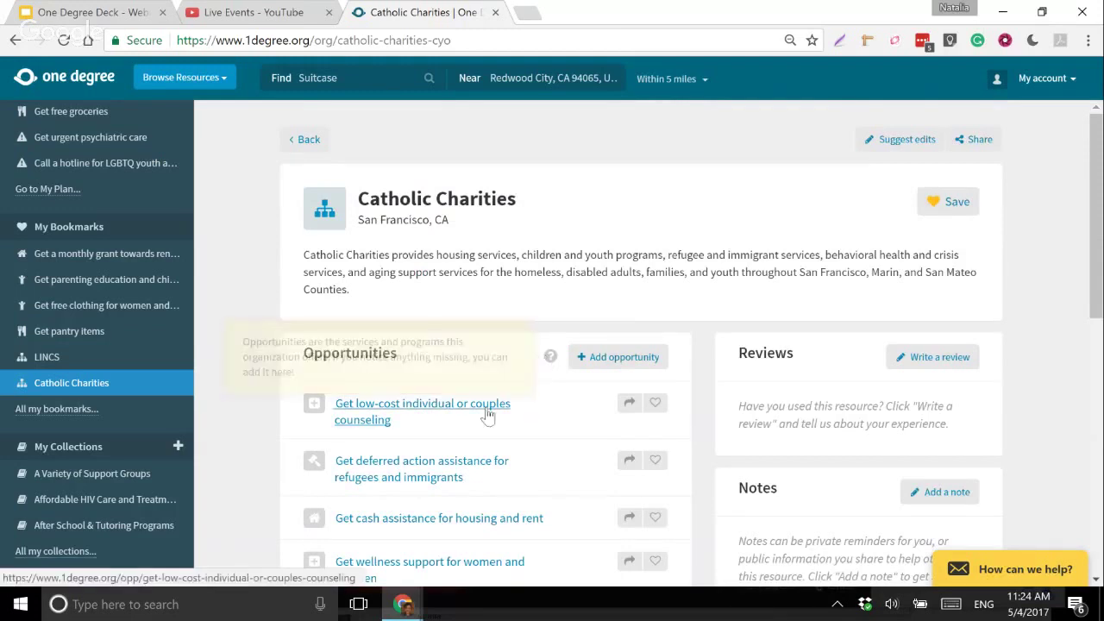
scroll(640, 352, "down", 1)
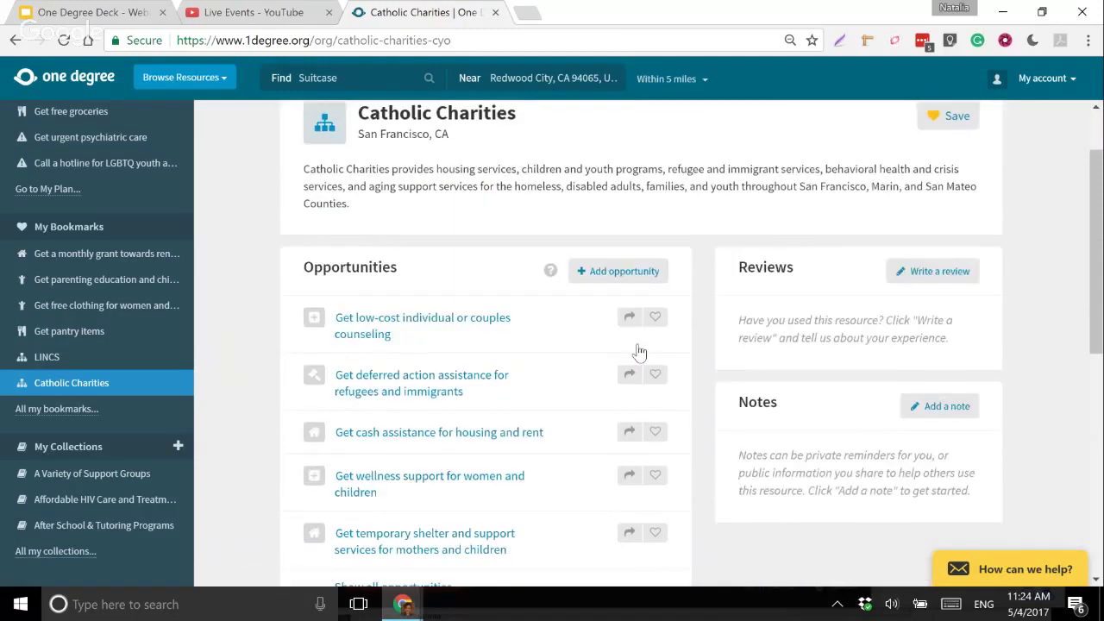
scroll(540, 425, "down", 2)
scroll(540, 425, "up", 1)
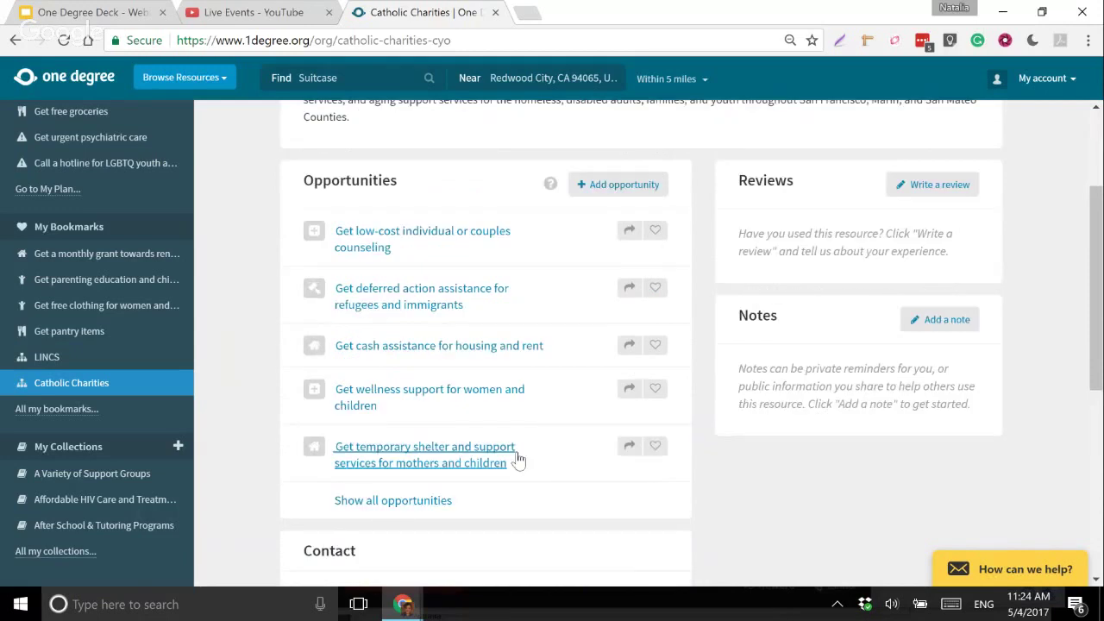
left_click(626, 192)
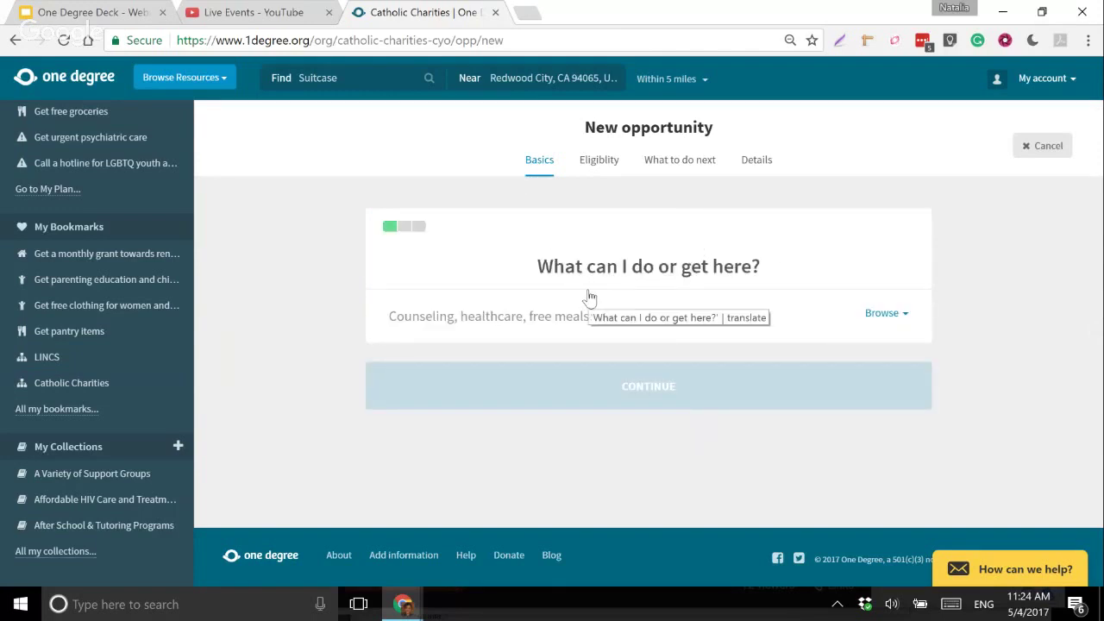
left_click(1059, 149)
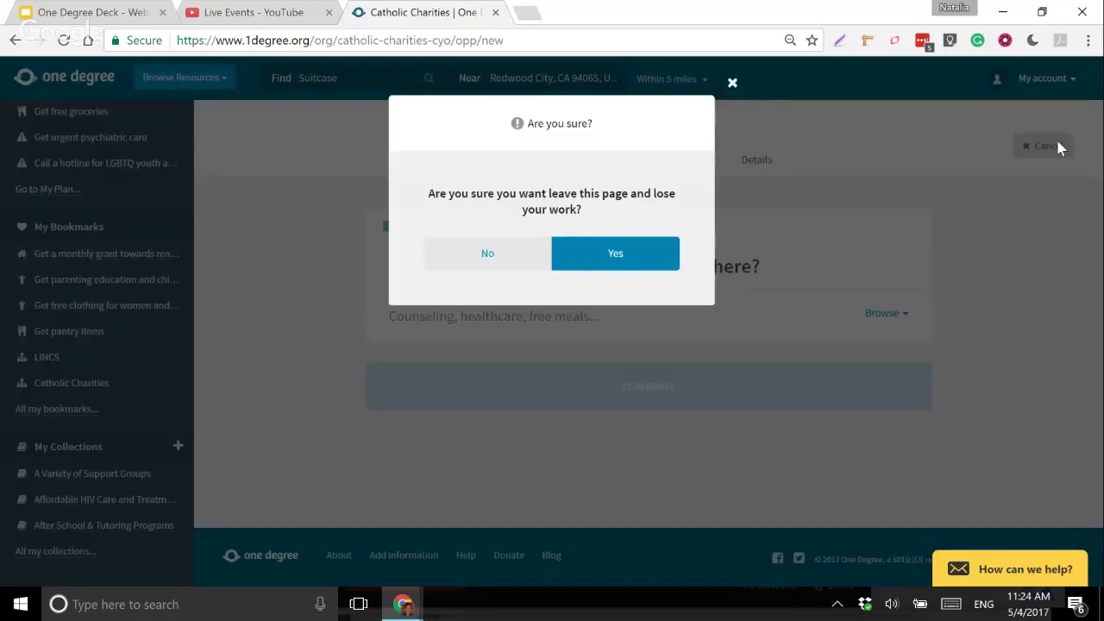
left_click(545, 264)
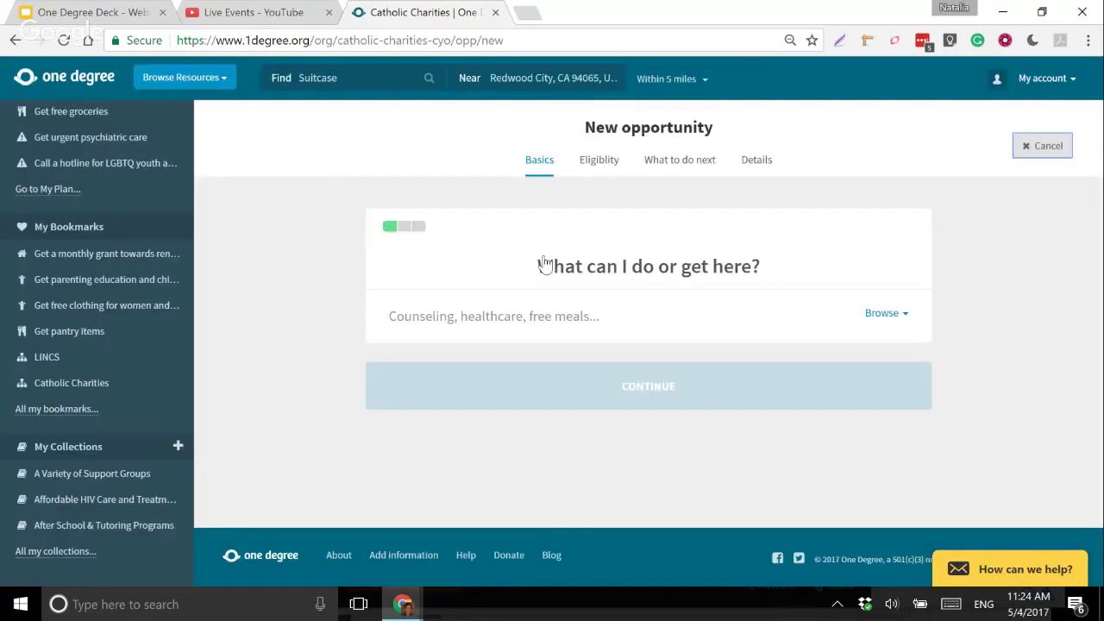
left_click(1042, 146)
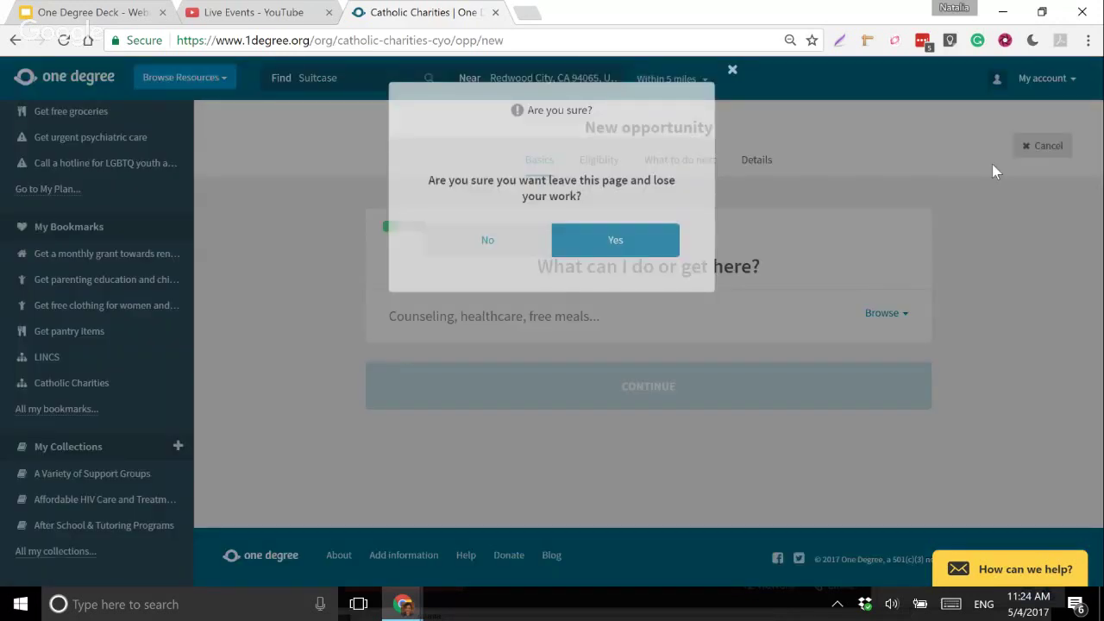
left_click(613, 234)
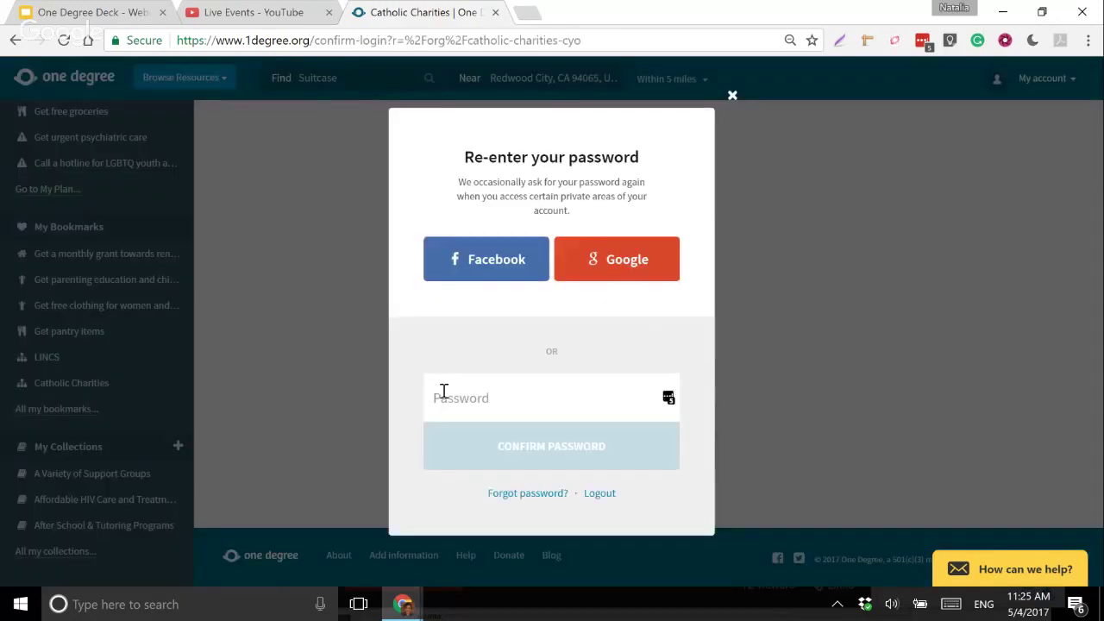
left_click(445, 400)
left_click(439, 467)
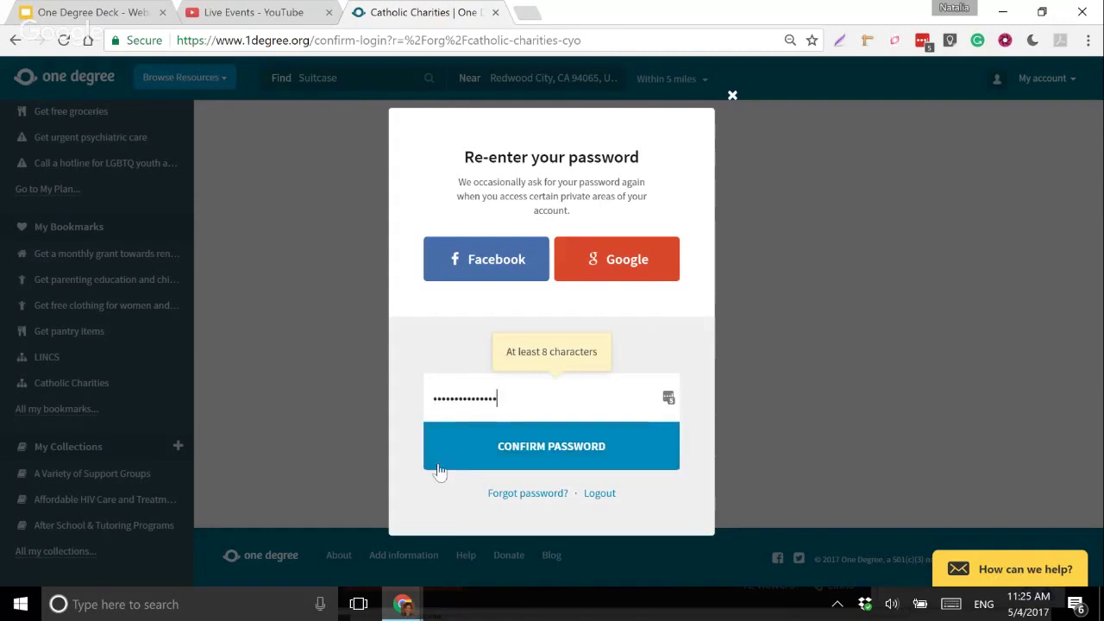
left_click(438, 469)
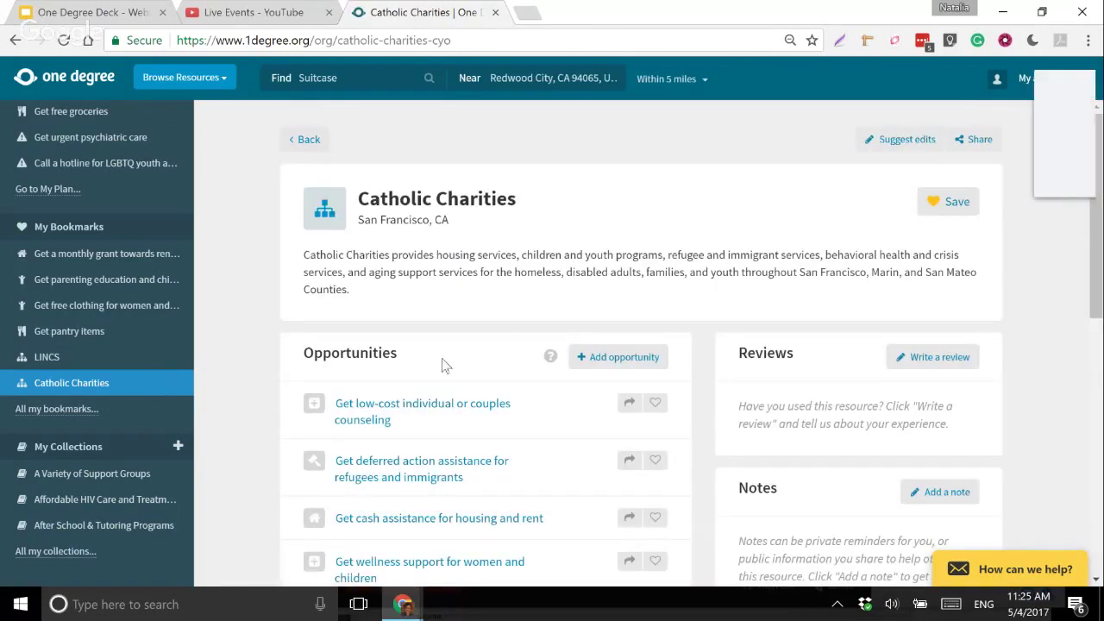
- Dismiss the password-save offer, view the Contact map, and return to the One Degree home page
left_click(973, 176)
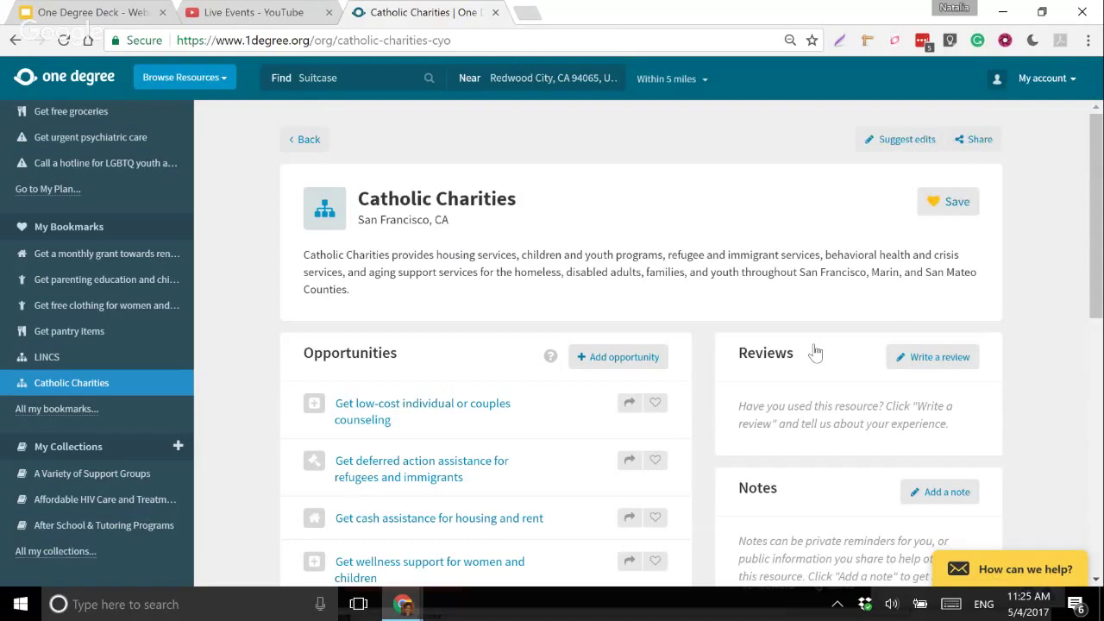
scroll(816, 353, "down", 1)
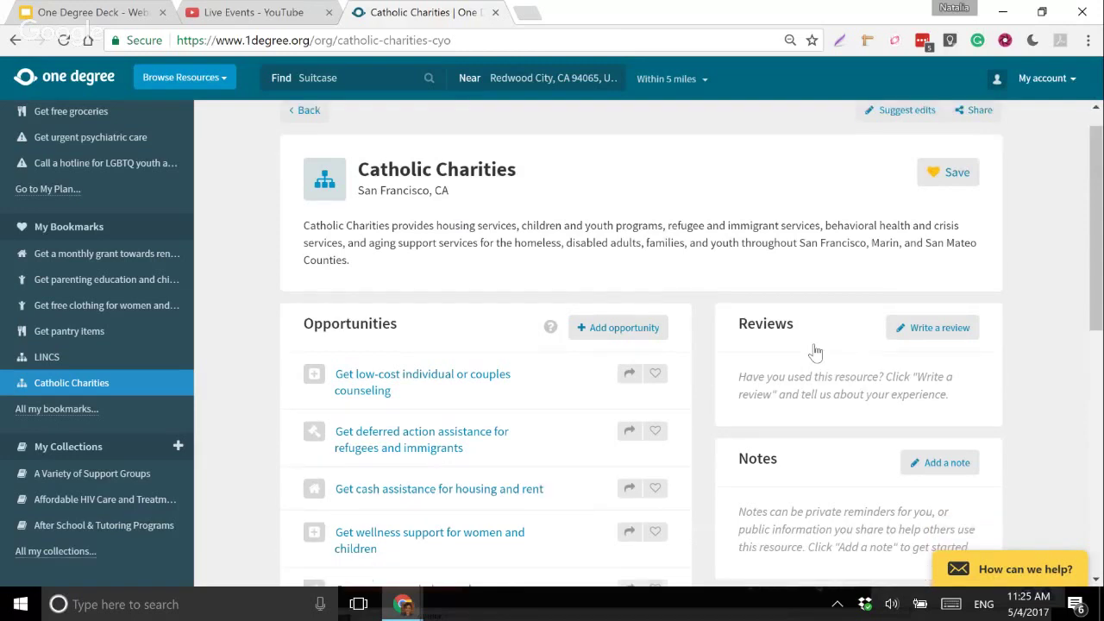
scroll(895, 384, "down", 10)
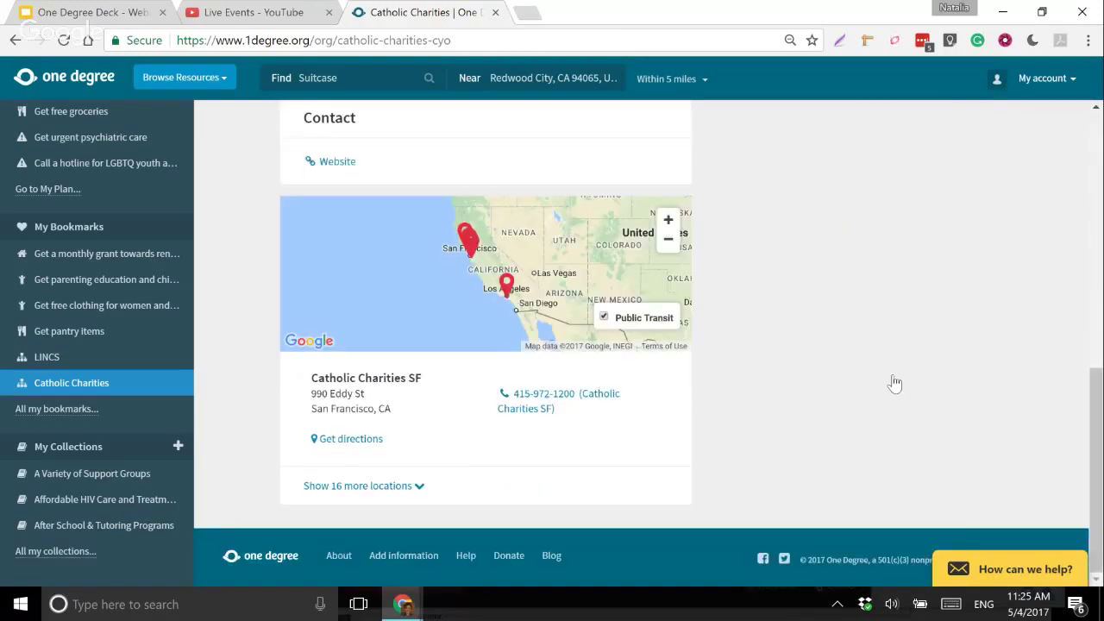
scroll(598, 274, "up", 15)
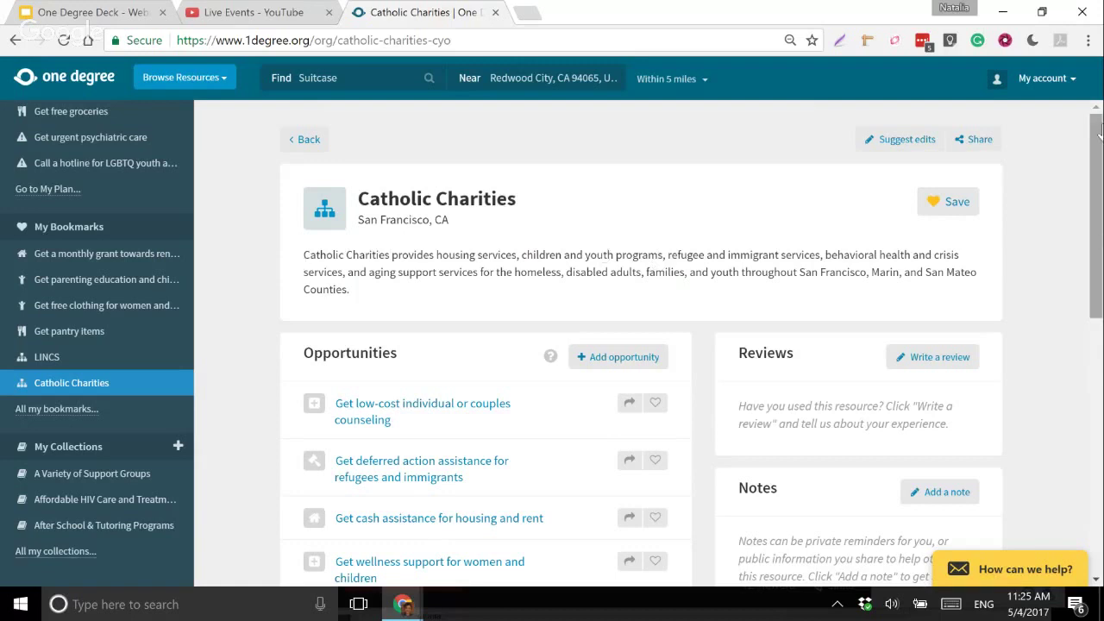
left_click(79, 78)
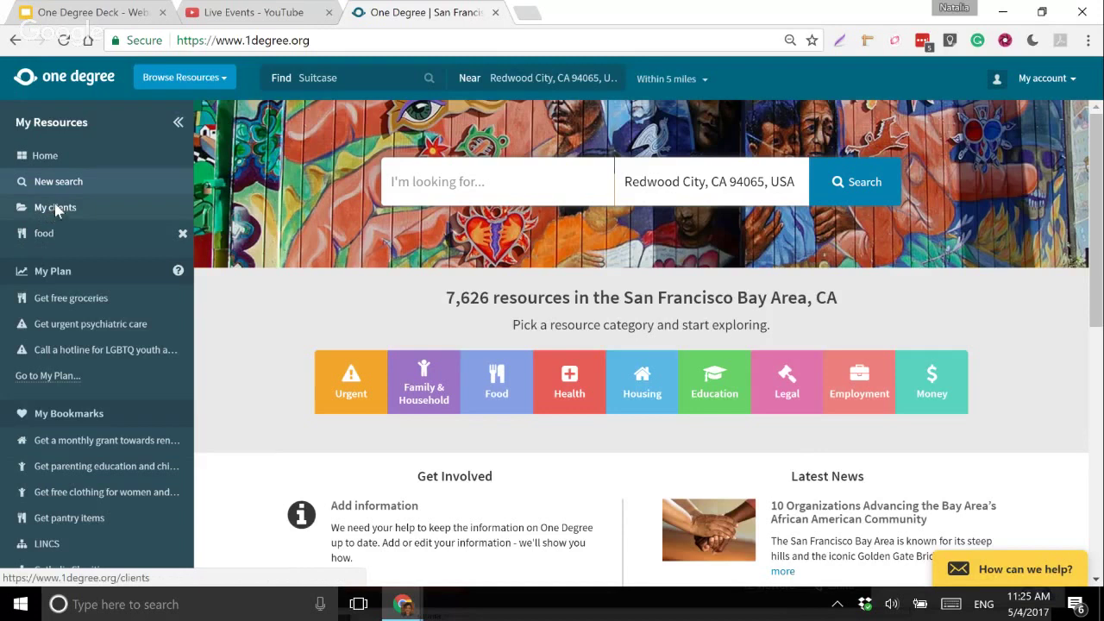
- Open My clients from the My Resources sidebar
left_click(55, 209)
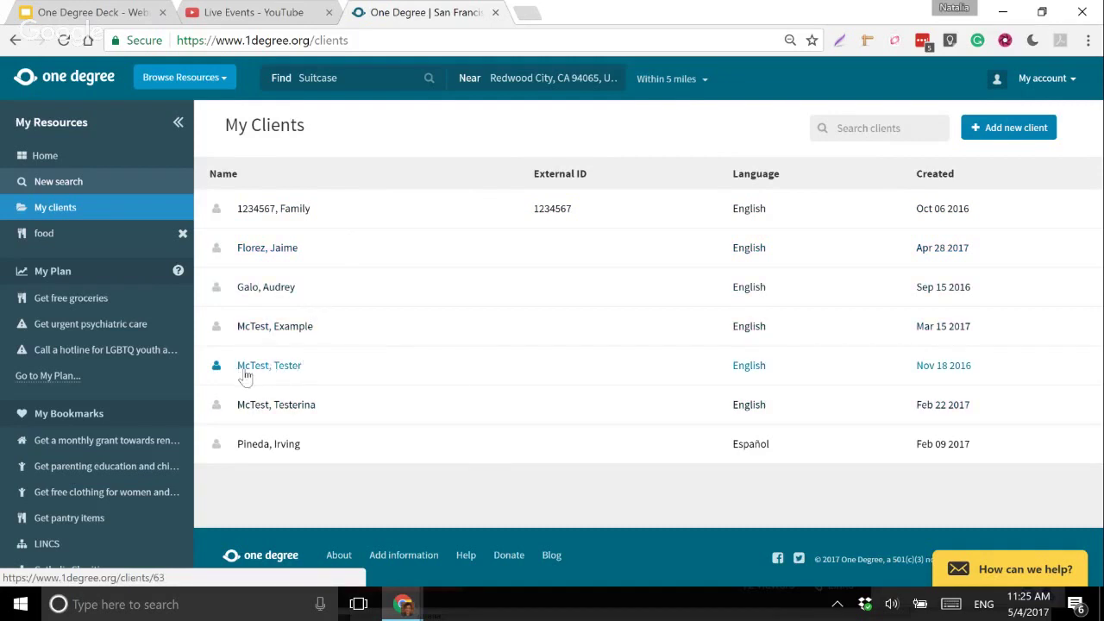
- Open the test client's record with two in-progress baby-supply referrals from March 21, 2017
left_click(298, 370)
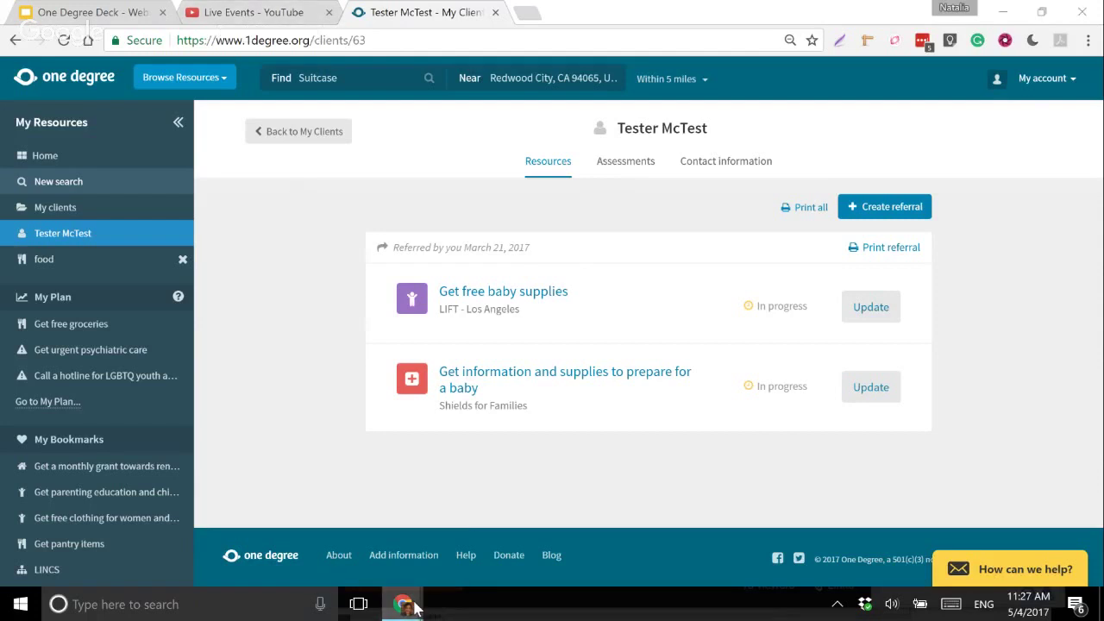
mouse_move(417, 609)
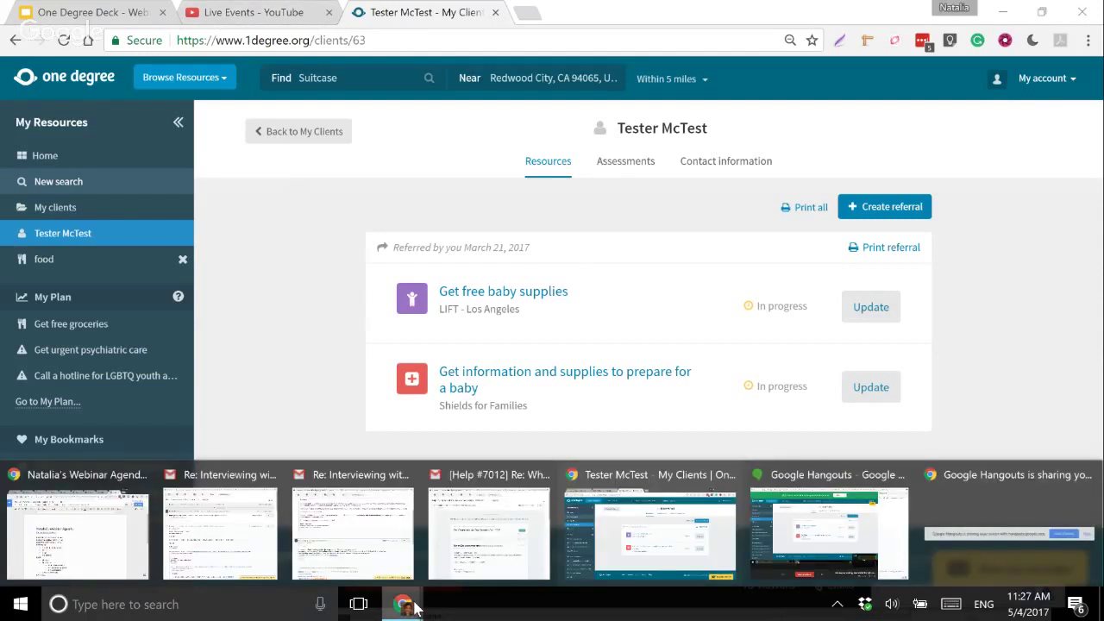